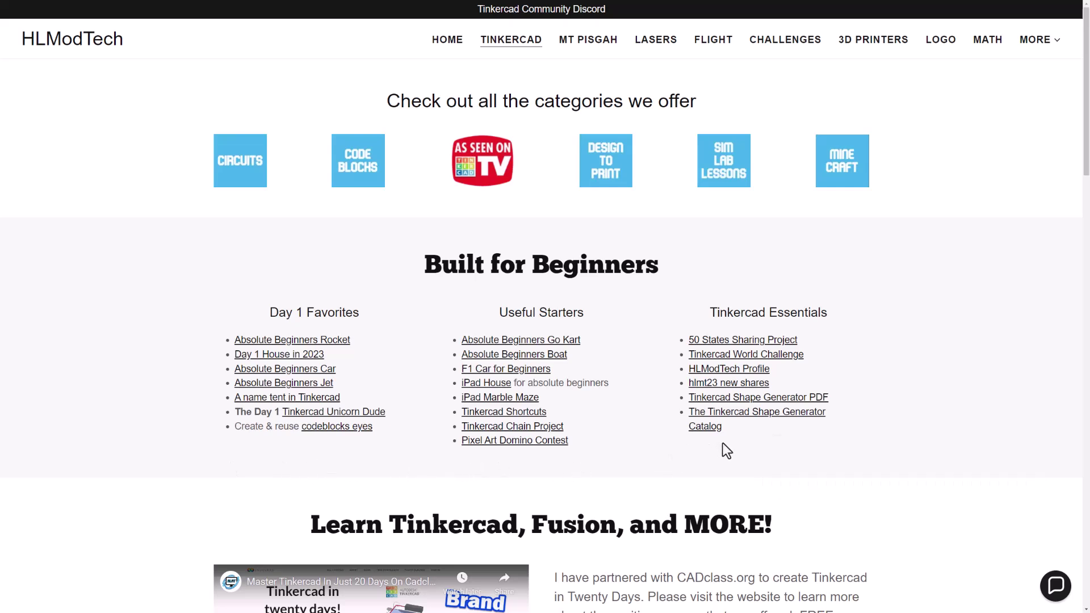
# Scroll through the HLModTech Tinkercad page to browse its category tiles and project links.
pyautogui.scroll(-3, 728, 448)
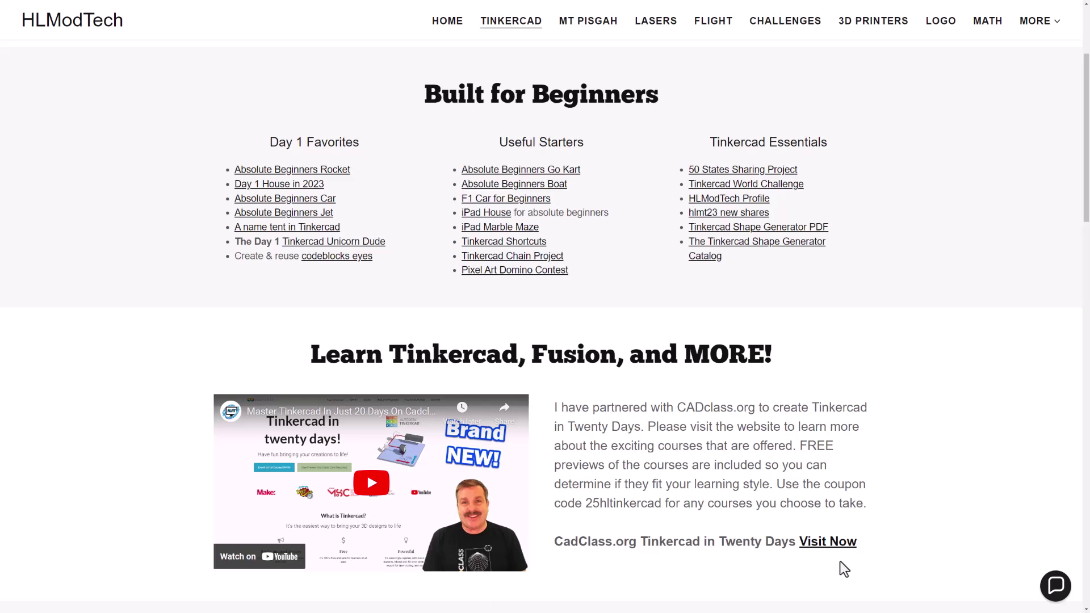
pyautogui.scroll(3, 839, 562)
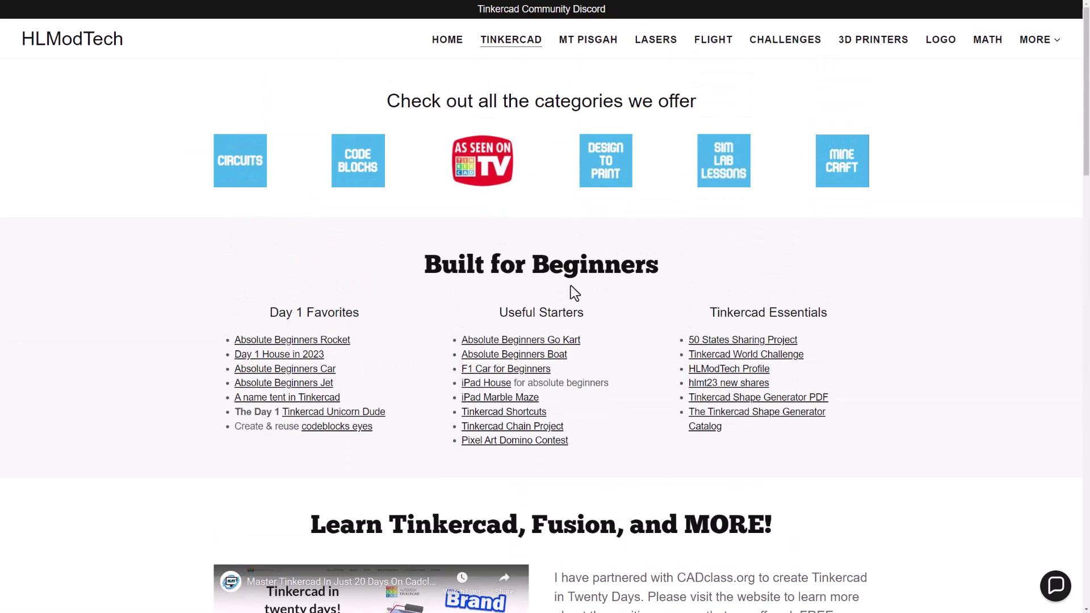
# From the Design to Print page, react Staff Pick Ready to the robot design and Copy and Tinker it.
pyautogui.click(608, 168)
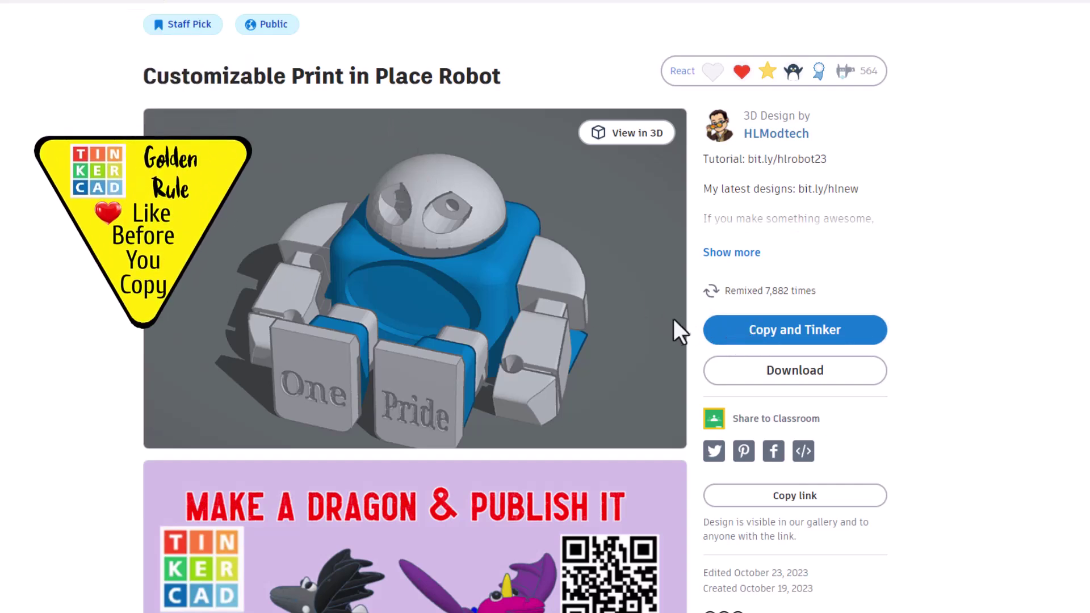
pyautogui.click(752, 71)
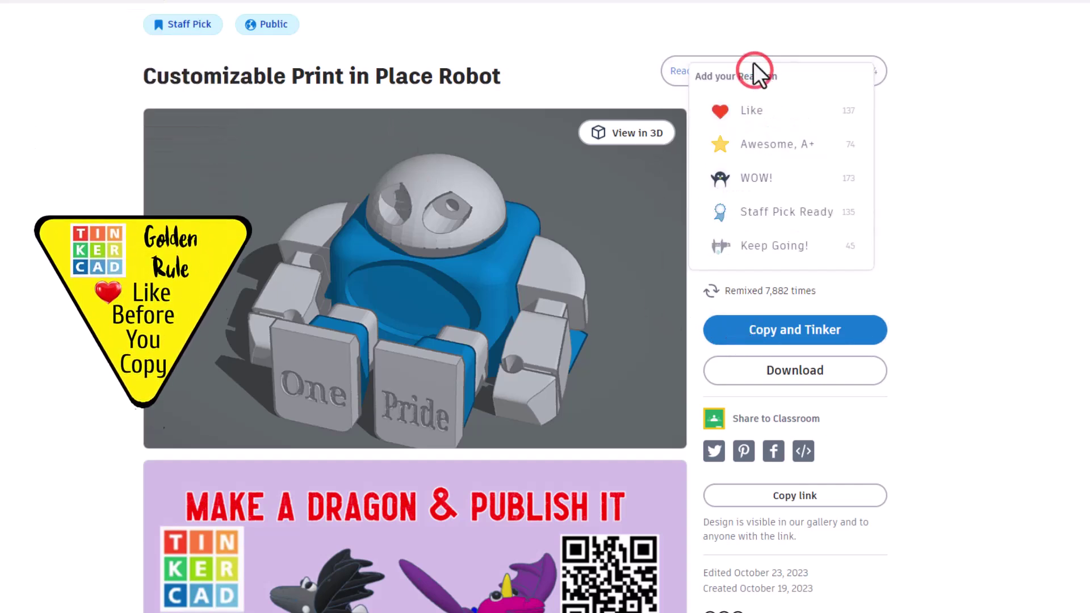
pyautogui.click(762, 212)
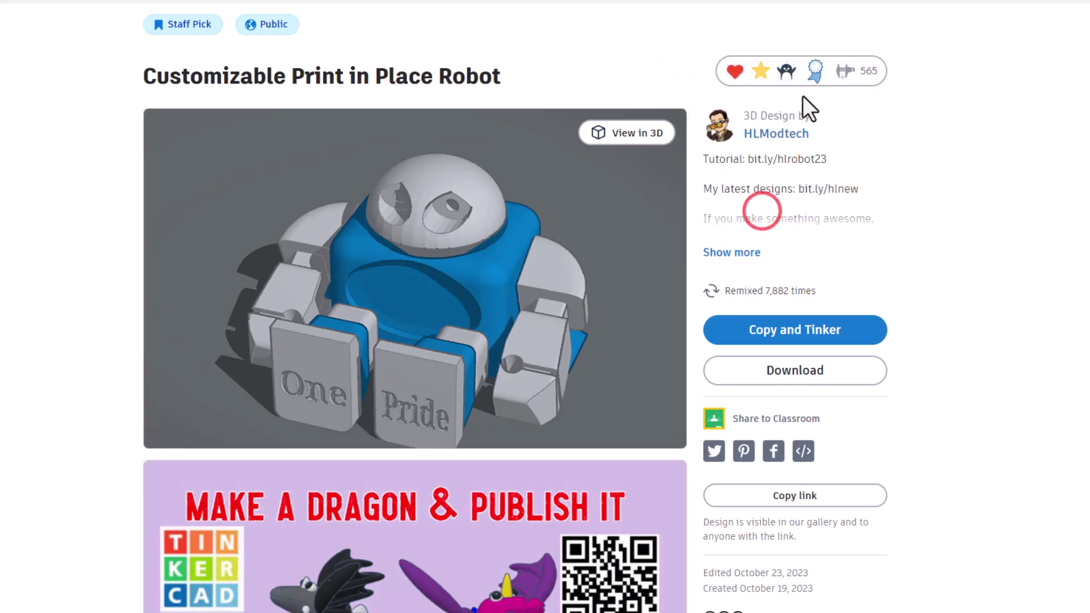
pyautogui.click(797, 326)
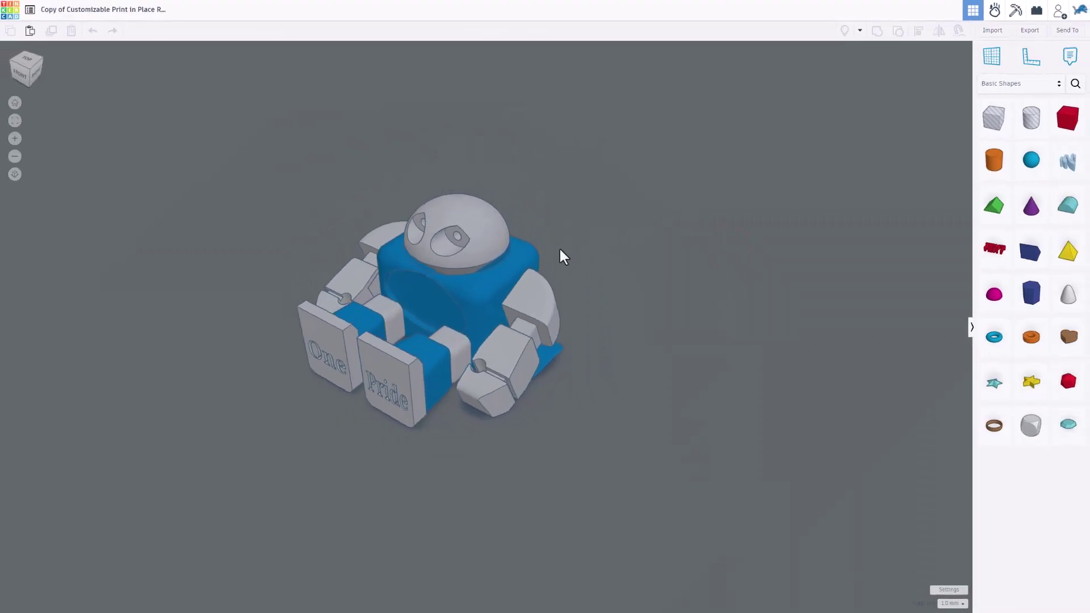
# Ungroup the robot's Pride plate into its separate parts.
pyautogui.moveTo(652, 240); pyautogui.dragTo(223, 239, button='right')
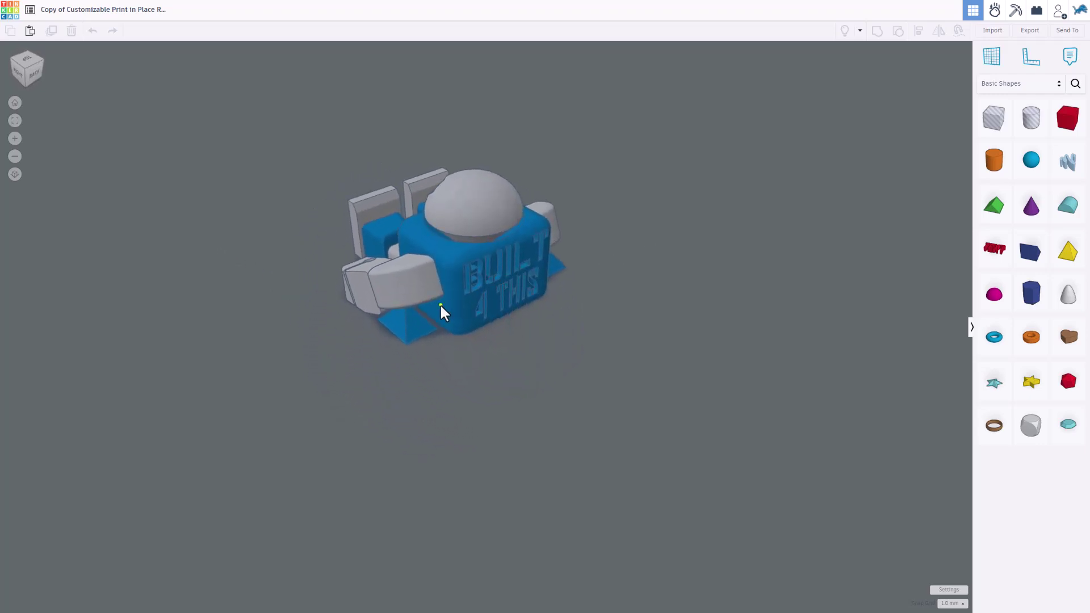
pyautogui.moveTo(441, 305); pyautogui.dragTo(494, 344, button='right')
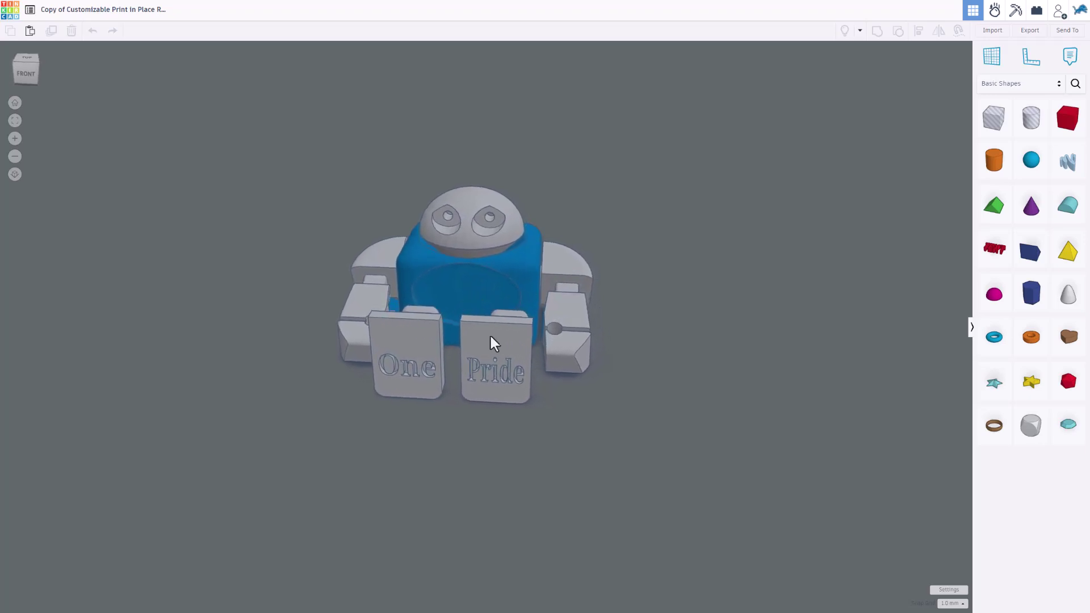
pyautogui.click(499, 360)
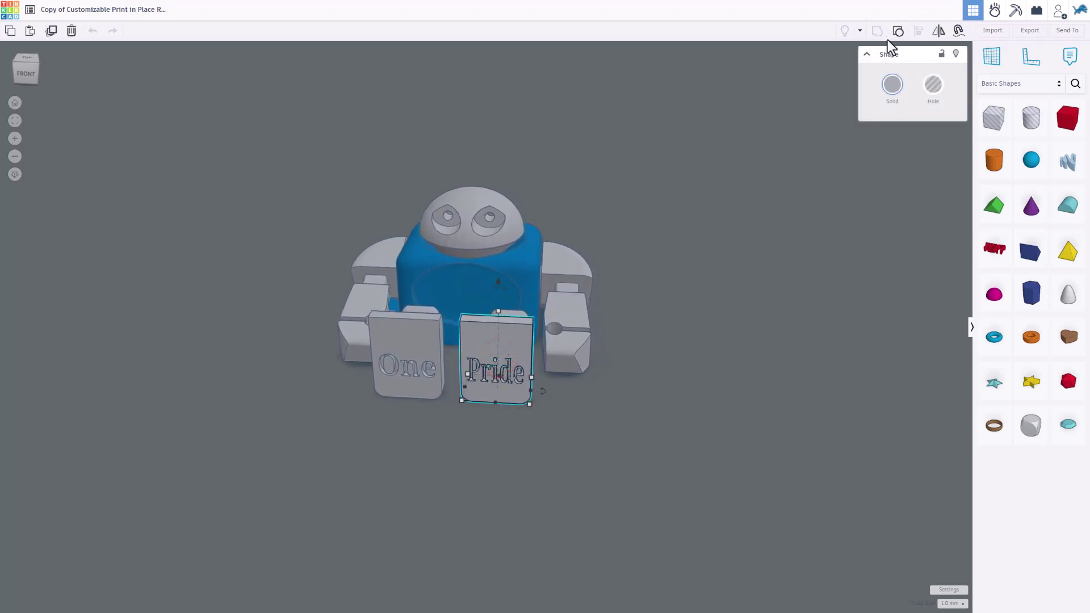
pyautogui.click(894, 34)
pyautogui.click(733, 295)
pyautogui.click(488, 370)
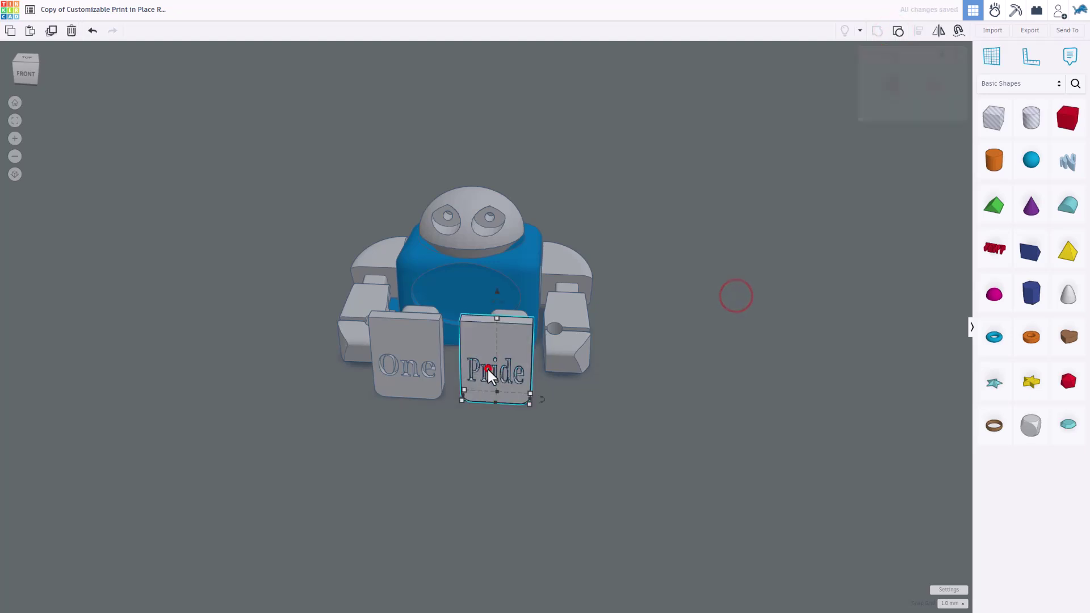
pyautogui.click(898, 30)
pyautogui.click(700, 399)
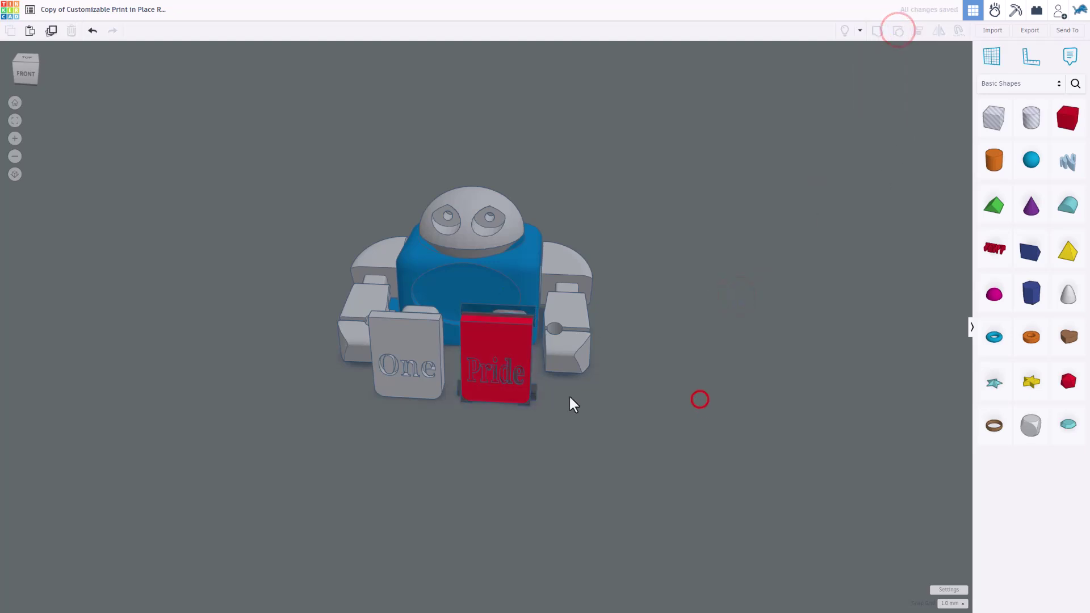
# Hide the blue block beside the Pride box to see inside the robot.
pyautogui.click(513, 381)
pyautogui.scroll(5, 511, 380)
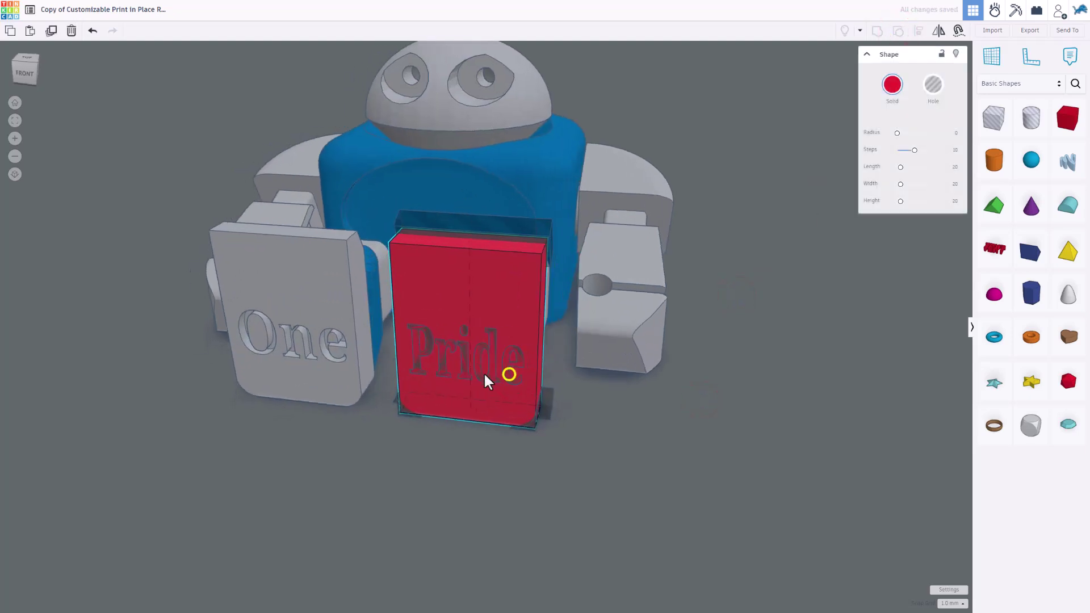
pyautogui.moveTo(375, 398); pyautogui.dragTo(295, 393, button='right')
pyautogui.click(493, 323)
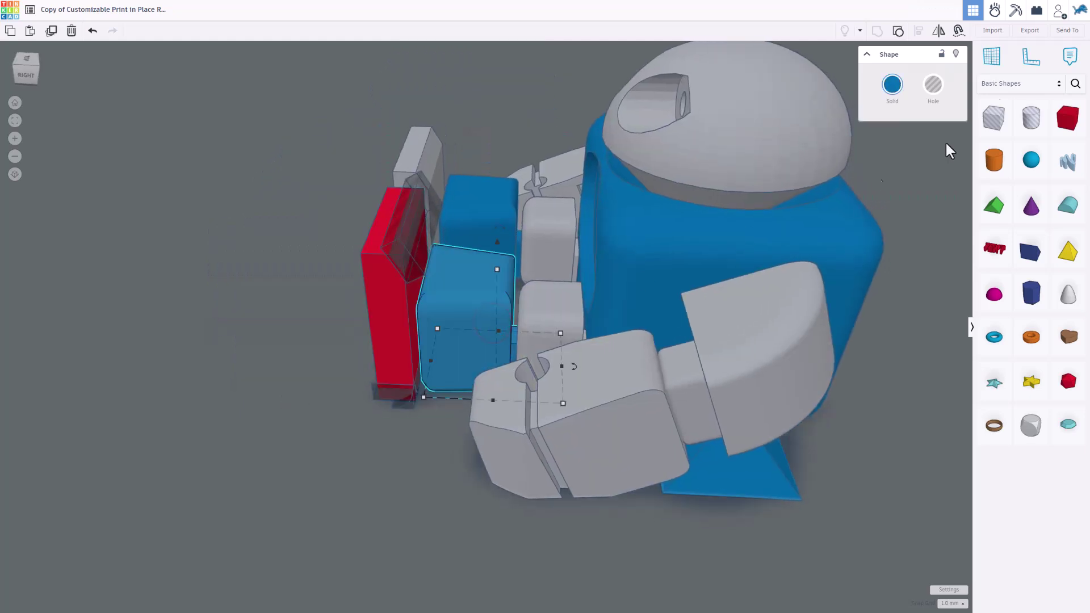
pyautogui.click(955, 54)
pyautogui.moveTo(478, 352); pyautogui.dragTo(507, 344, button='right')
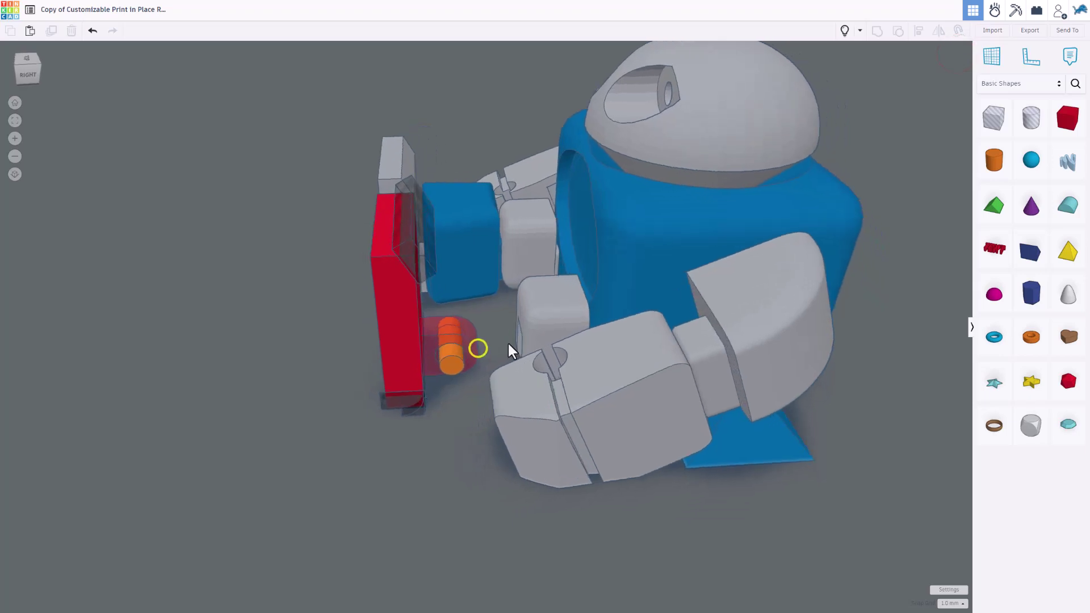
# Check the orange cylinder, then reselect the red Pride box from the front view.
pyautogui.click(460, 359)
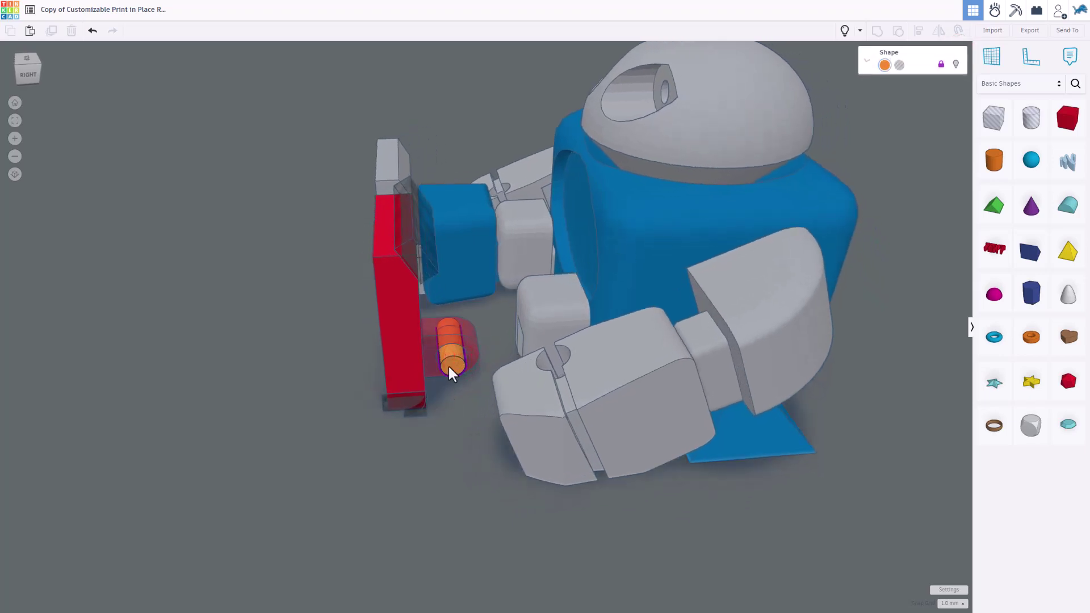
pyautogui.moveTo(522, 320); pyautogui.dragTo(528, 379, button='right')
pyautogui.click(503, 365)
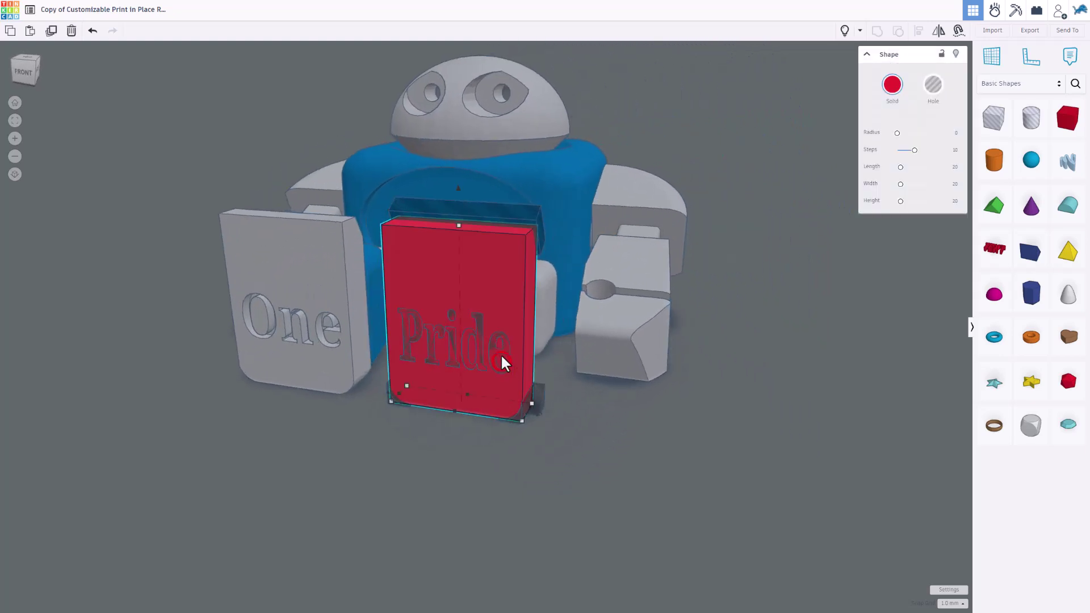
pyautogui.click(532, 355)
pyautogui.click(501, 352)
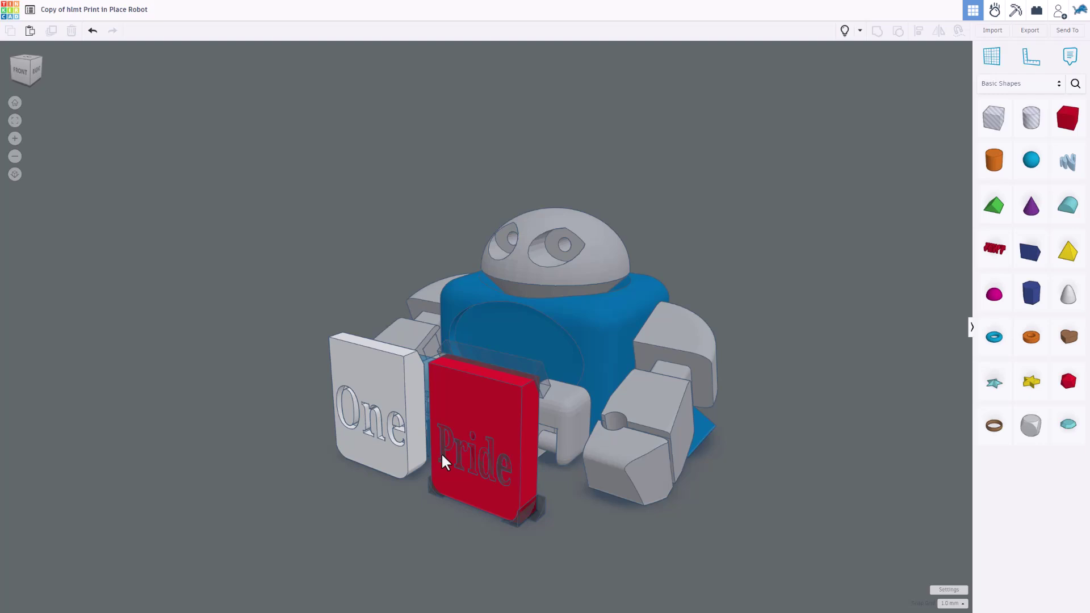
pyautogui.click(441, 460)
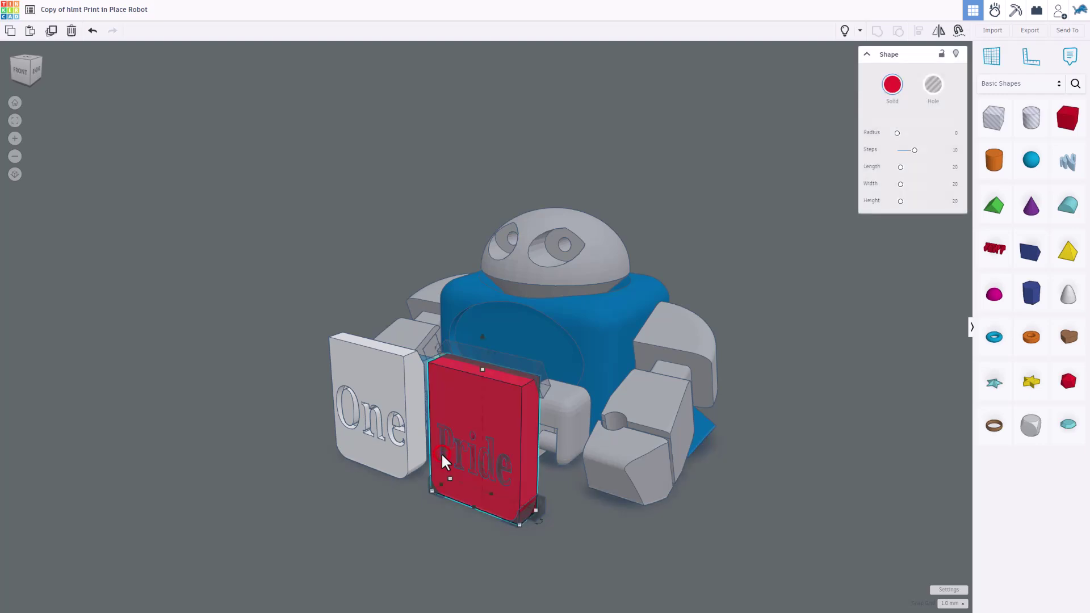
pyautogui.scroll(2, 538, 400)
# Hide the red Pride box and change the Pride lettering to Tech.
pyautogui.click(955, 52)
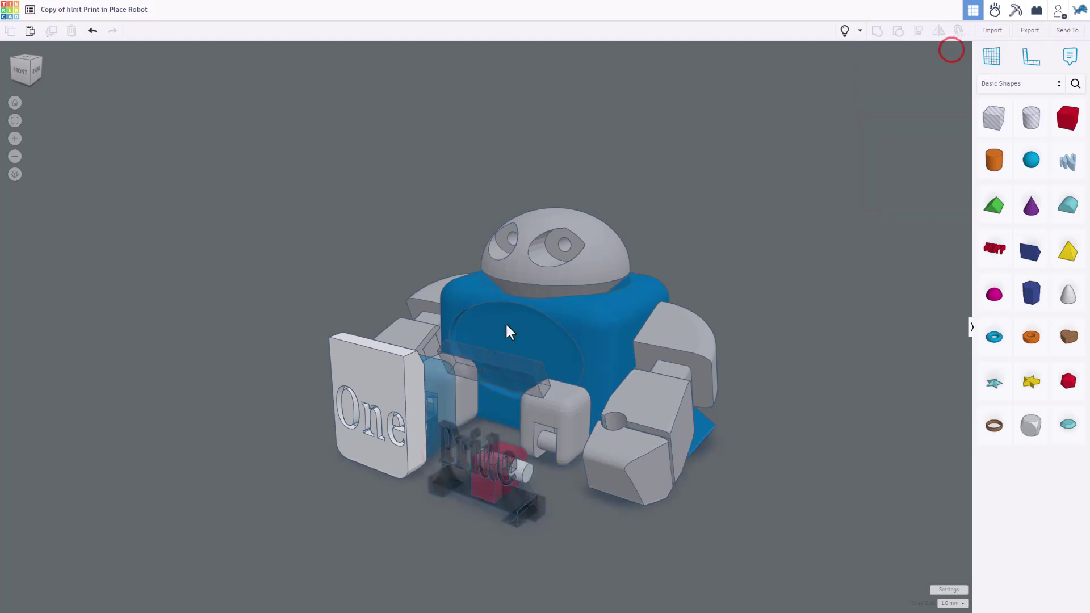
pyautogui.click(450, 436)
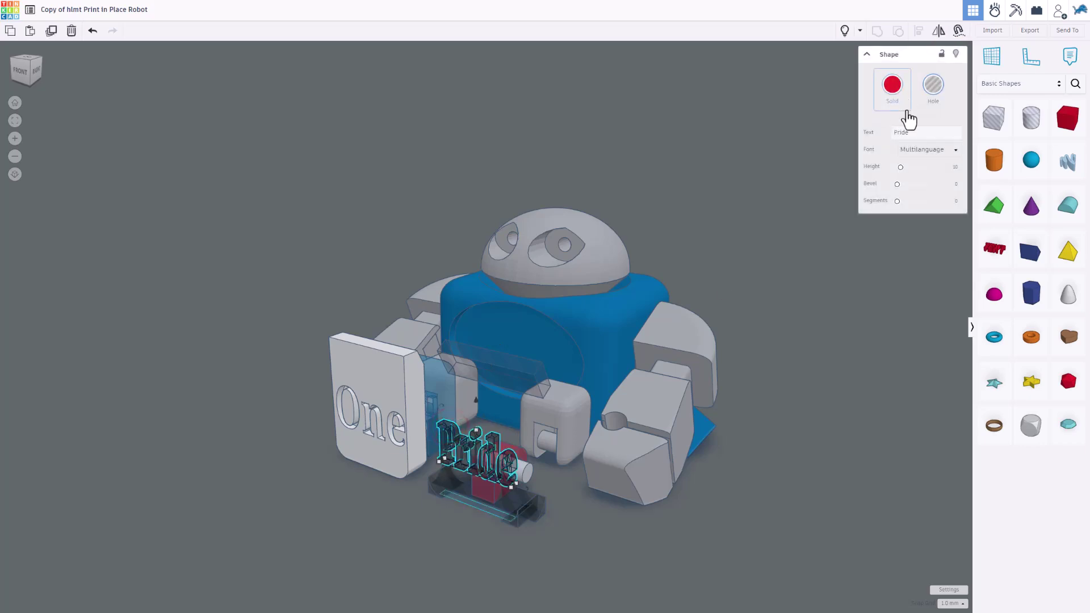
pyautogui.doubleClick(896, 132)
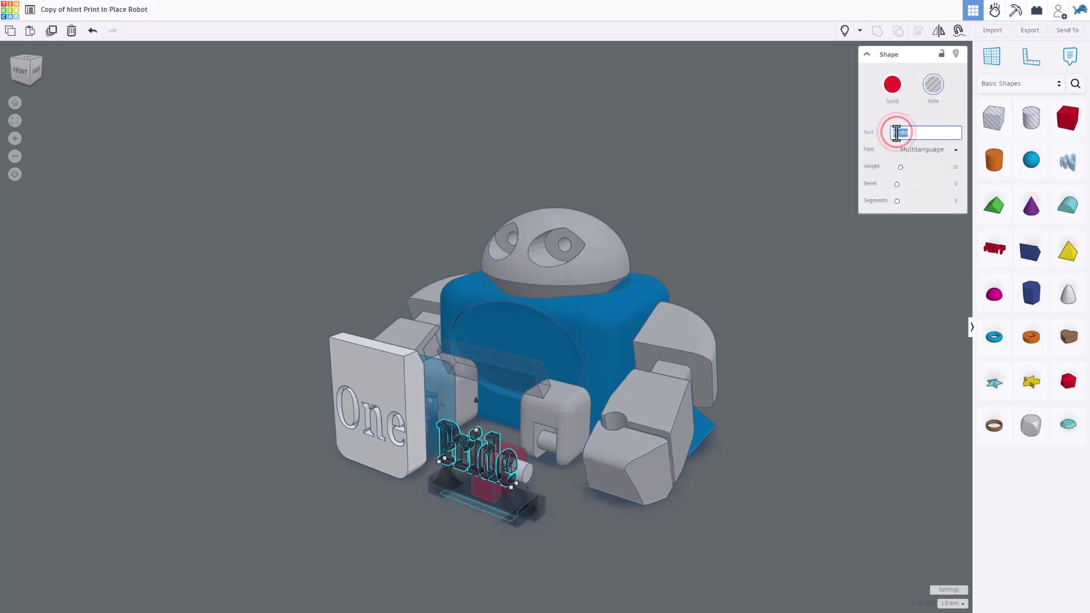
pyautogui.press('BackSpace')
pyautogui.write('Tech')
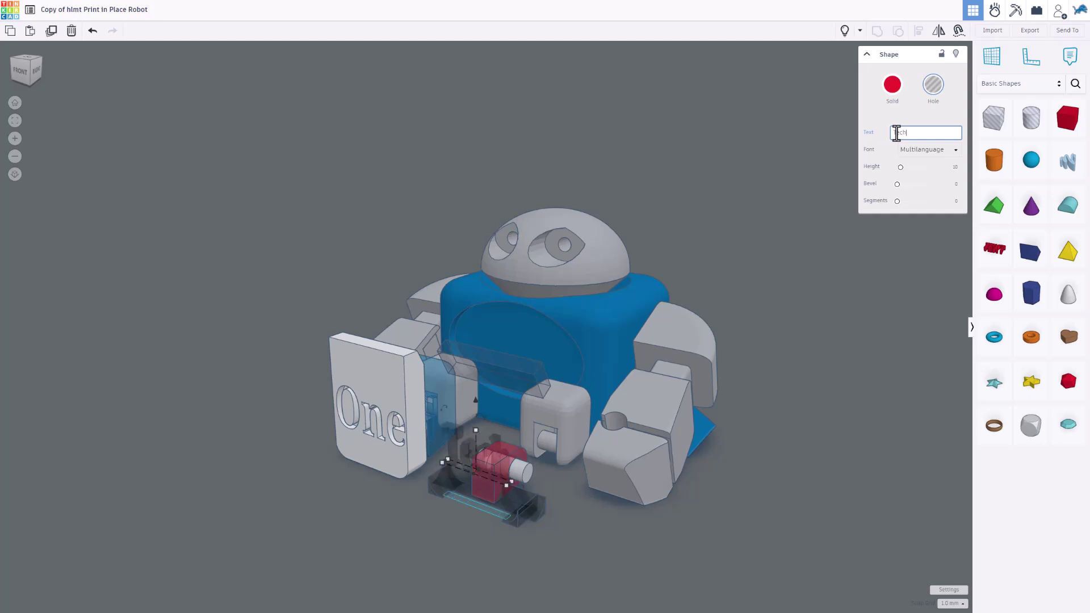
pyautogui.click(232, 434)
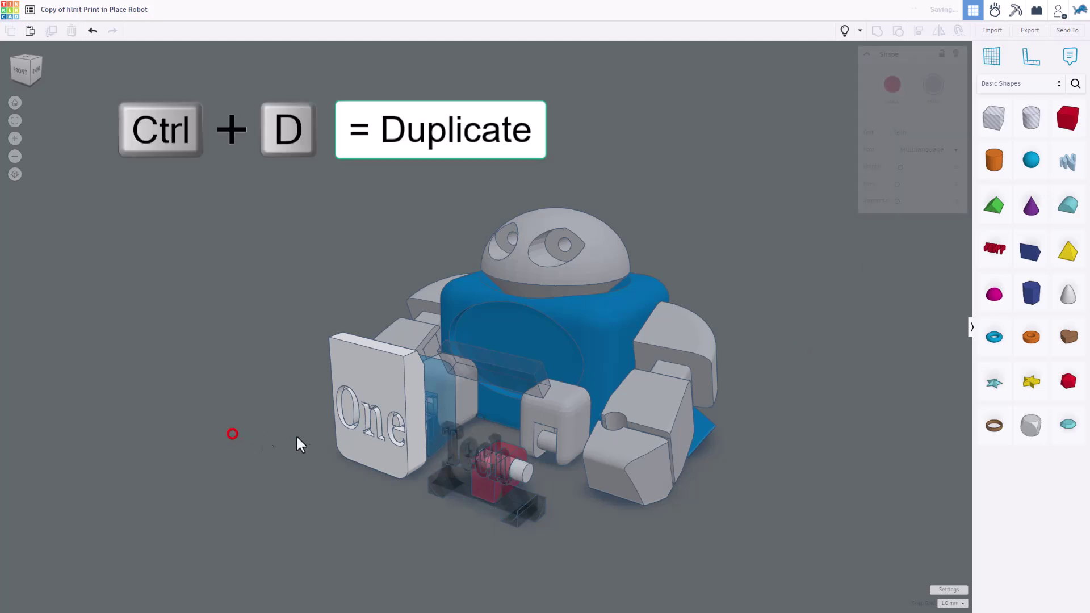
# Duplicate the Tech text, raise the copy two steps, and change its wording to Mod.
pyautogui.click(448, 433)
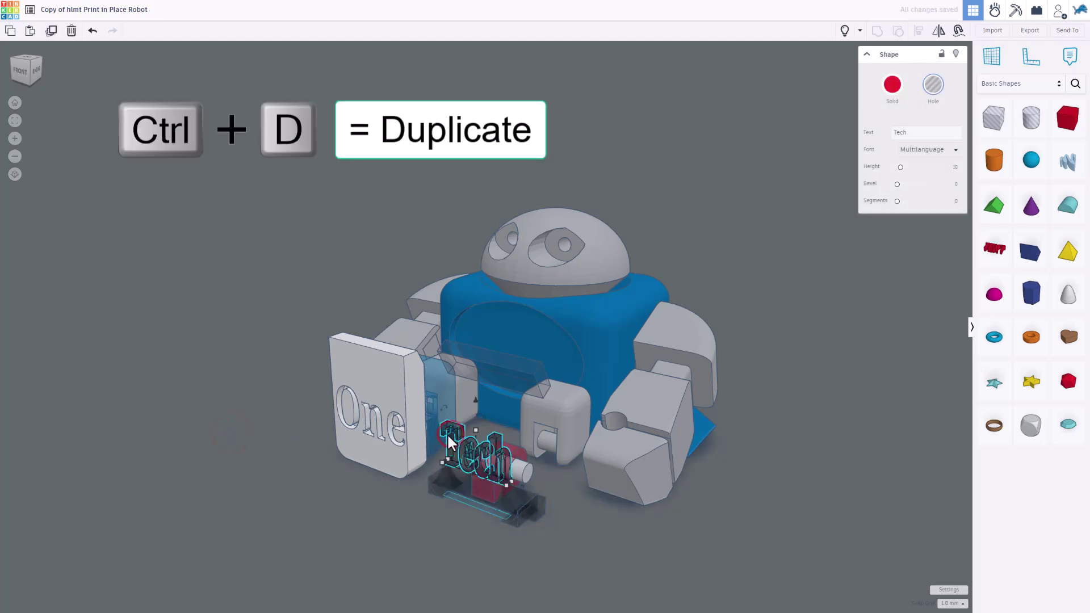
pyautogui.hotkey('ctrl', 'd')
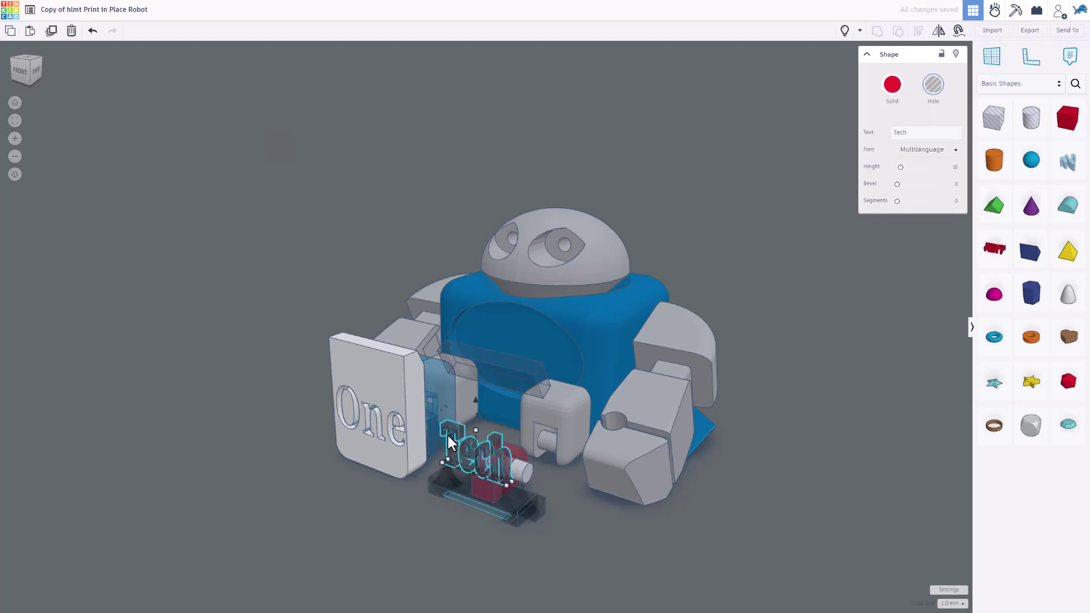
pyautogui.hotkey('ctrl', 'Up')
pyautogui.hotkey('ctrl', 'Up')
pyautogui.hotkey('ctrl', 'Up')
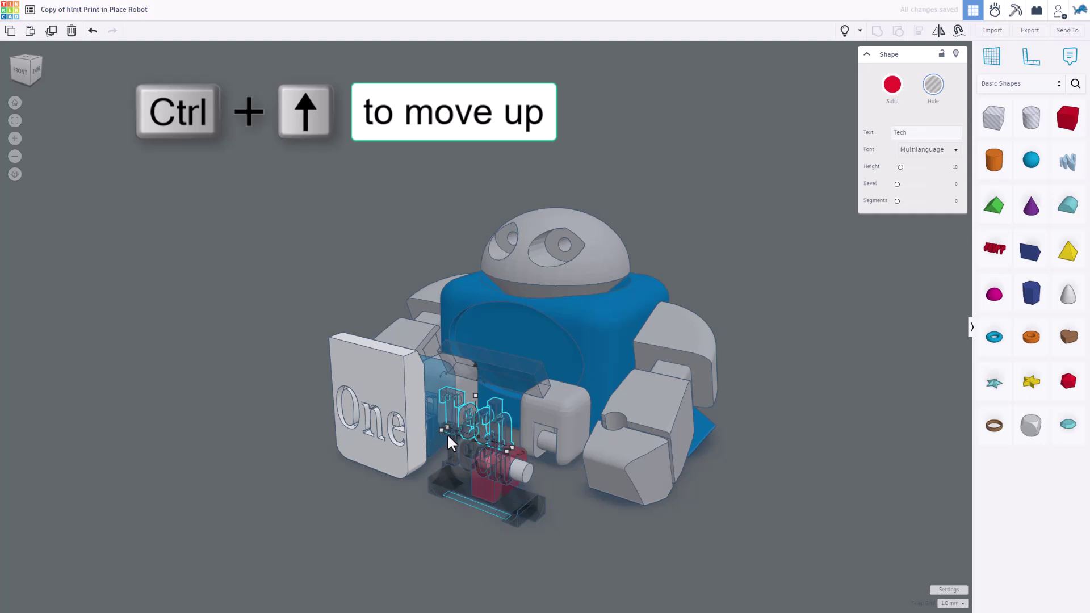
pyautogui.hotkey('ctrl', 'Up')
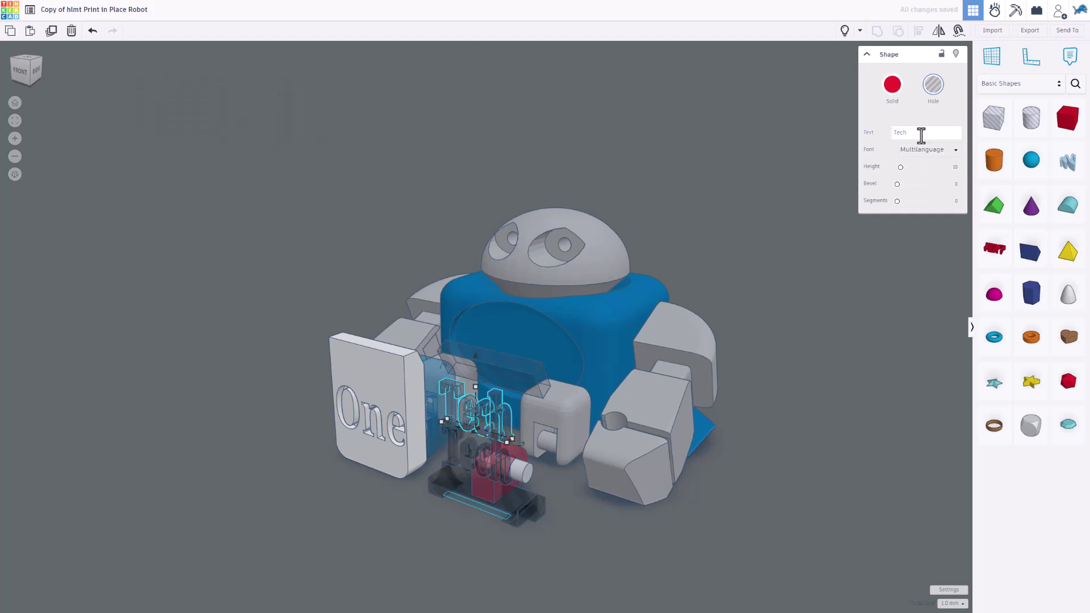
pyautogui.click(900, 134)
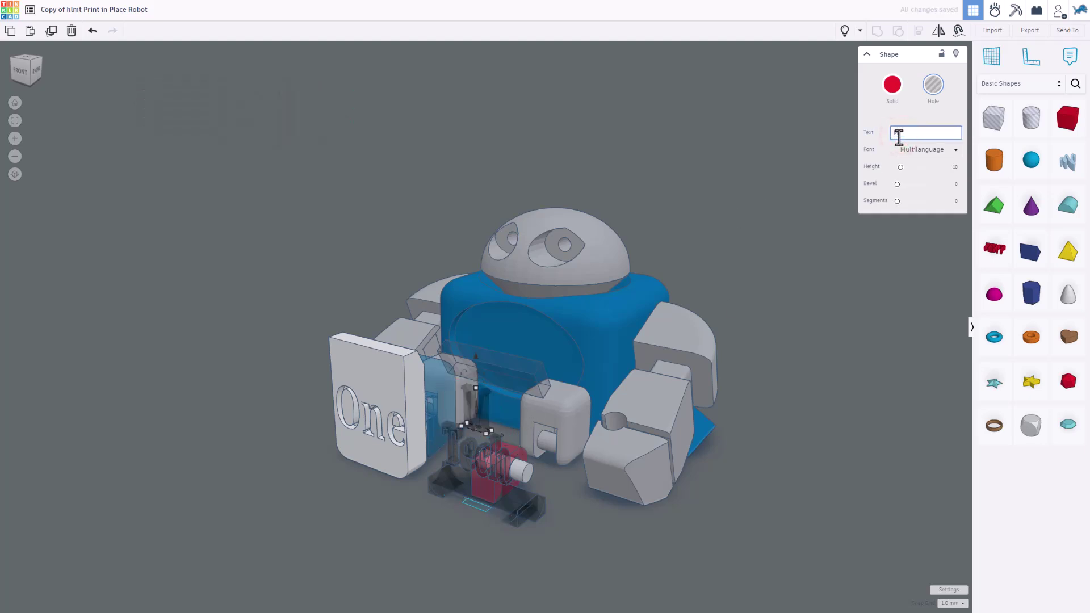
pyautogui.write('Wi')
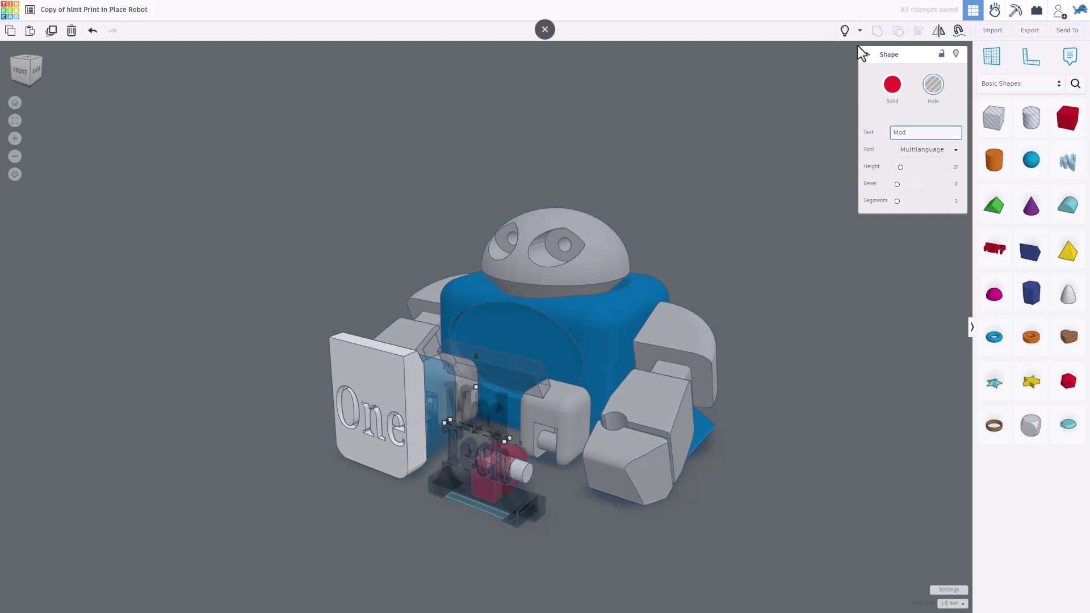
pyautogui.click(836, 27)
# Hide the red Mod Tech plate to expose the lettering.
pyautogui.click(253, 365)
pyautogui.moveTo(253, 365); pyautogui.dragTo(282, 355, button='right')
pyautogui.scroll(3, 635, 365)
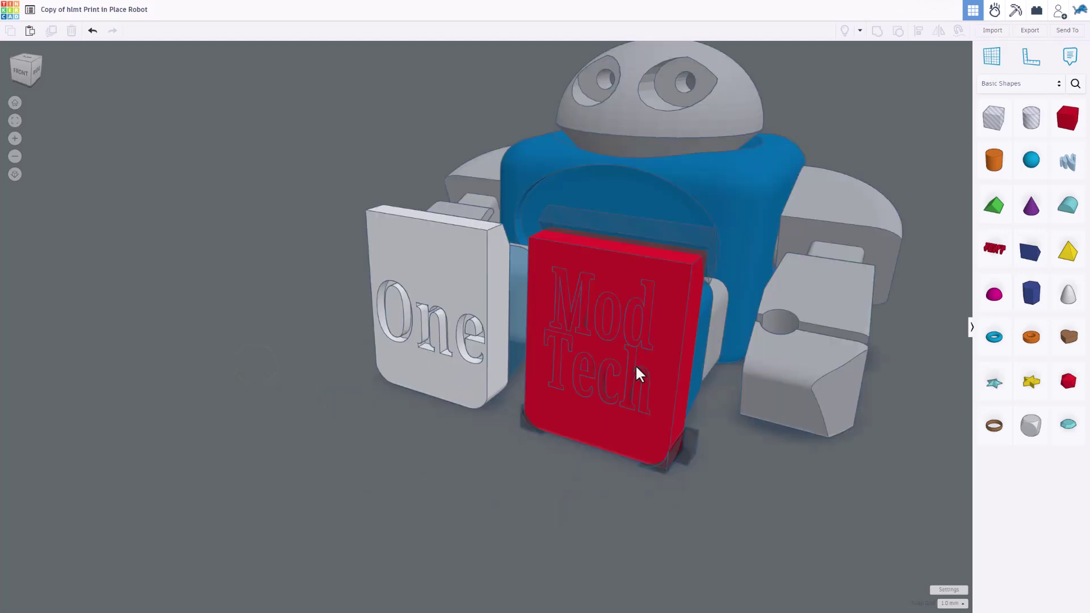
pyautogui.click(634, 365)
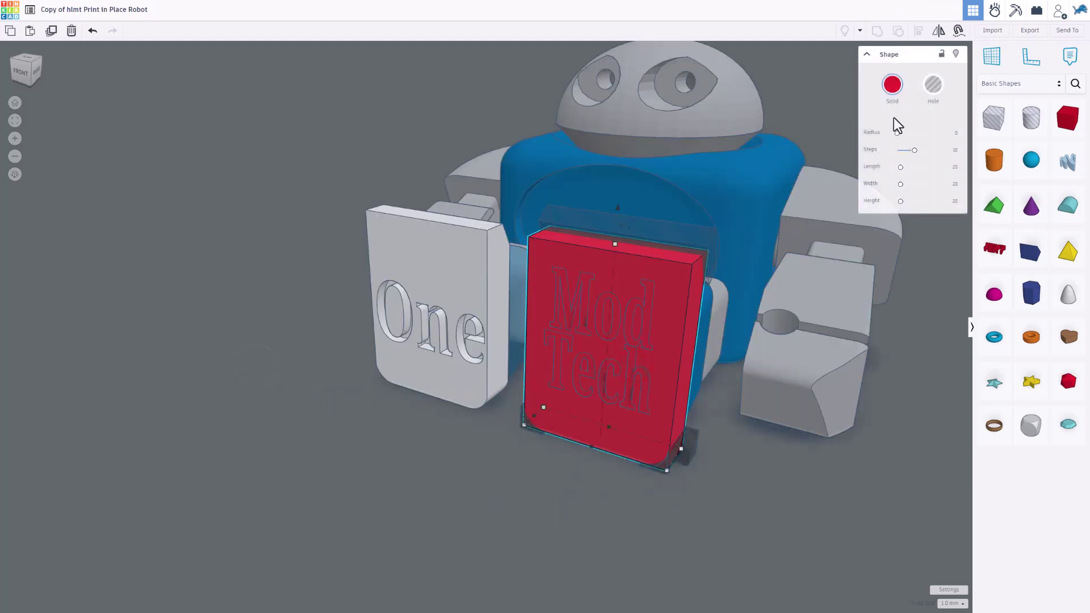
pyautogui.click(955, 54)
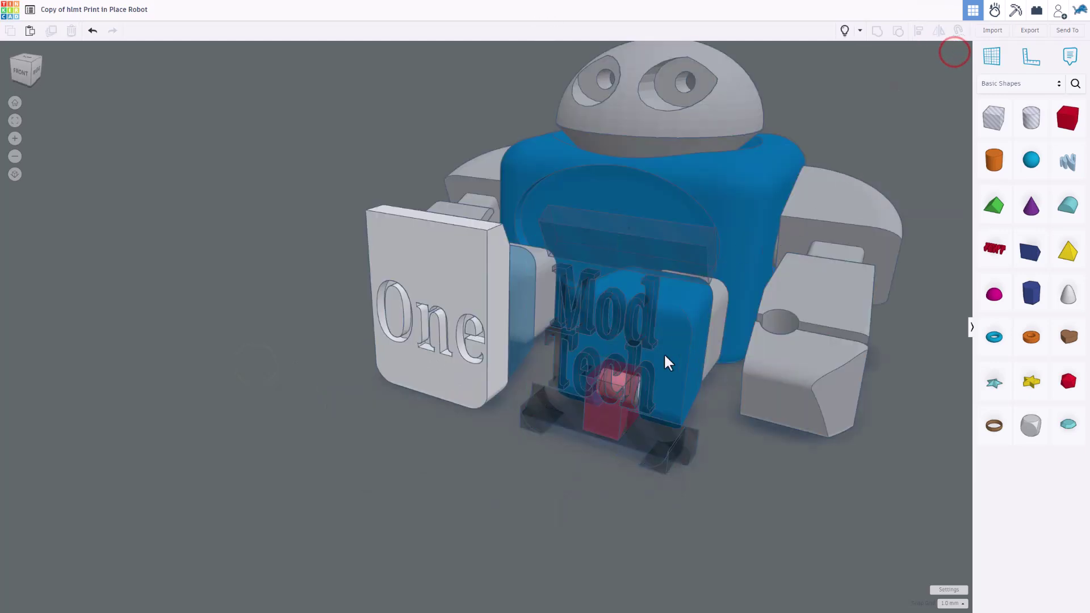
# Set the snap grid to 0.5 mm and lower the Tech text one step.
pyautogui.click(634, 360)
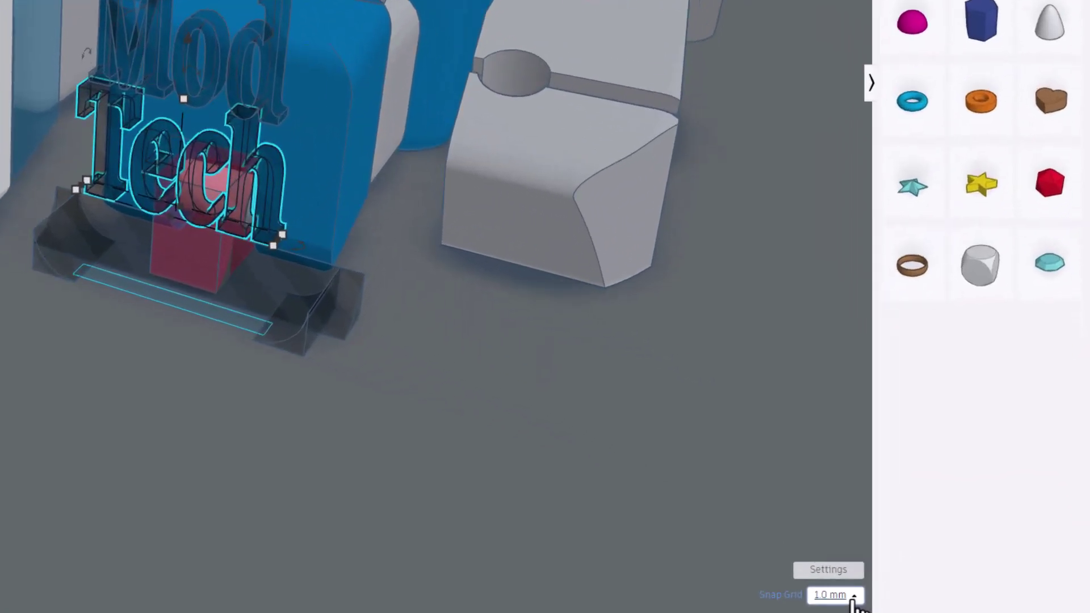
pyautogui.click(937, 603)
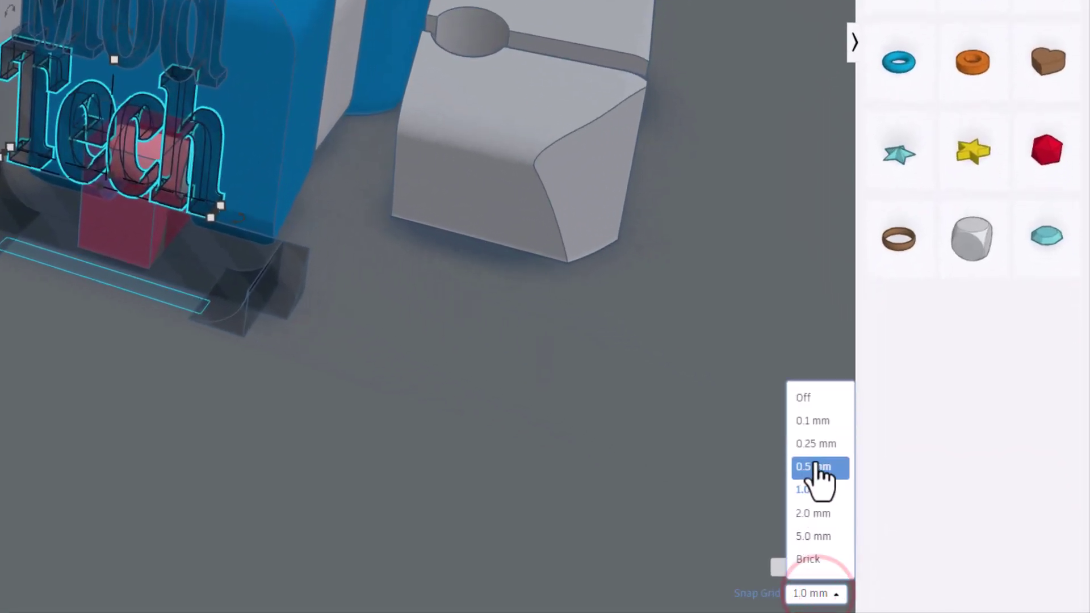
pyautogui.click(817, 467)
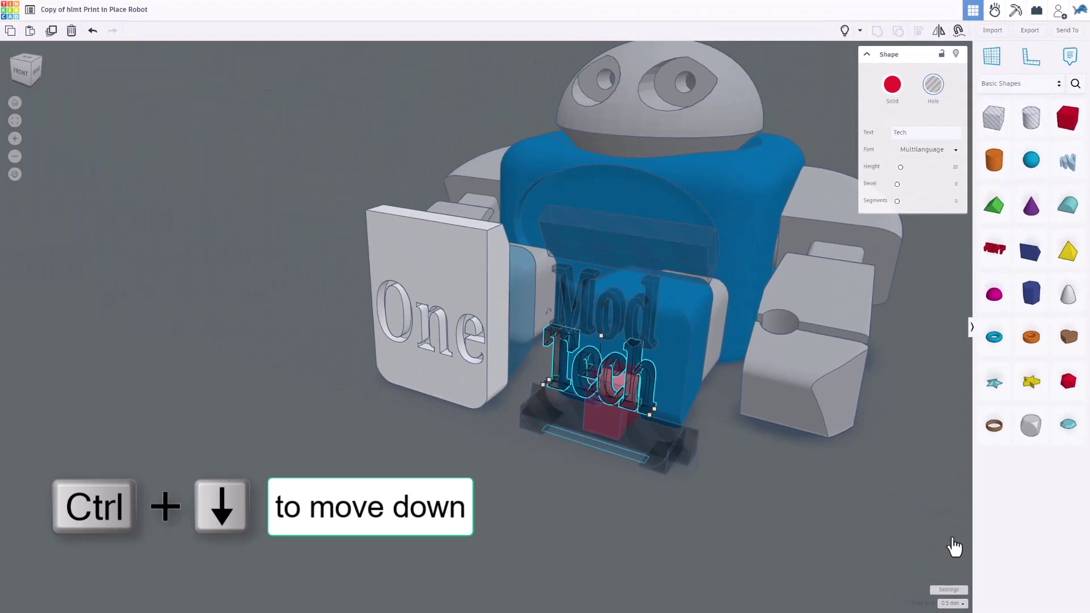
pyautogui.hotkey('ctrl', 'Down')
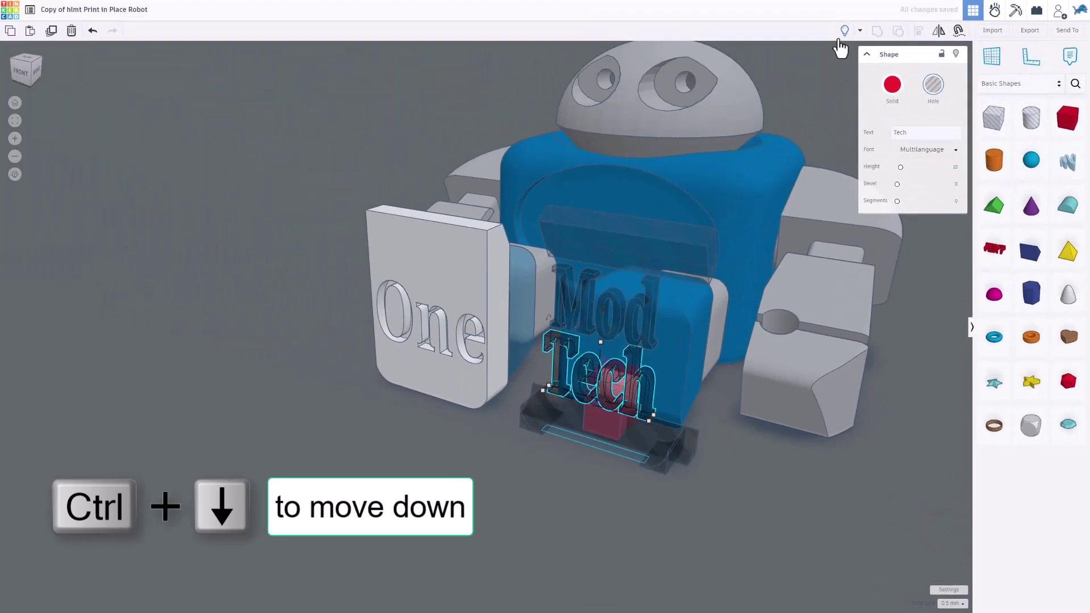
# Show all shapes, switch to an orthographic top view, and hide the right blue leg.
pyautogui.click(844, 30)
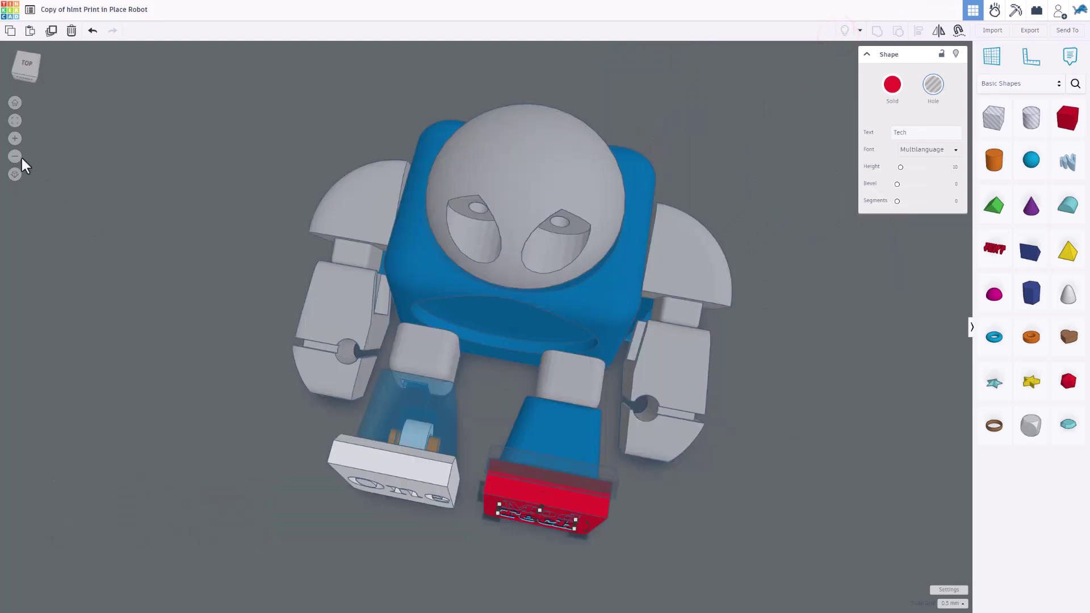
pyautogui.click(15, 175)
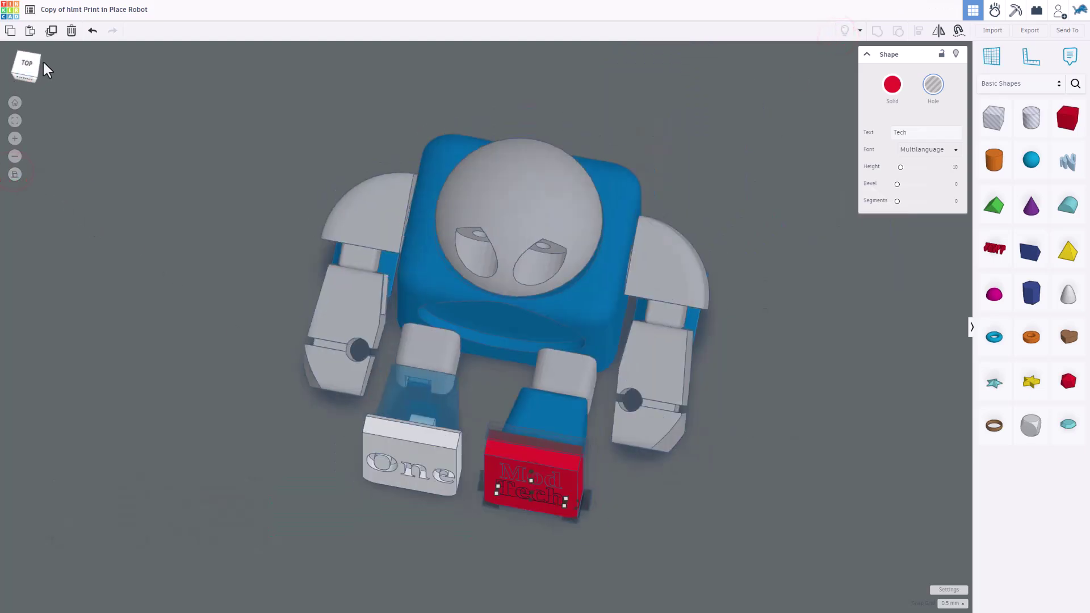
pyautogui.click(26, 64)
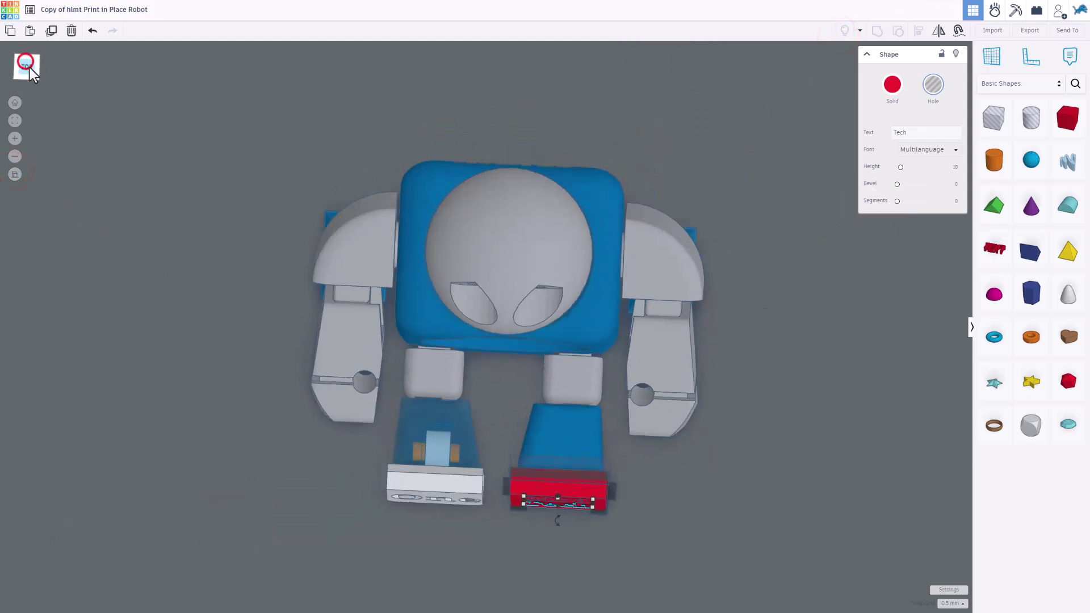
pyautogui.click(560, 413)
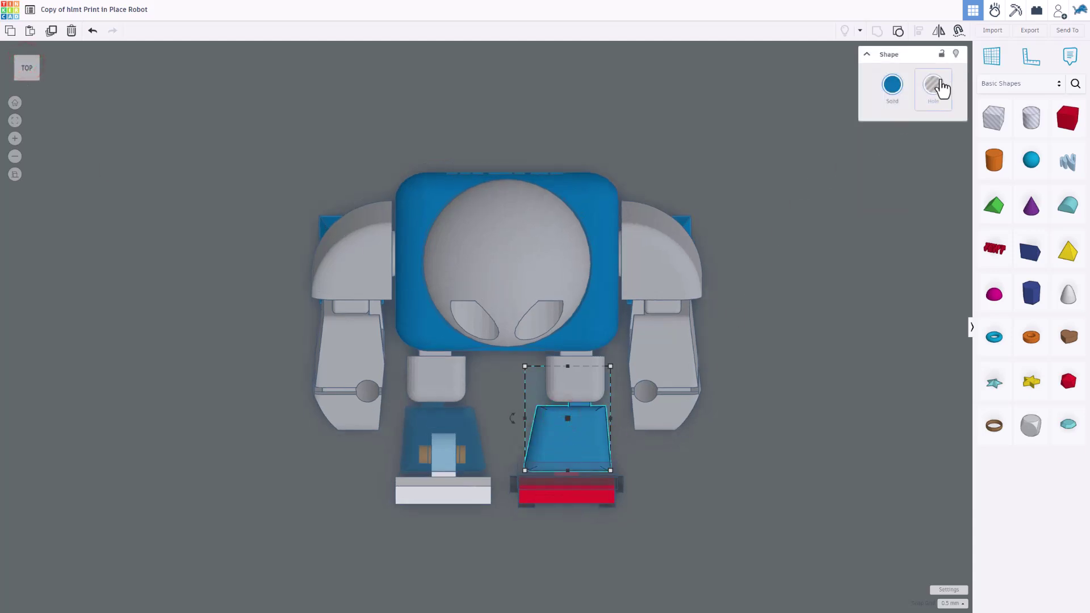
pyautogui.click(956, 53)
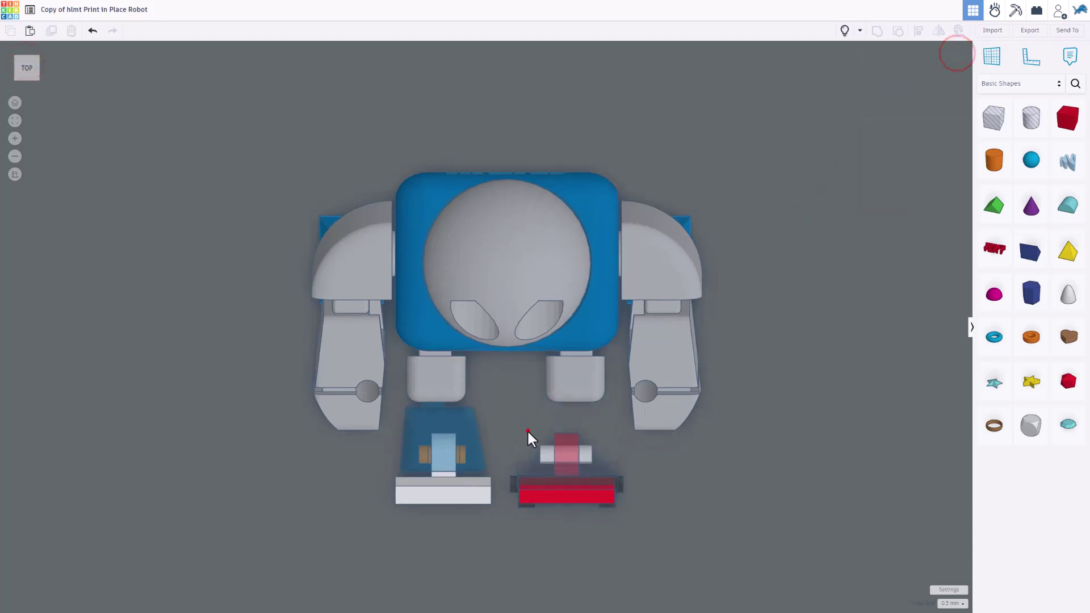
# Group the white pin with the Mod Tech foot parts and check it in transparent view.
pyautogui.click(547, 454)
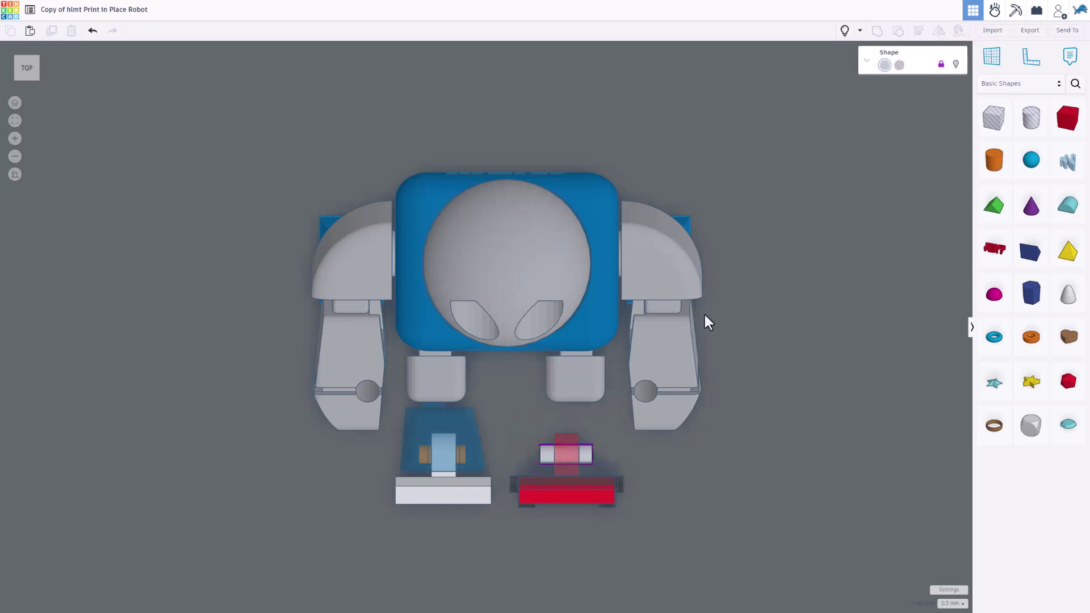
pyautogui.hotkey('ctrl', 'g')
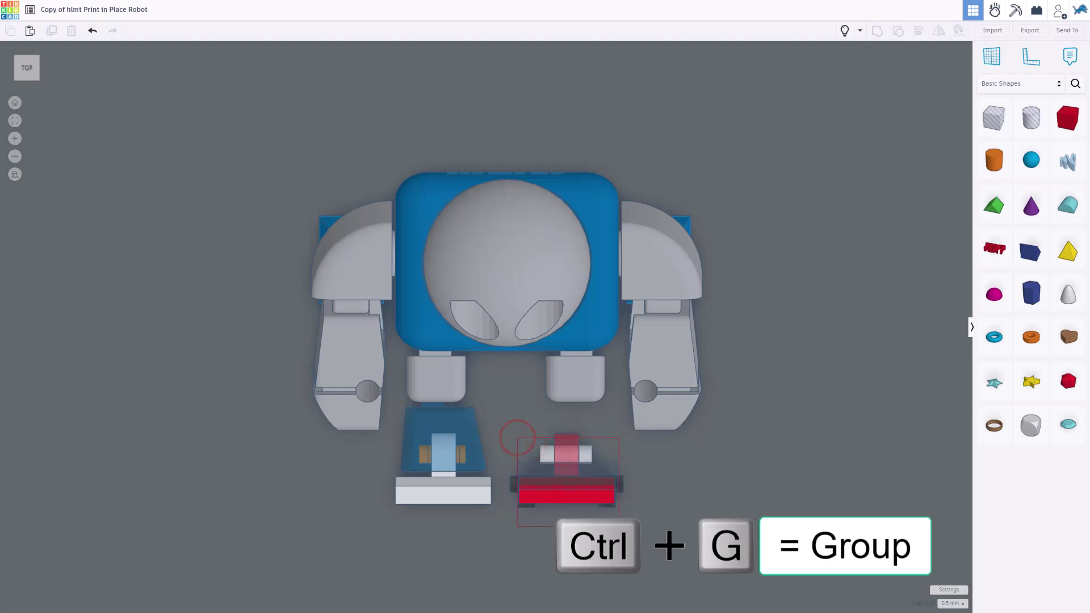
pyautogui.moveTo(503, 427); pyautogui.dragTo(624, 510)
pyautogui.hotkey('ctrl', 'g')
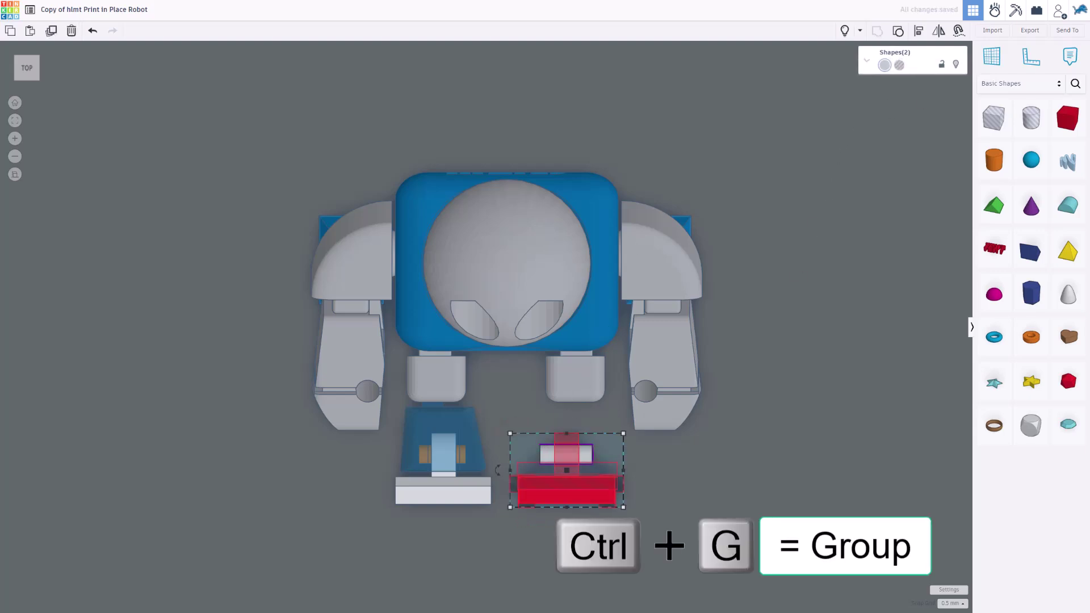
pyautogui.moveTo(584, 500); pyautogui.dragTo(522, 469, button='right')
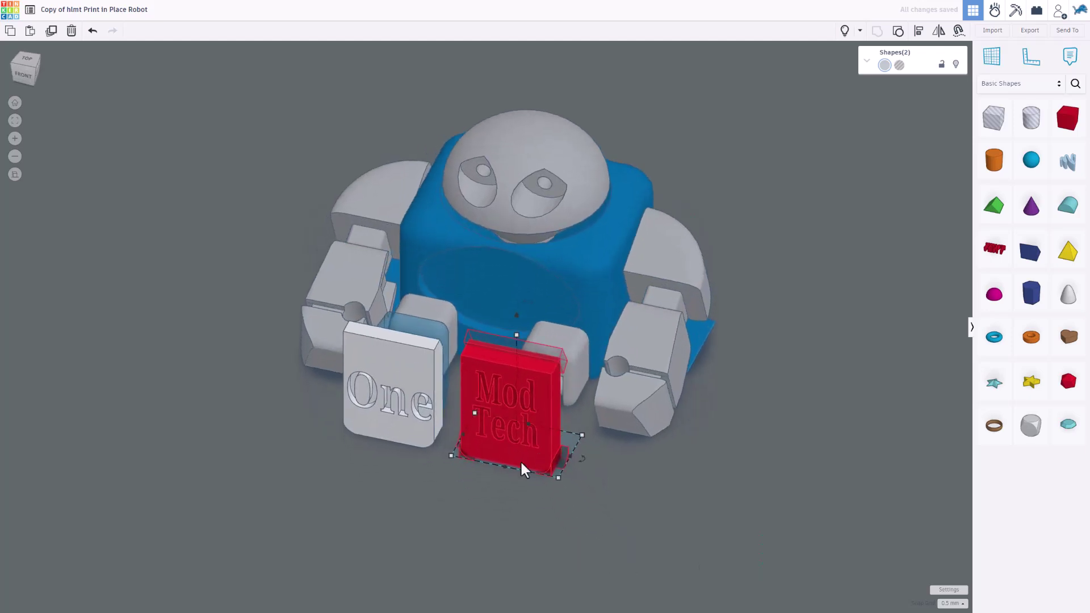
pyautogui.press('t')
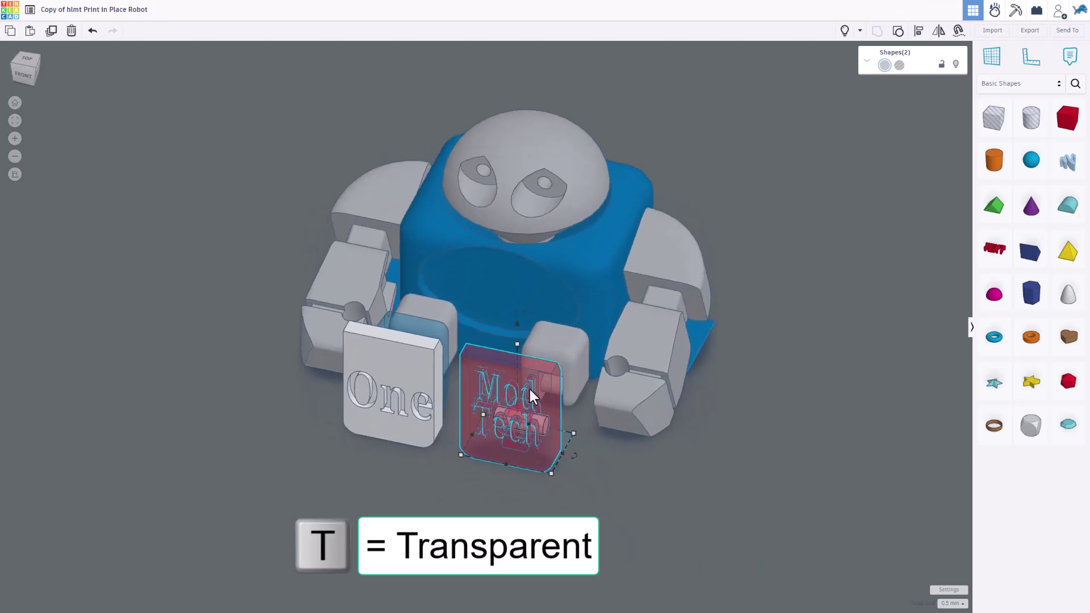
# Make the Mod Tech foot group opaque and colour it light grey.
pyautogui.press('t')
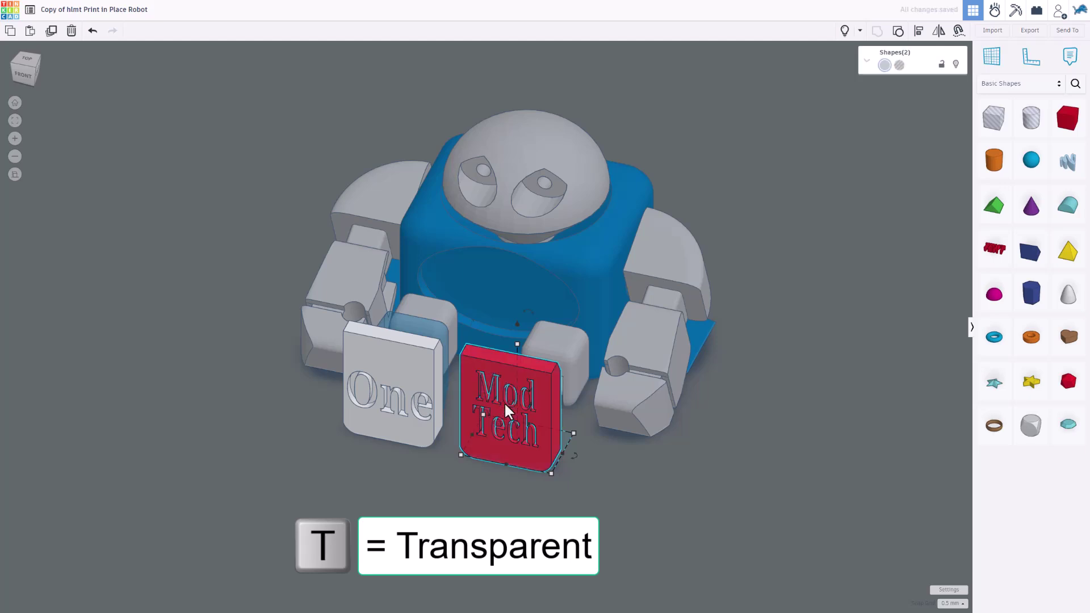
pyautogui.click(885, 67)
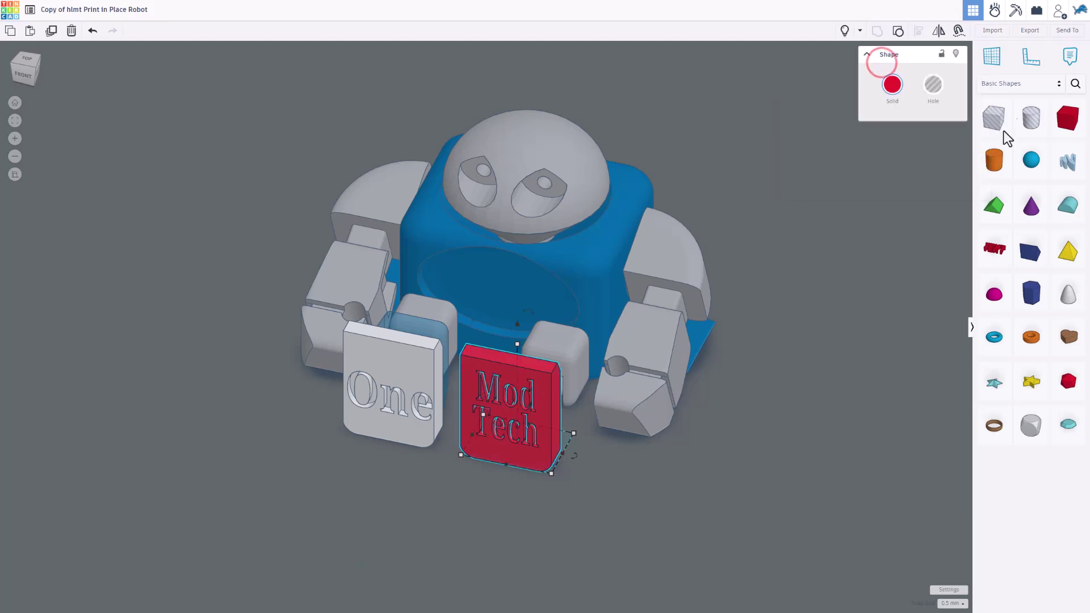
pyautogui.click(889, 91)
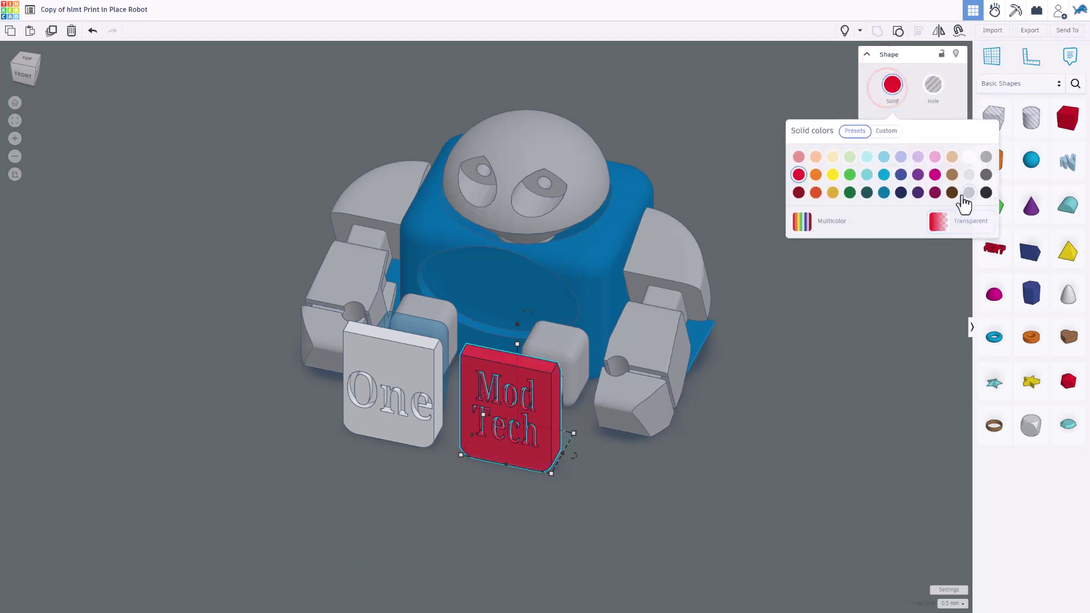
pyautogui.click(968, 193)
pyautogui.click(791, 369)
# Make the other foot's One lettering taller and change its text to HL.
pyautogui.moveTo(790, 369); pyautogui.dragTo(505, 497, button='right')
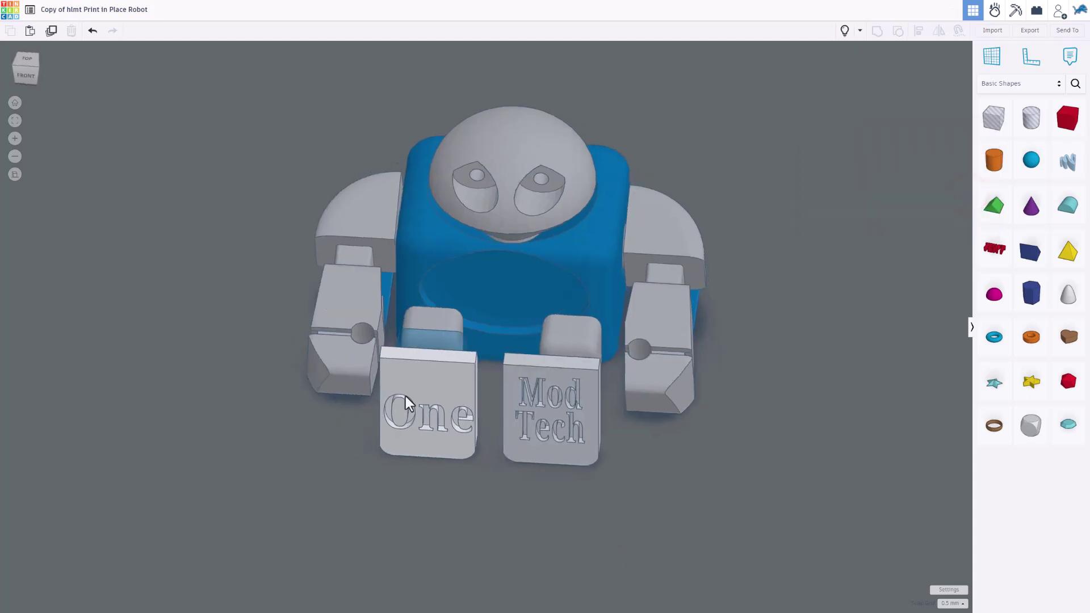
pyautogui.click(426, 386)
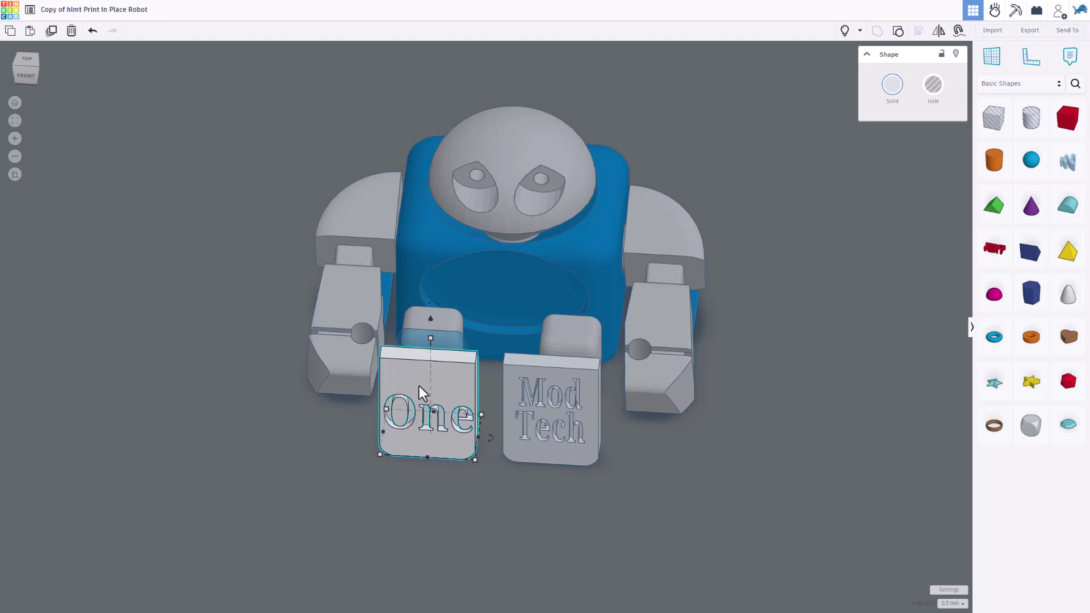
pyautogui.moveTo(419, 386); pyautogui.dragTo(418, 384)
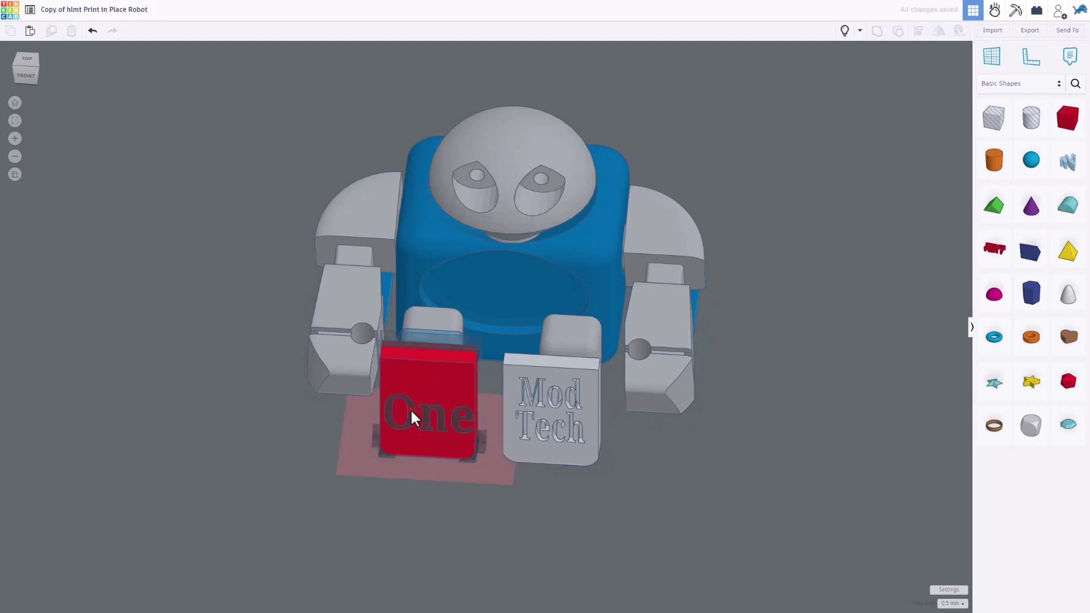
pyautogui.click(410, 408)
pyautogui.moveTo(429, 396); pyautogui.dragTo(429, 372)
pyautogui.click(898, 129)
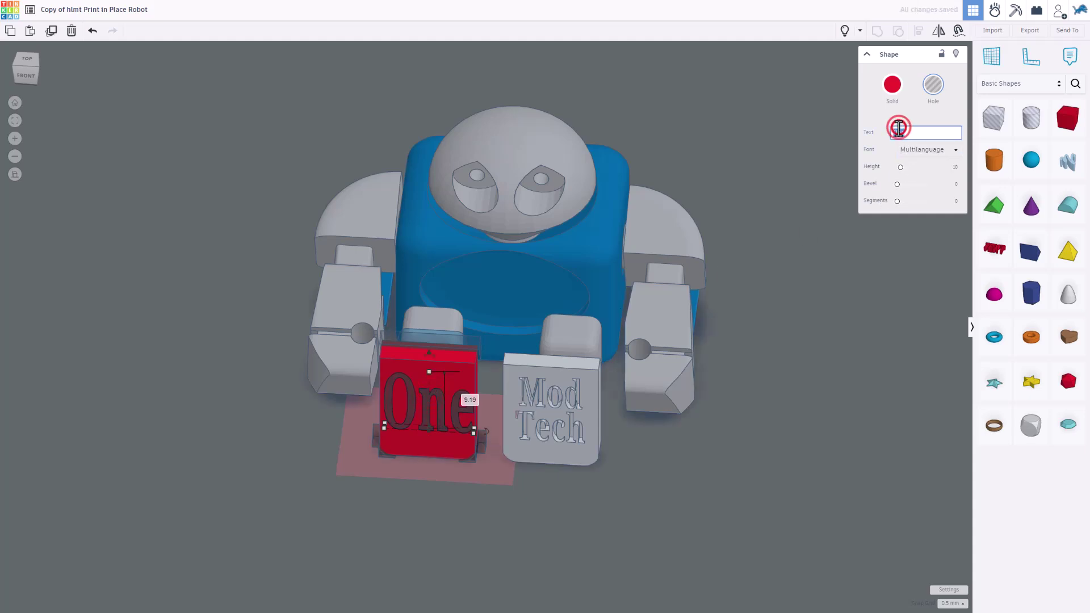
pyautogui.write('HL')
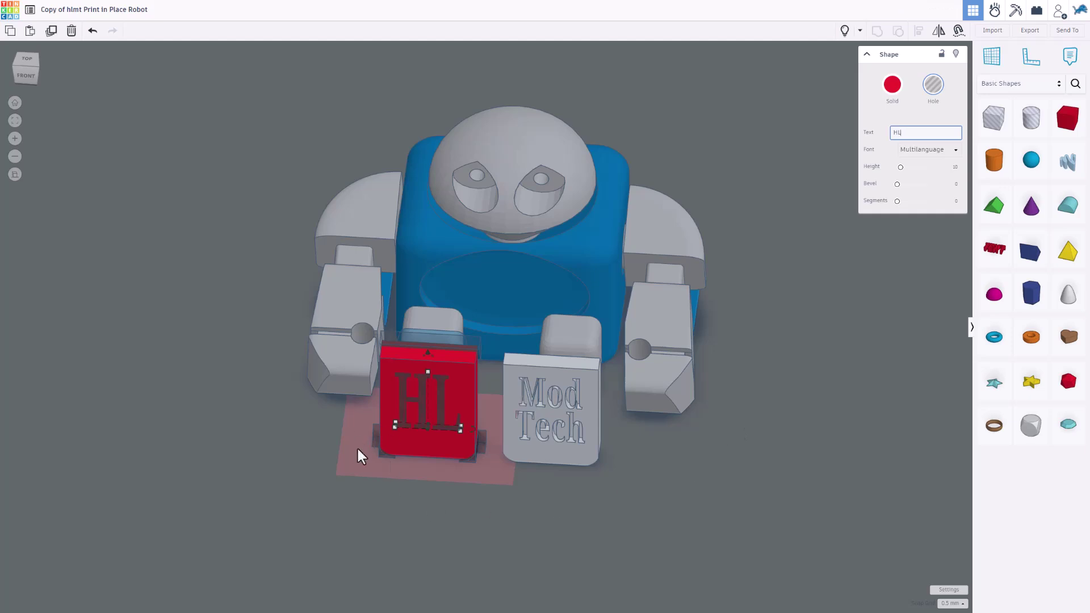
pyautogui.click(263, 475)
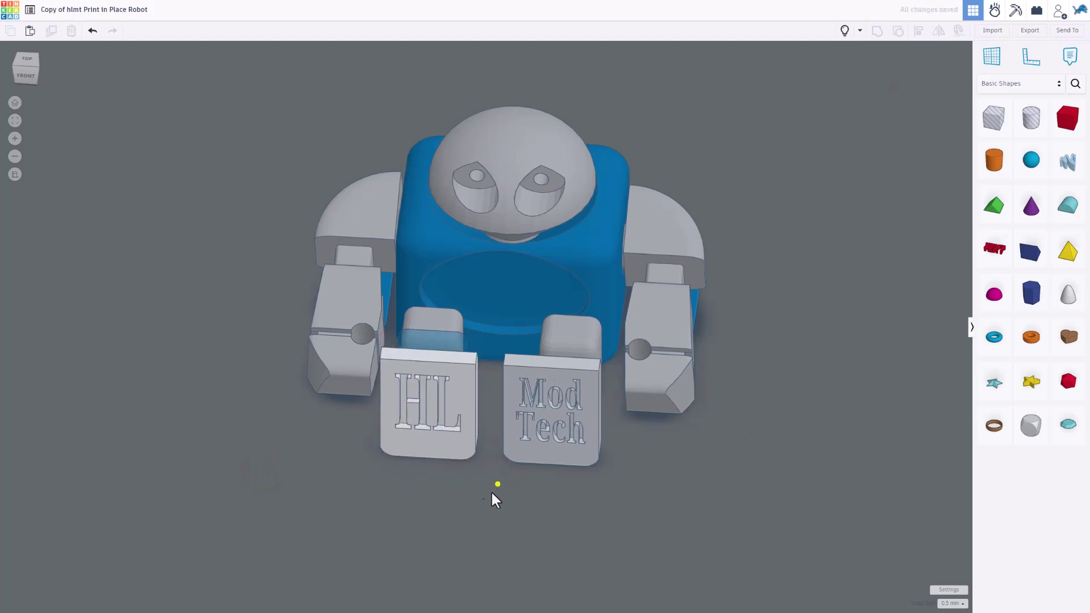
# Orbit around the robot to inspect the HL and Mod Tech foot plates.
pyautogui.moveTo(496, 487); pyautogui.dragTo(345, 501, button='right')
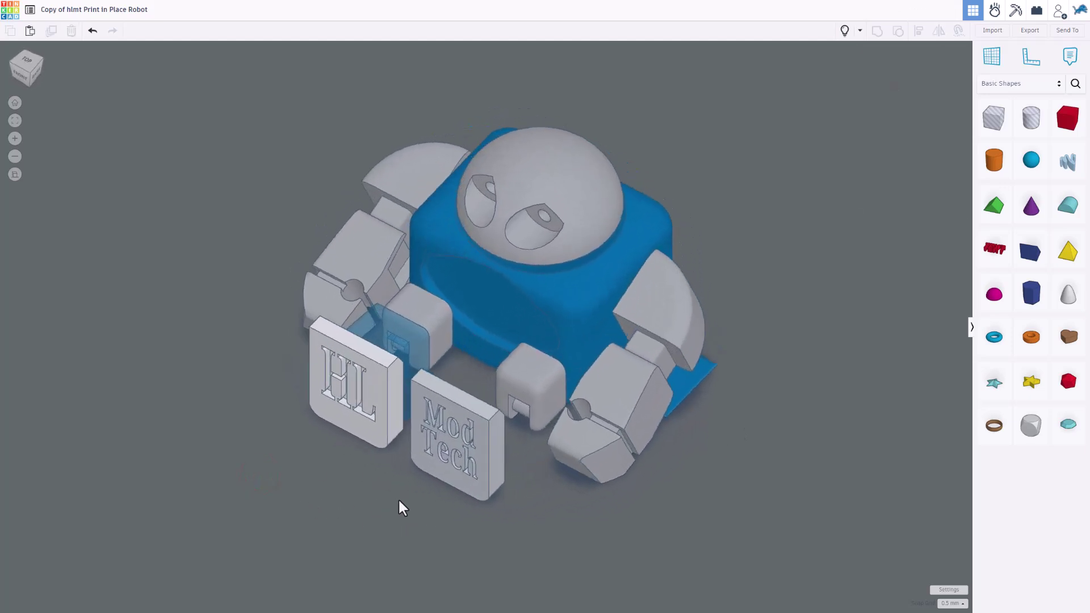
pyautogui.moveTo(399, 501); pyautogui.dragTo(442, 497, button='right')
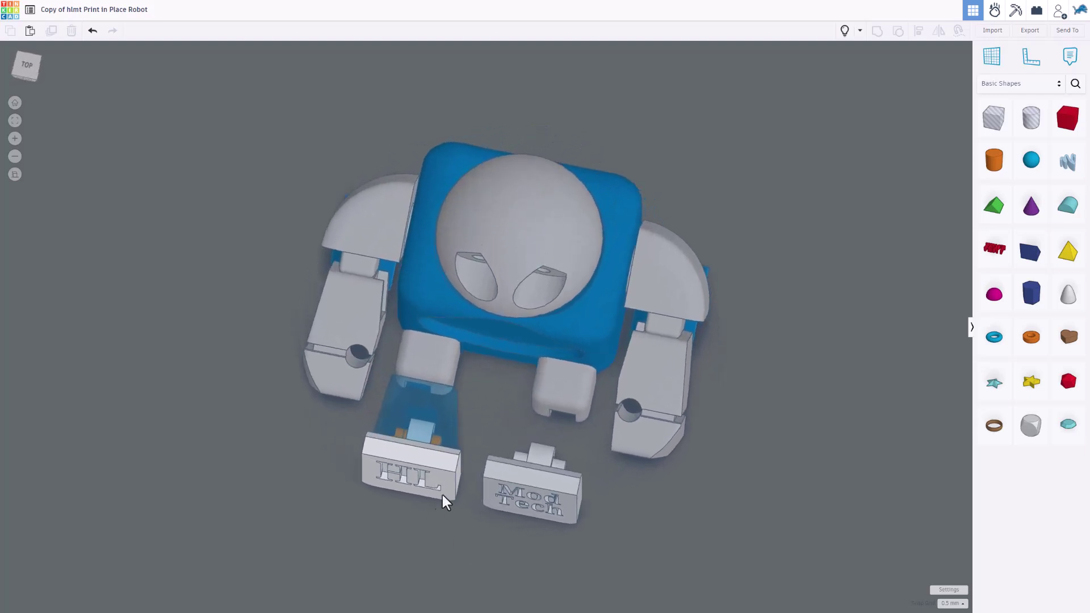
pyautogui.moveTo(566, 514)
pyautogui.mouseDown(button='right')
pyautogui.moveTo(362, 455)
pyautogui.moveTo(370, 383)
pyautogui.mouseUp(button='right')
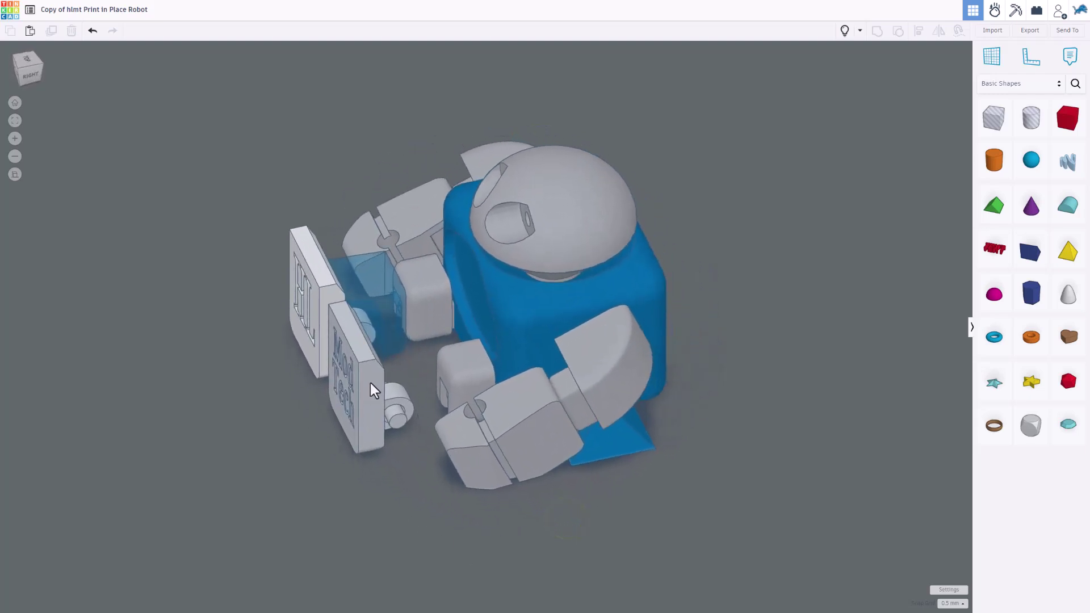
pyautogui.moveTo(301, 423)
pyautogui.mouseDown(button='right')
pyautogui.moveTo(486, 437)
pyautogui.moveTo(448, 438)
pyautogui.moveTo(494, 470)
pyautogui.mouseUp(button='right')
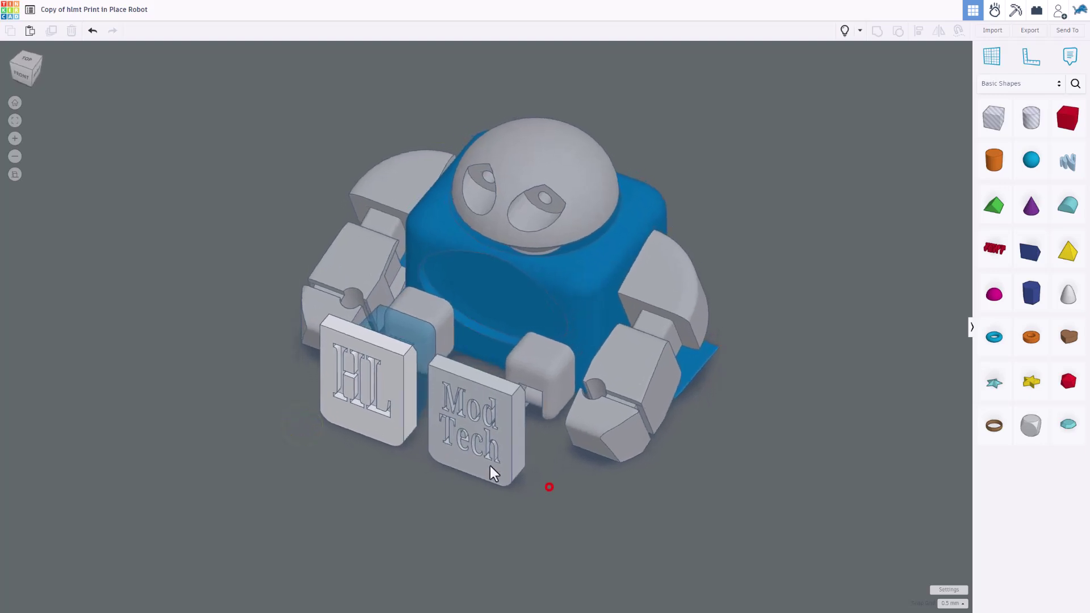
pyautogui.click(504, 447)
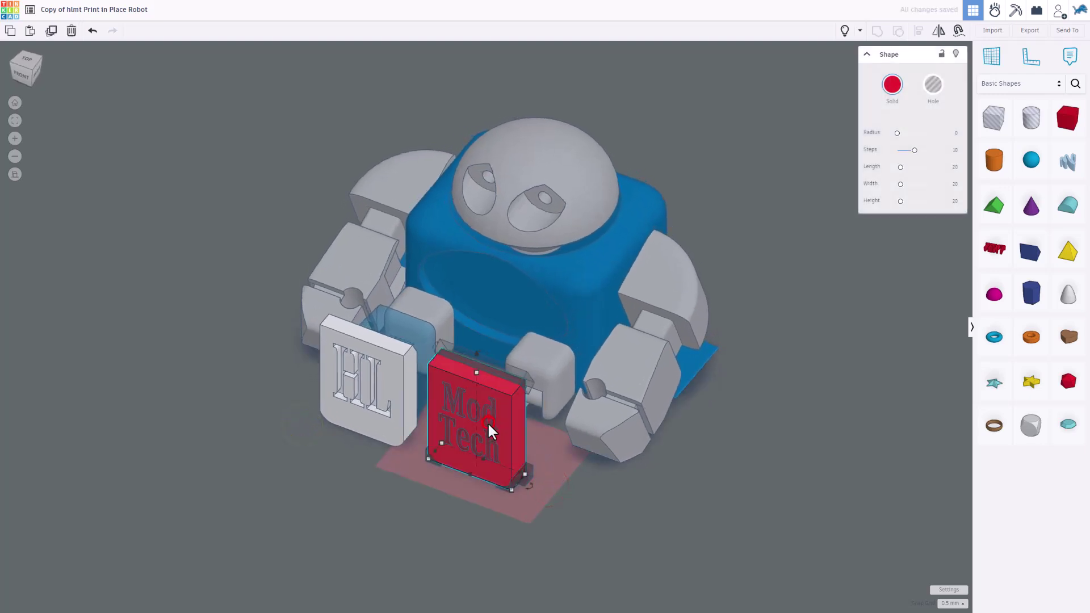
pyautogui.click(491, 420)
pyautogui.moveTo(574, 482); pyautogui.dragTo(484, 336, button='right')
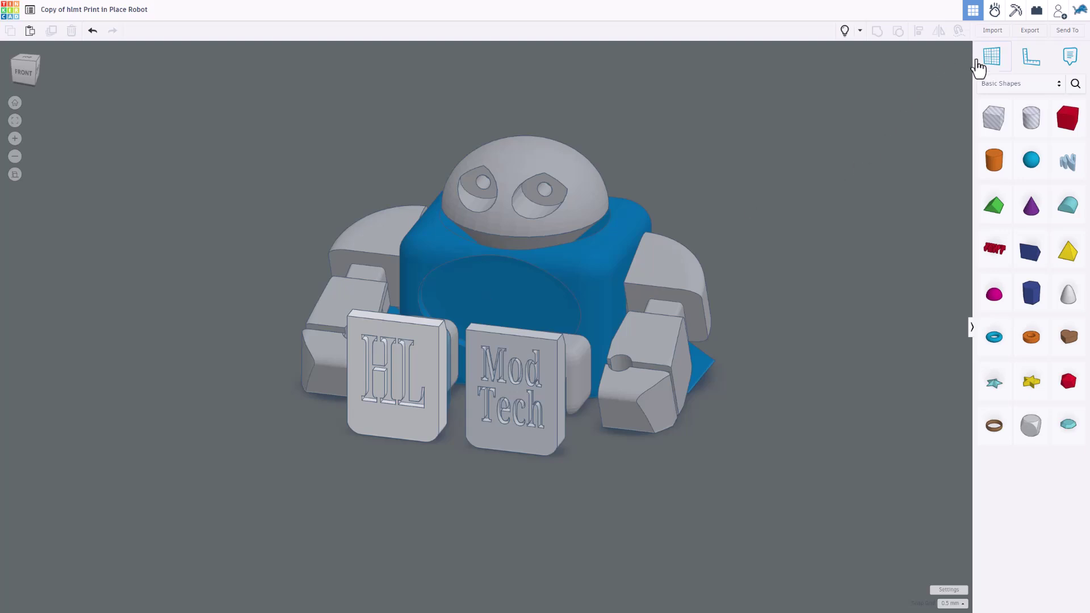
# Place a workplane on the robot's front face and add a text shape reading YouTube.
pyautogui.click(499, 307)
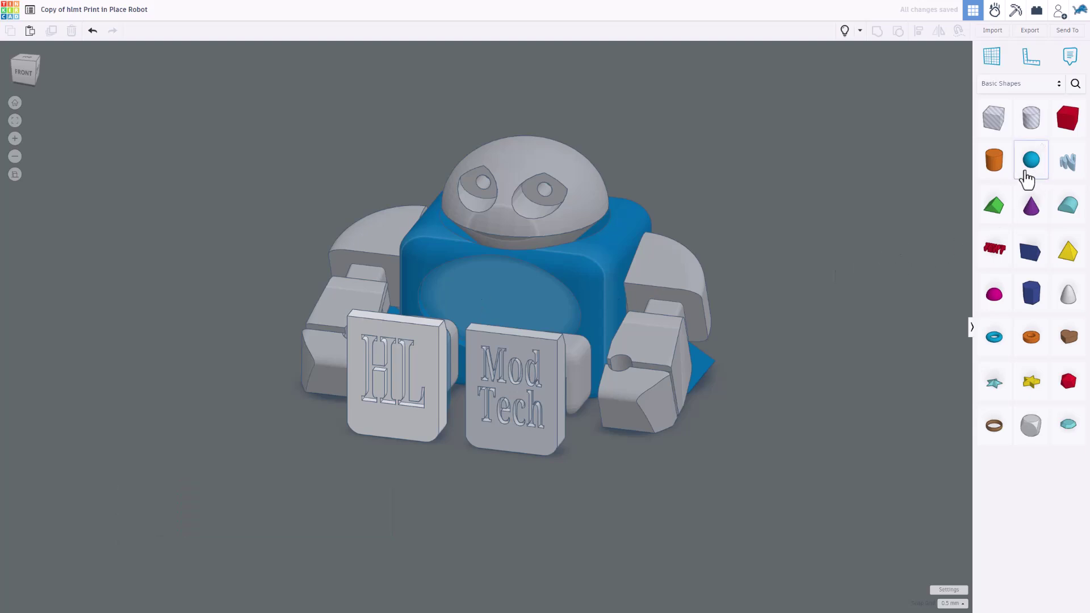
pyautogui.moveTo(998, 260); pyautogui.dragTo(496, 300)
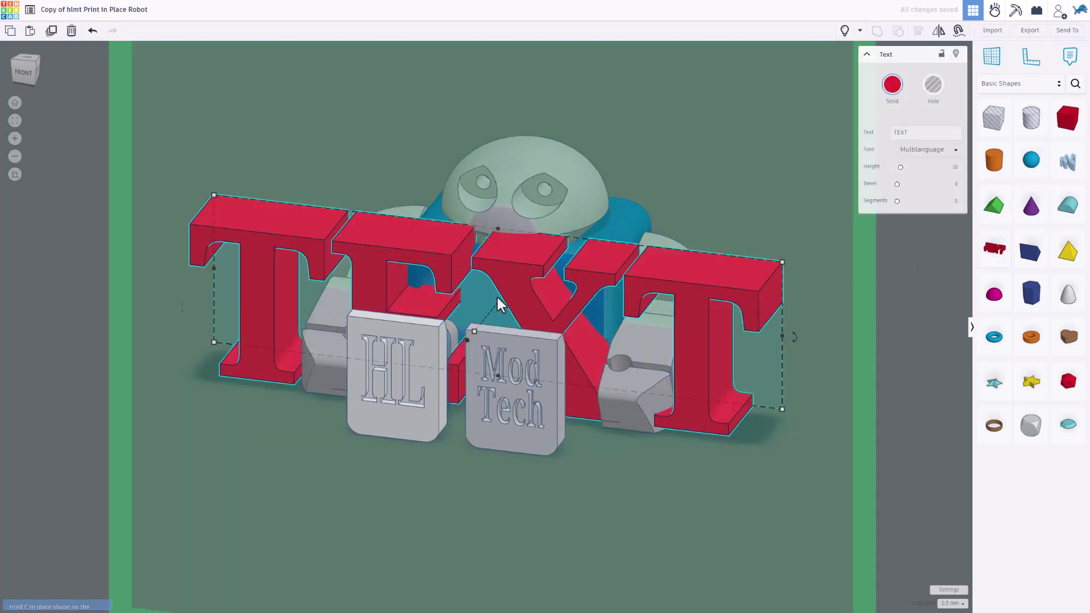
pyautogui.click(886, 134)
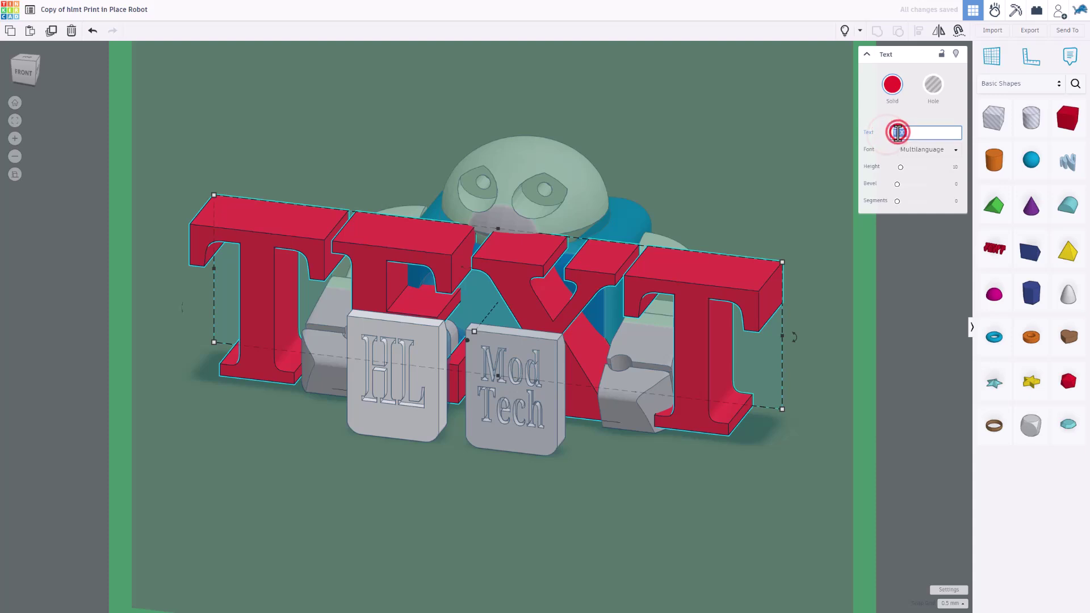
pyautogui.write('YouTube')
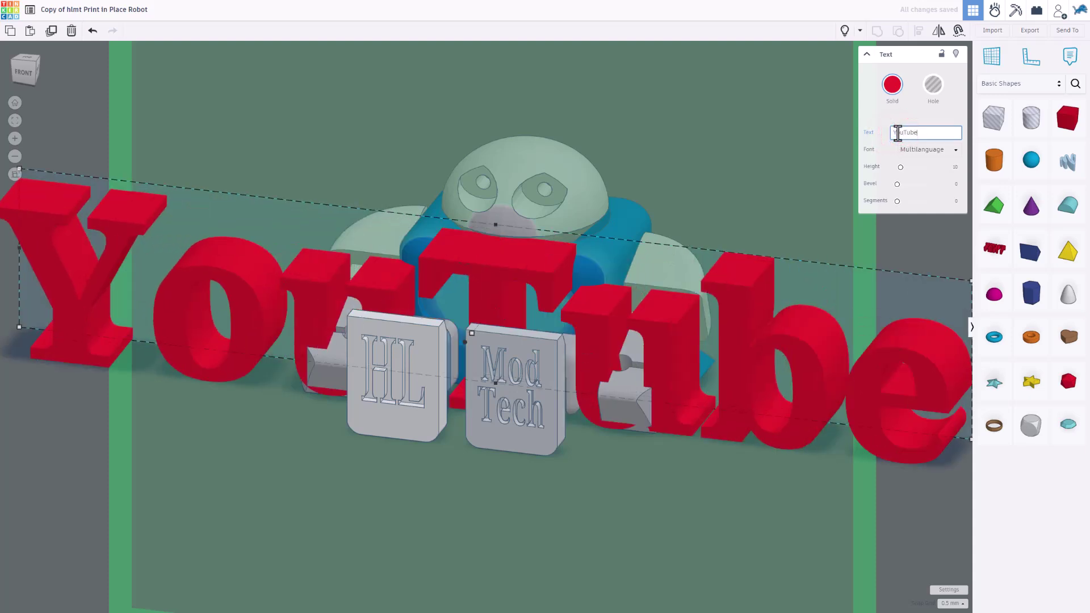
# Undo a trial shrink of the YouTube text and mirror it to read correctly.
pyautogui.scroll(-3, 598, 285)
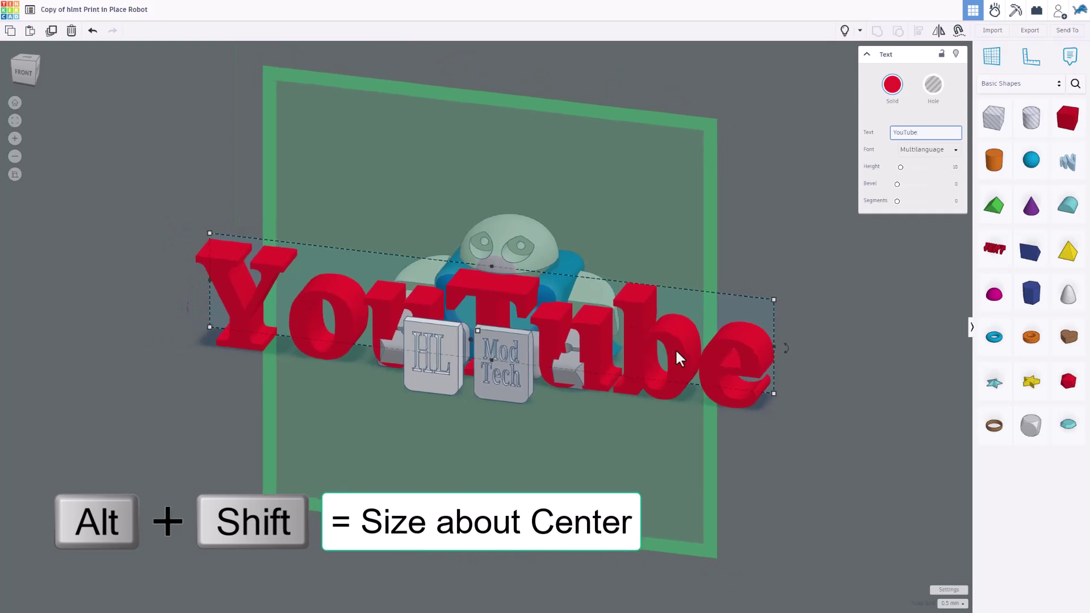
pyautogui.keyDown('alt'); pyautogui.keyDown('shift'); pyautogui.moveTo(771, 392); pyautogui.dragTo(523, 325); pyautogui.keyUp('shift'); pyautogui.keyUp('alt')
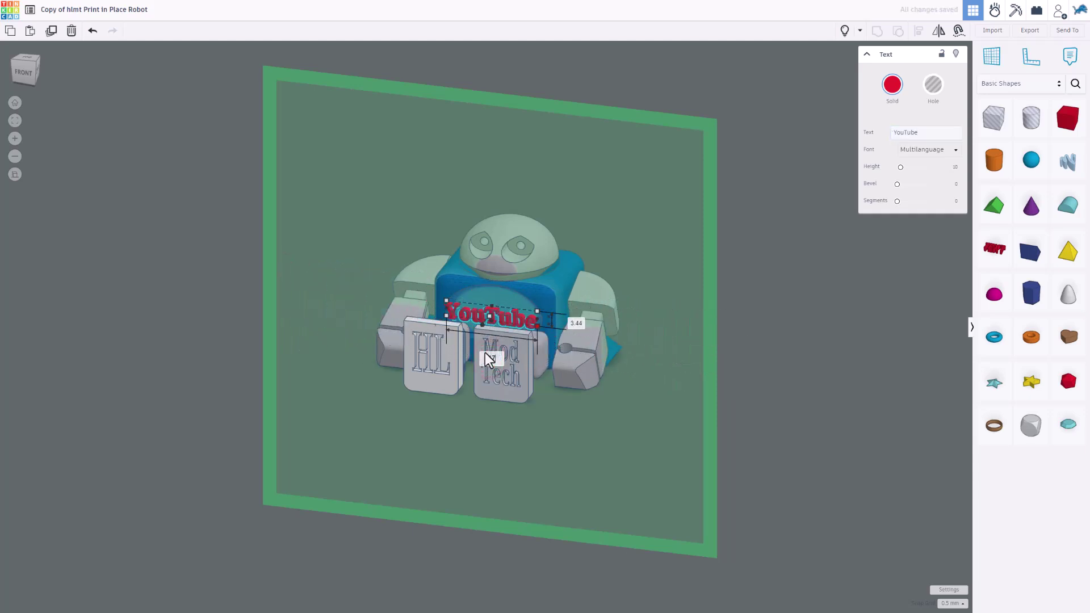
pyautogui.hotkey('ctrl', 'z')
pyautogui.scroll(3, 483, 330)
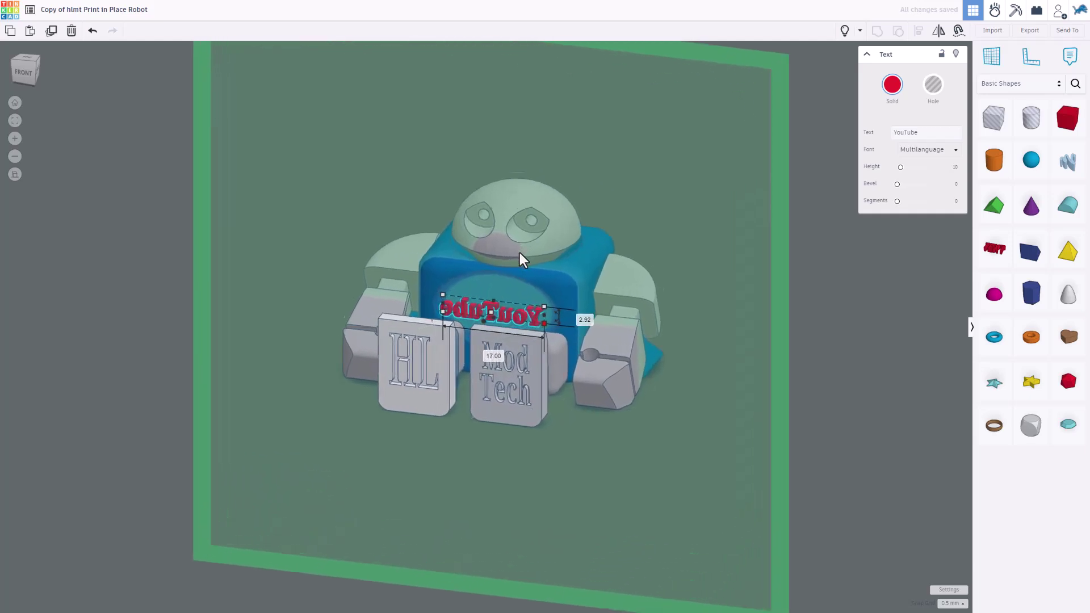
pyautogui.click(934, 34)
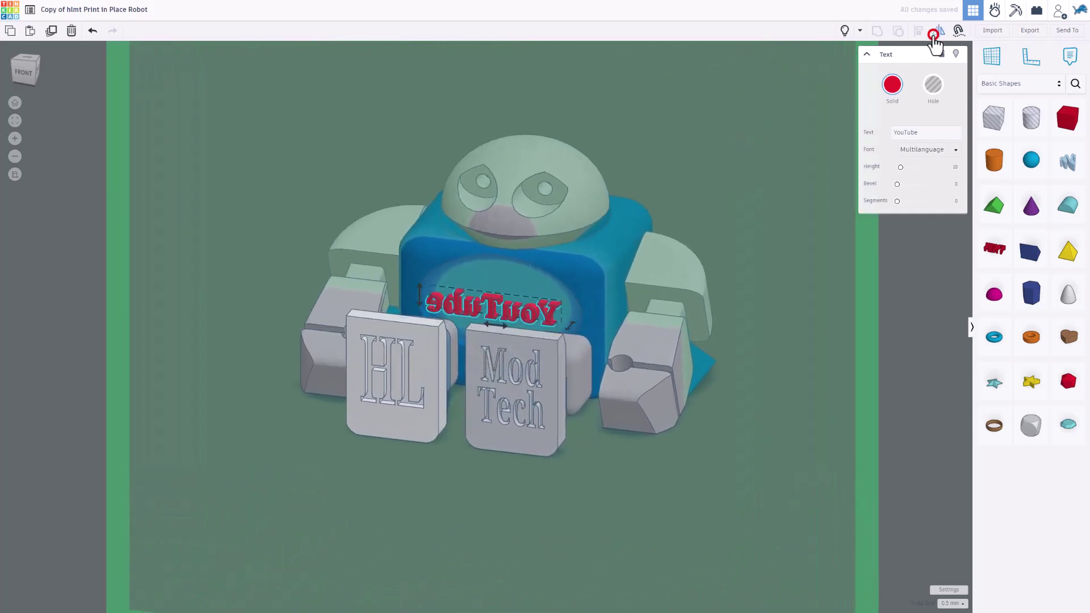
pyautogui.click(499, 325)
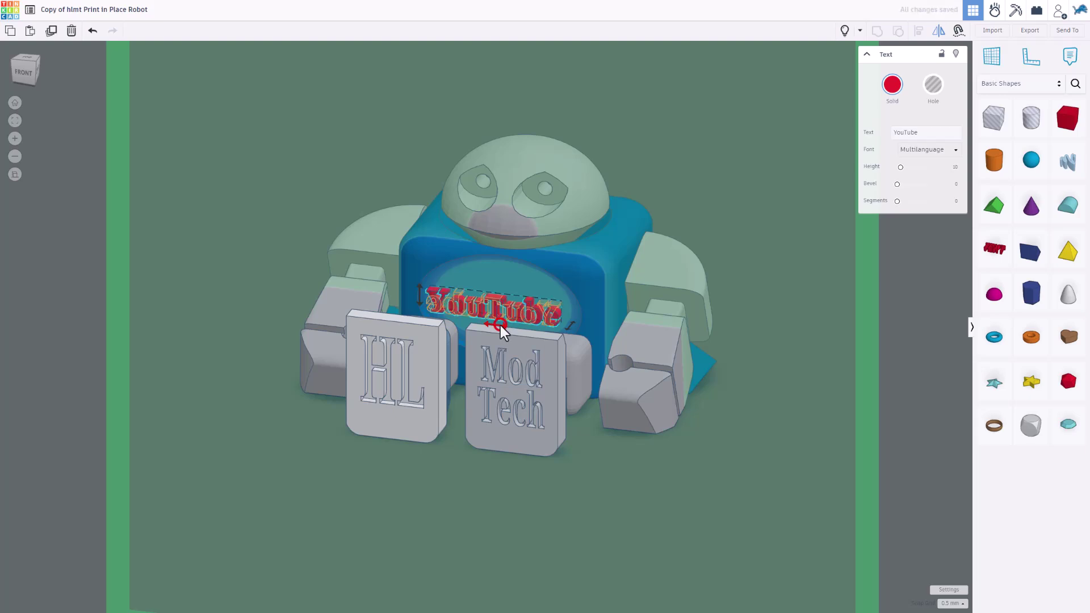
pyautogui.scroll(3, 493, 289)
# Make the YouTube letters taller and move them lower on the chest, undoing an 18.08 by 7.00 resize.
pyautogui.click(564, 249)
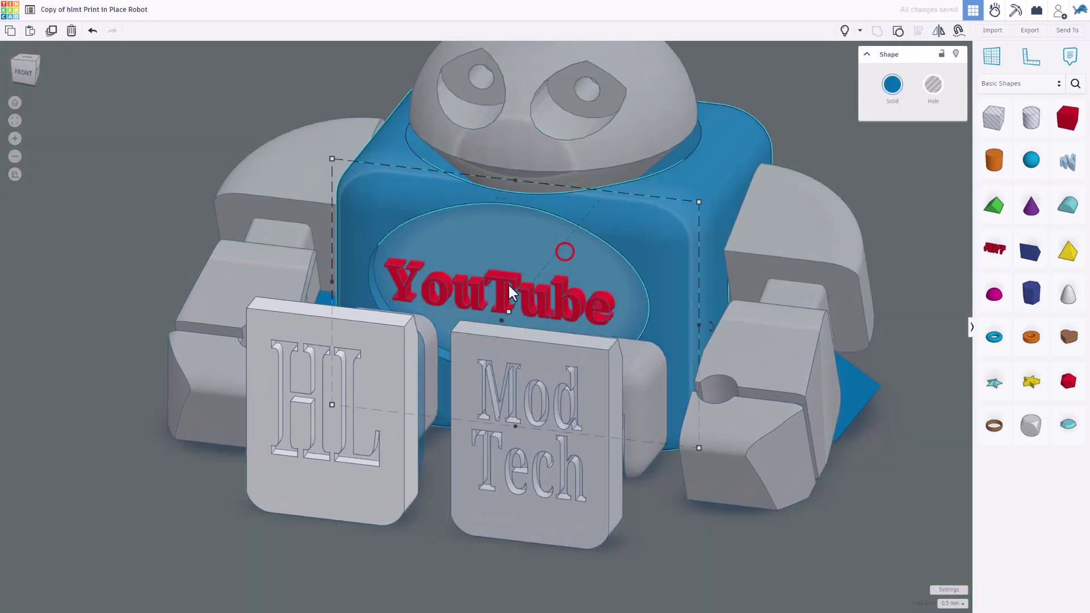
pyautogui.click(499, 291)
pyautogui.moveTo(499, 270); pyautogui.dragTo(499, 254)
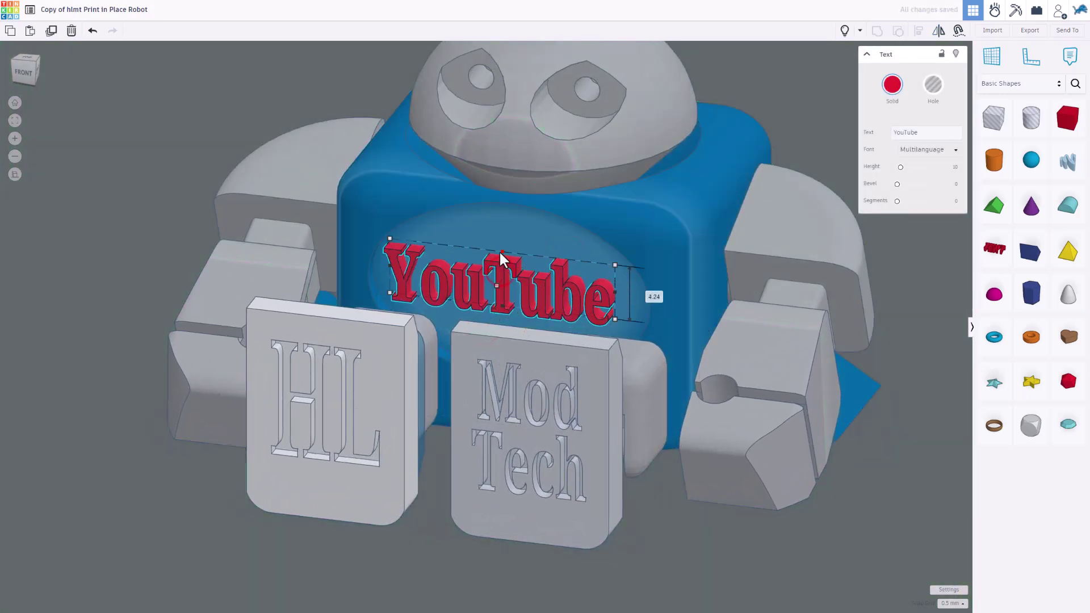
pyautogui.moveTo(499, 247); pyautogui.dragTo(581, 288, button='right')
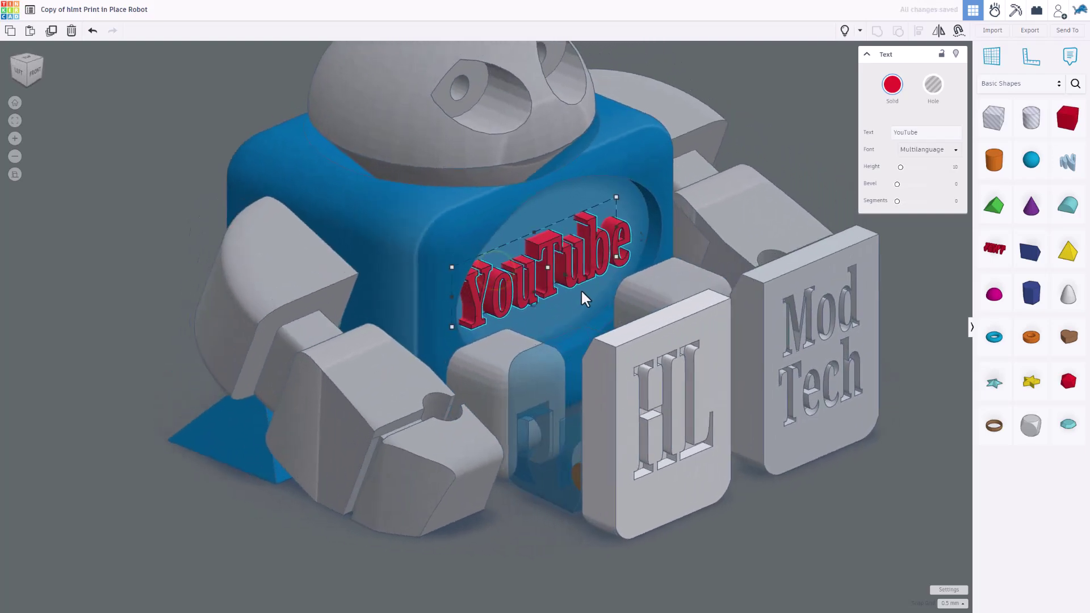
pyautogui.moveTo(542, 287); pyautogui.dragTo(535, 308)
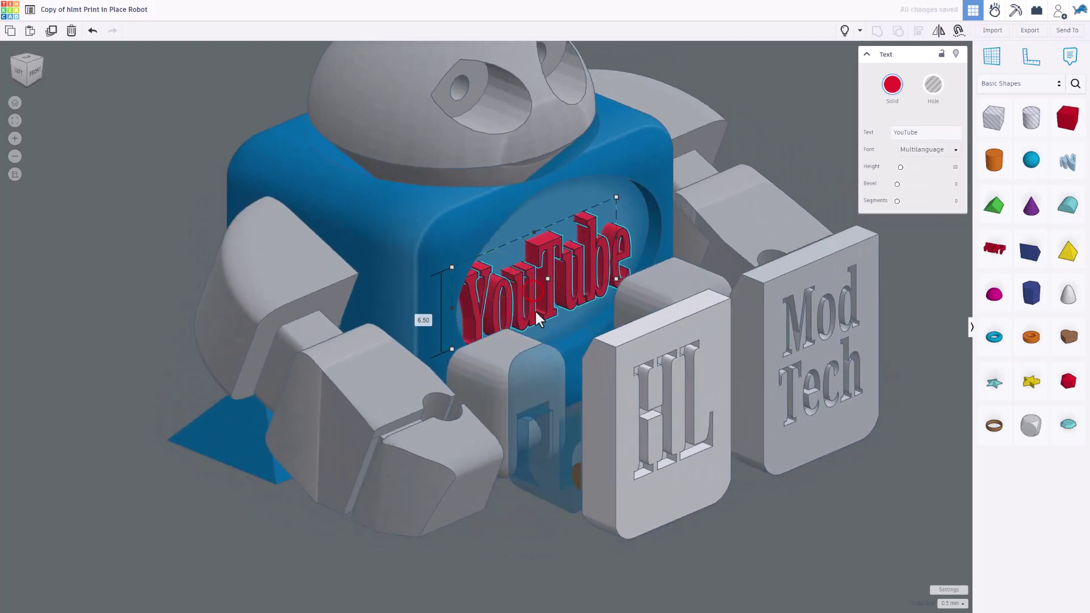
pyautogui.moveTo(616, 198); pyautogui.dragTo(647, 193)
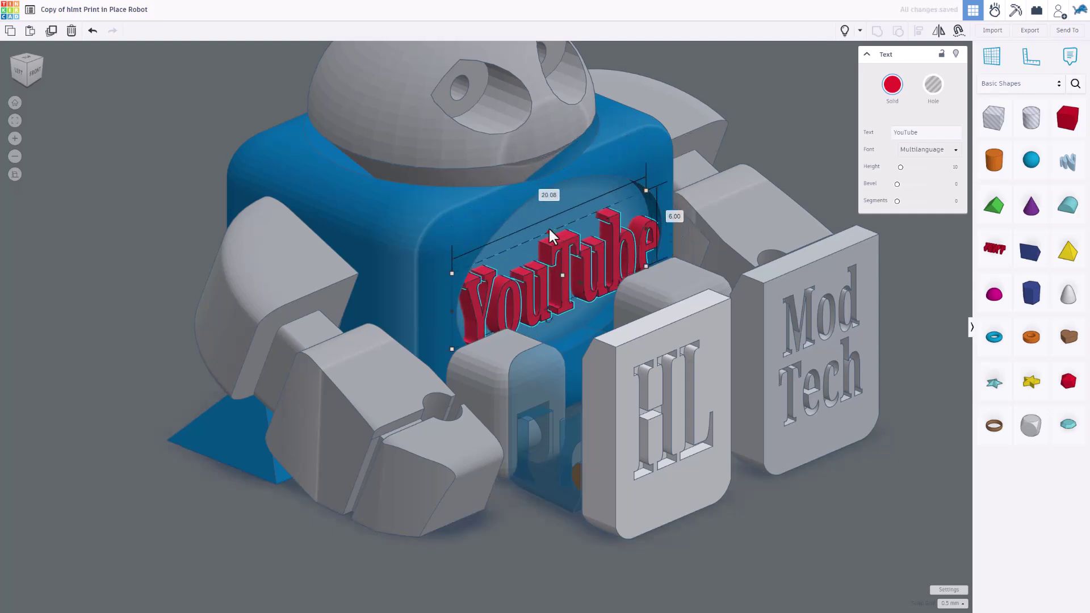
pyautogui.hotkey('ctrl', 'z')
# Stretch the YouTube text wider and thin it so it sinks into the blue body.
pyautogui.moveTo(531, 236); pyautogui.dragTo(627, 338, button='right')
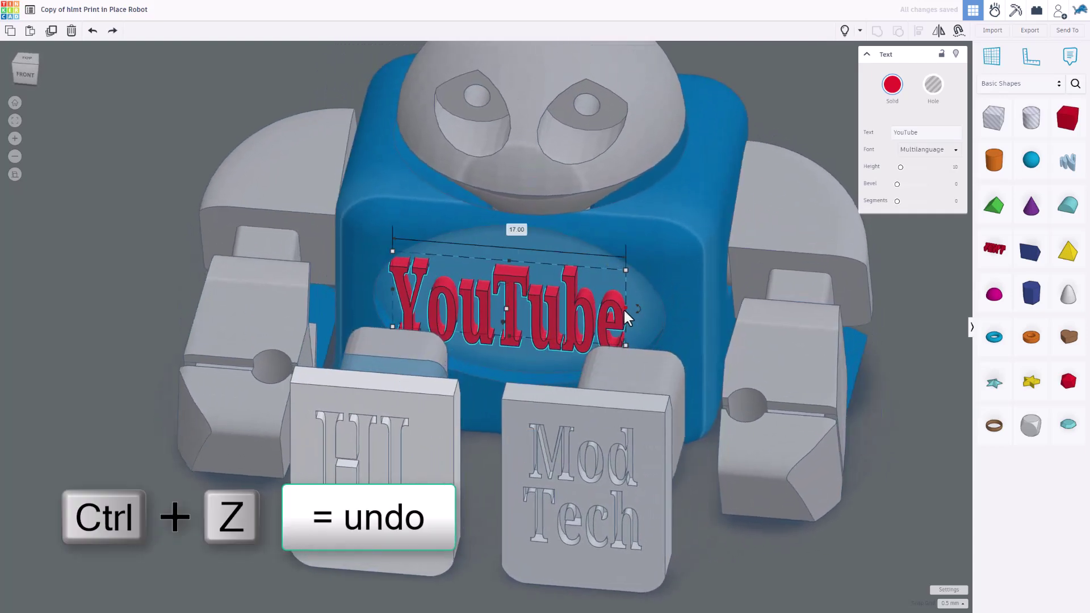
pyautogui.moveTo(626, 309); pyautogui.dragTo(647, 309)
pyautogui.moveTo(523, 293); pyautogui.dragTo(444, 256, button='right')
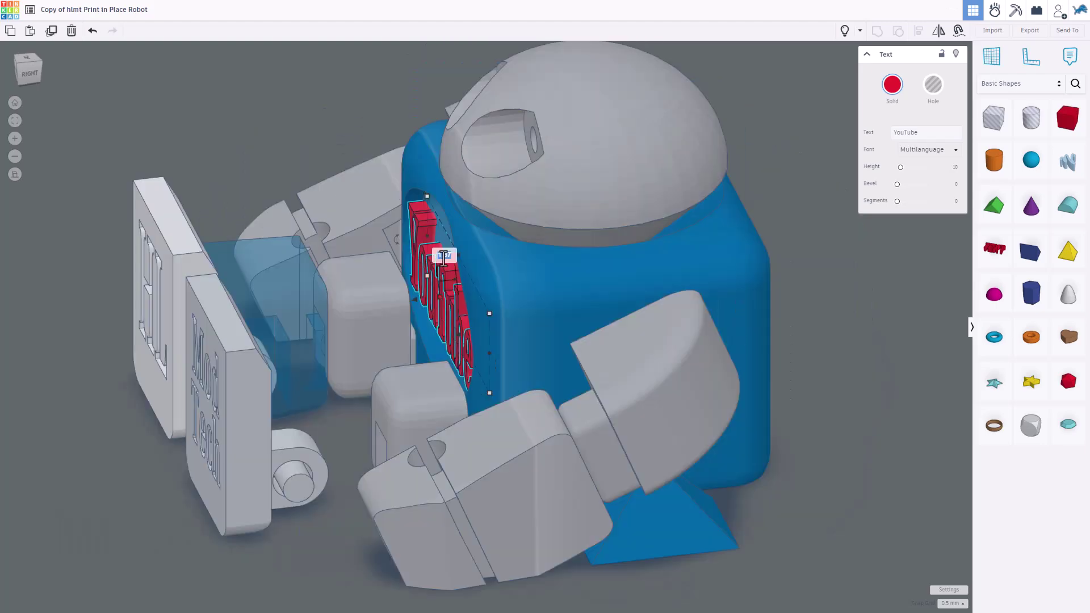
pyautogui.moveTo(443, 257); pyautogui.dragTo(444, 257)
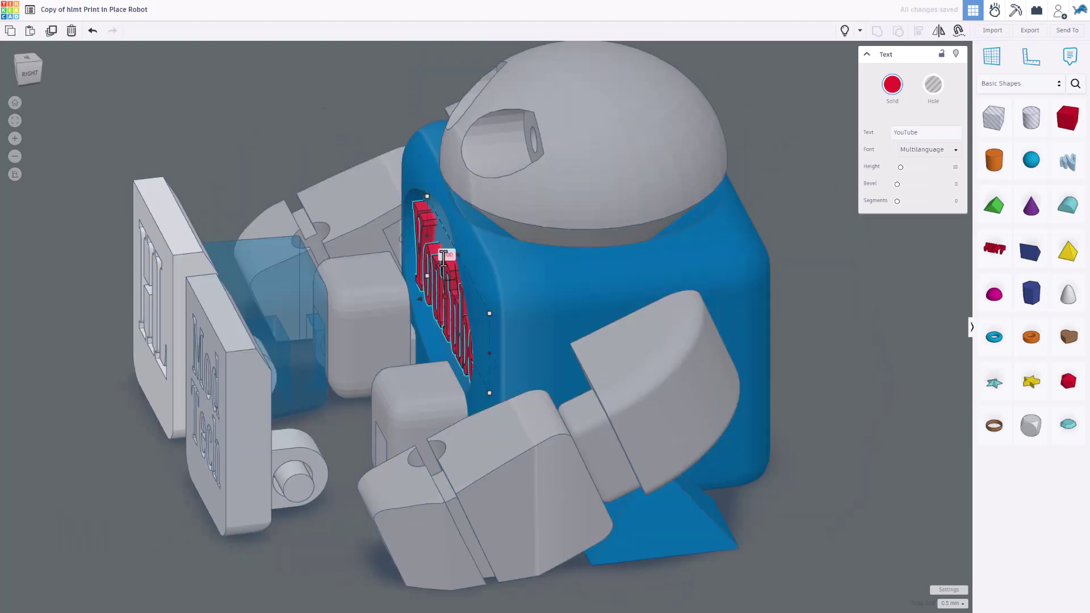
pyautogui.moveTo(444, 257); pyautogui.dragTo(642, 216, button='right')
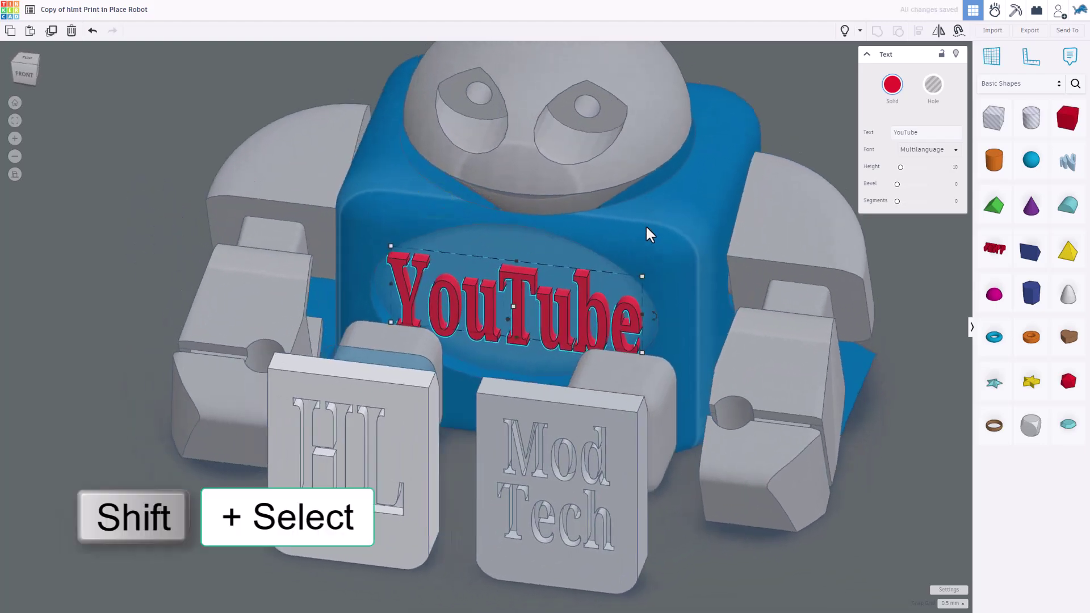
# Centre the YouTube text on the blue body along both axes.
pyautogui.keyDown('shift'); pyautogui.click(662, 234); pyautogui.keyUp('shift')
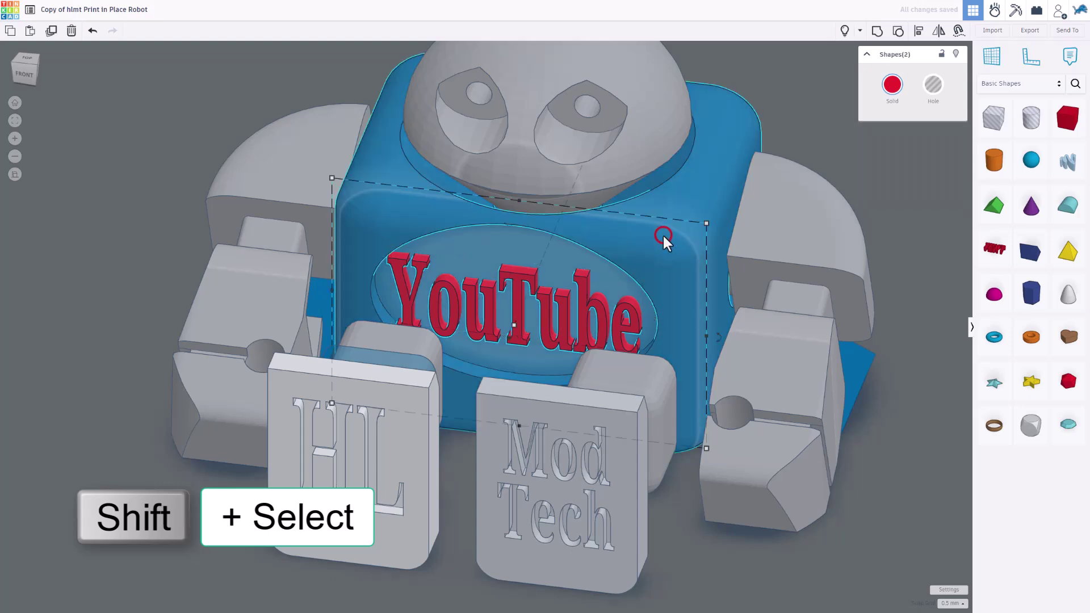
pyautogui.click(921, 31)
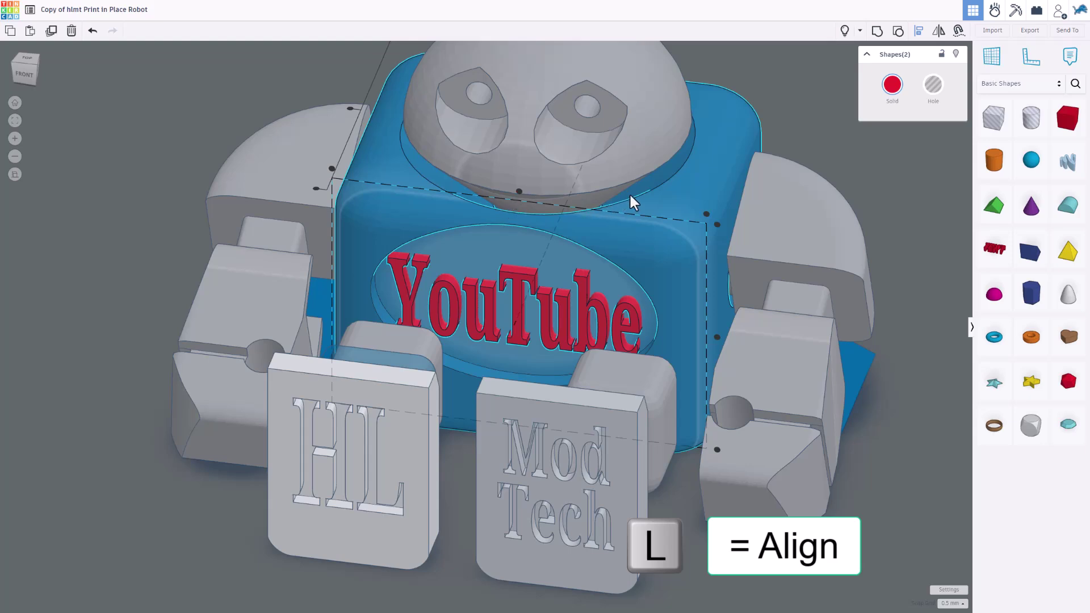
pyautogui.click(519, 192)
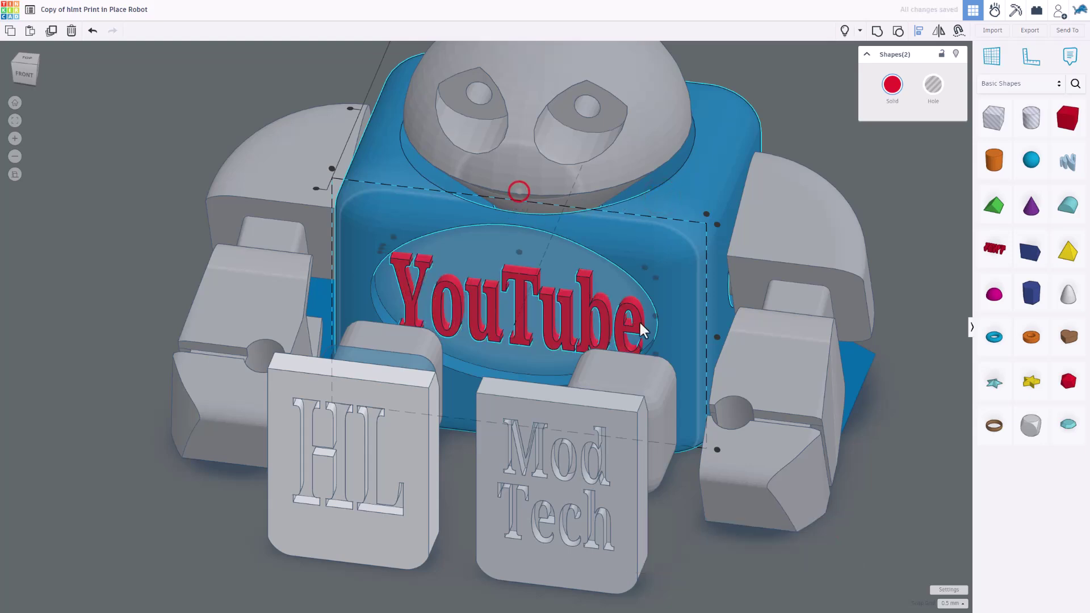
pyautogui.click(716, 339)
pyautogui.click(826, 138)
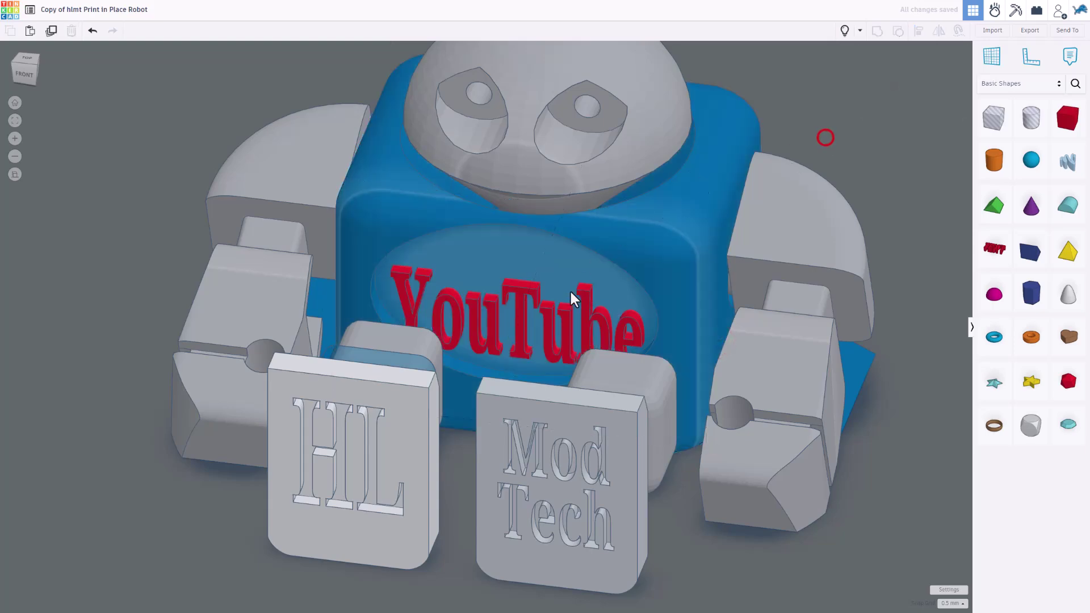
# In the front view, nudge the YouTube text one step higher.
pyautogui.click(23, 74)
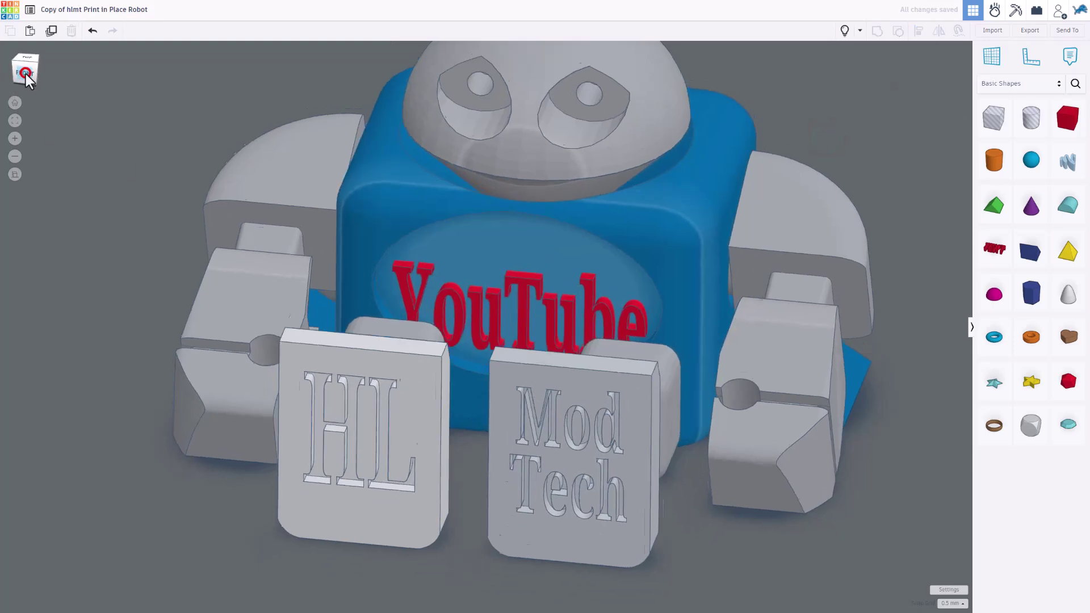
pyautogui.click(529, 251)
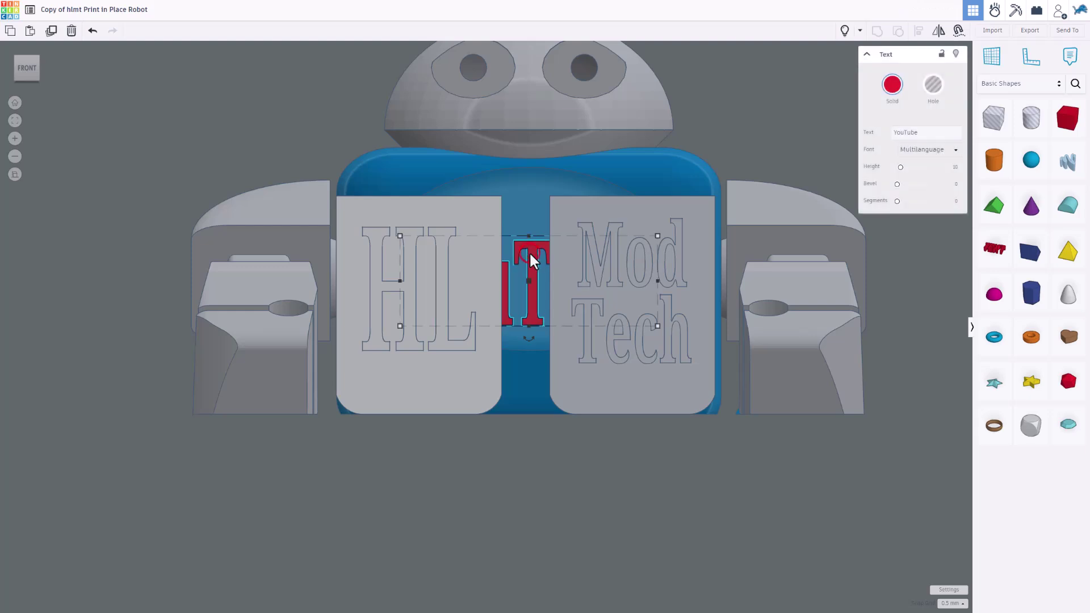
pyautogui.press('Up')
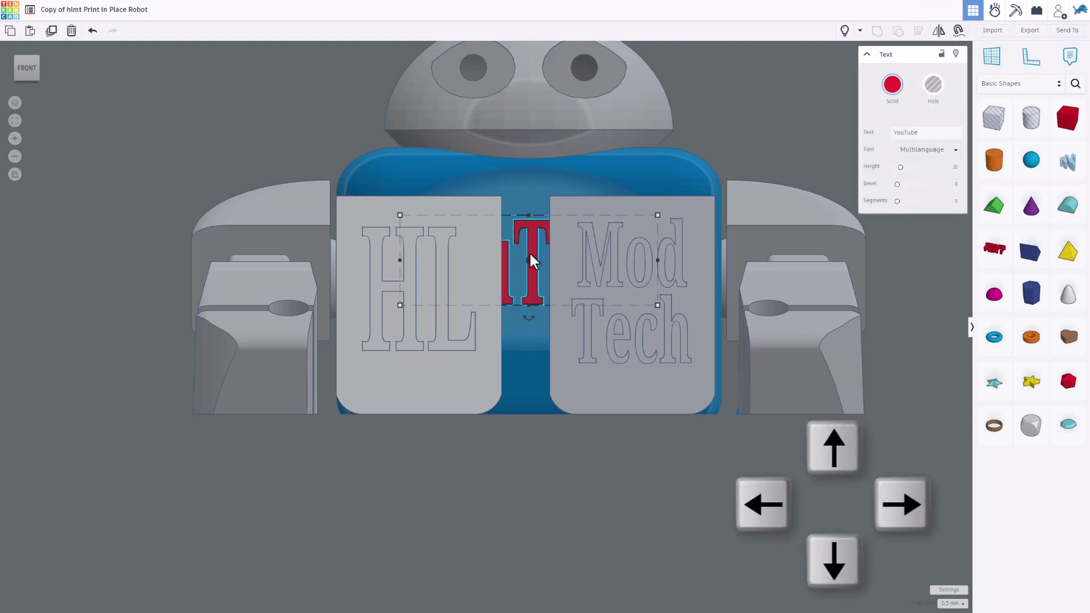
# Switch to perspective view and show all the hidden robot parts.
pyautogui.click(13, 175)
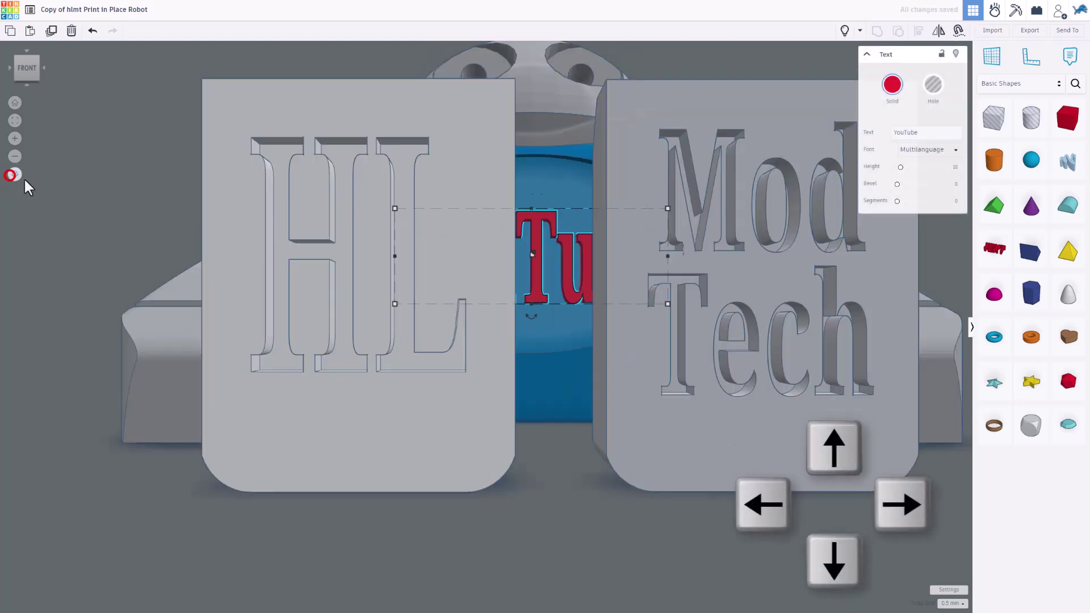
pyautogui.scroll(-3, 542, 227)
pyautogui.scroll(2, 548, 234)
pyautogui.moveTo(551, 227); pyautogui.dragTo(425, 307, button='right')
pyautogui.click(844, 31)
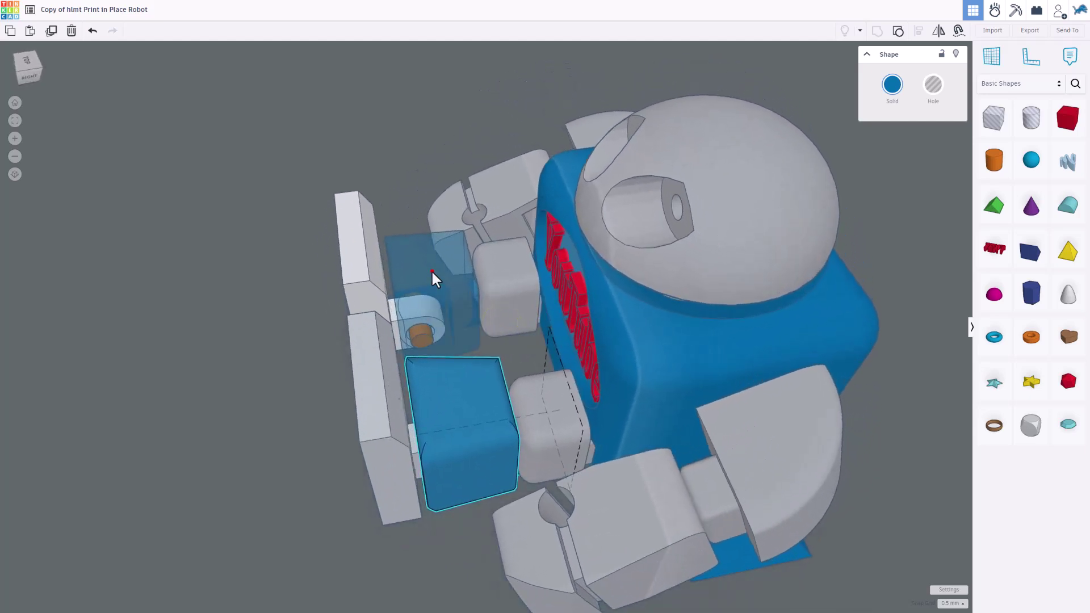
# Recolour the YouTube lettering from red to light grey.
pyautogui.moveTo(431, 271); pyautogui.dragTo(412, 271)
pyautogui.moveTo(413, 272); pyautogui.dragTo(568, 205, button='right')
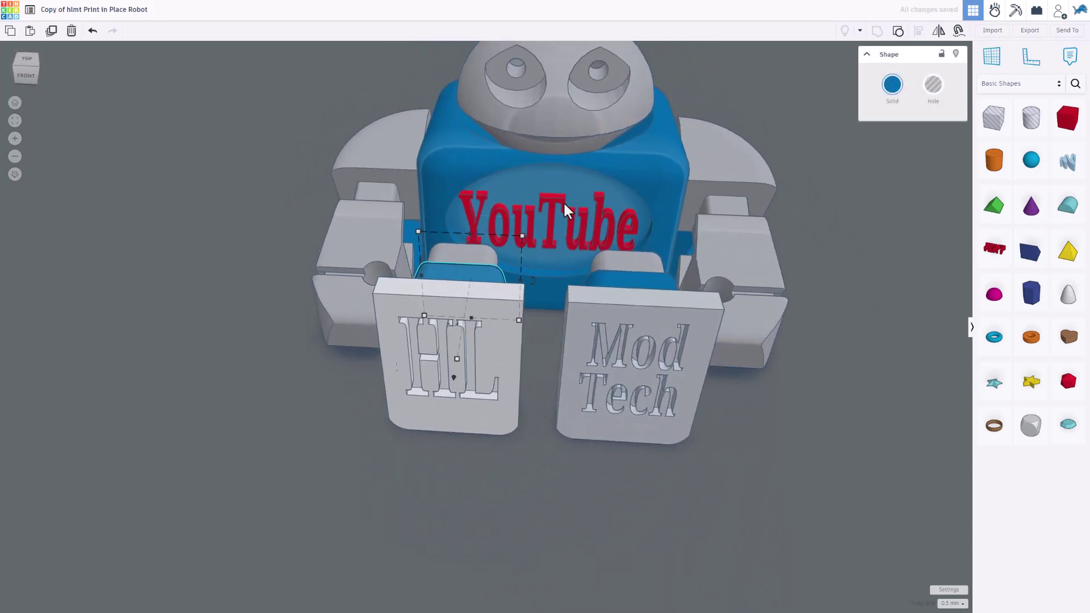
pyautogui.click(564, 205)
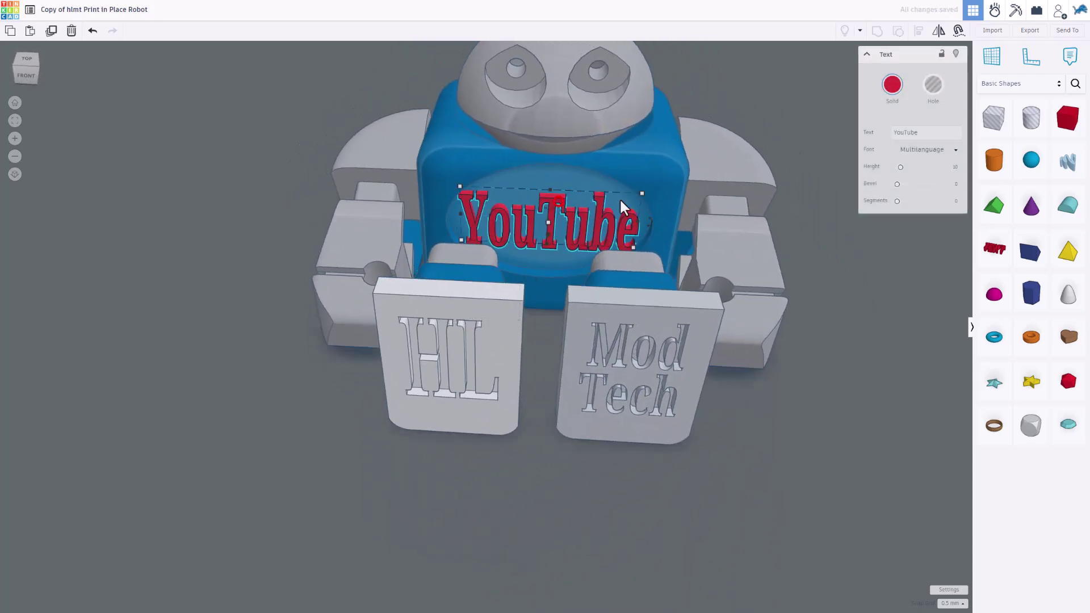
pyautogui.click(881, 90)
pyautogui.click(970, 193)
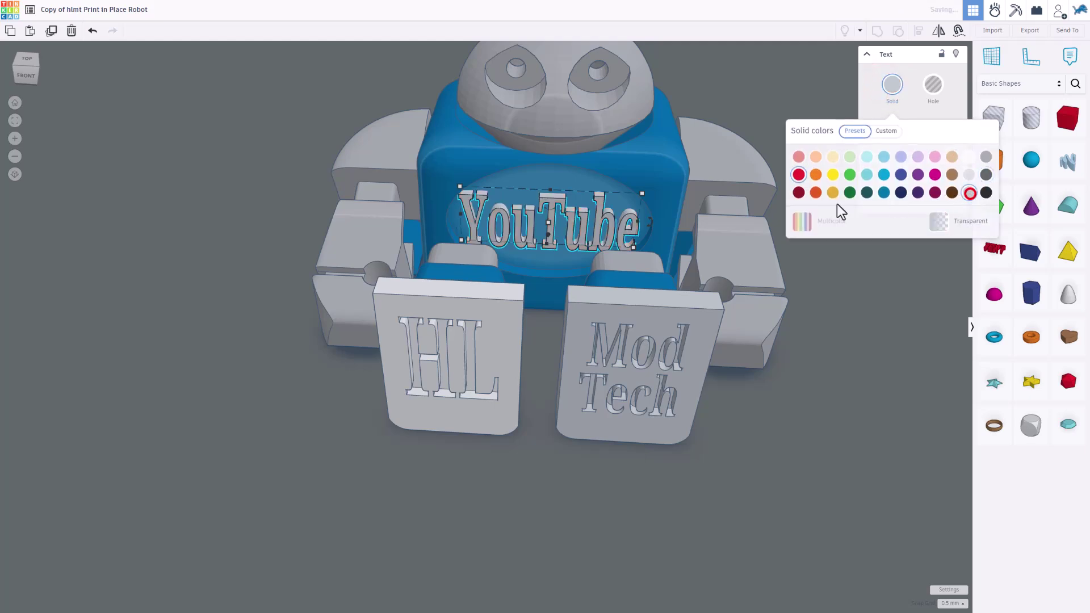
pyautogui.click(731, 109)
pyautogui.moveTo(731, 109); pyautogui.dragTo(714, 191, button='right')
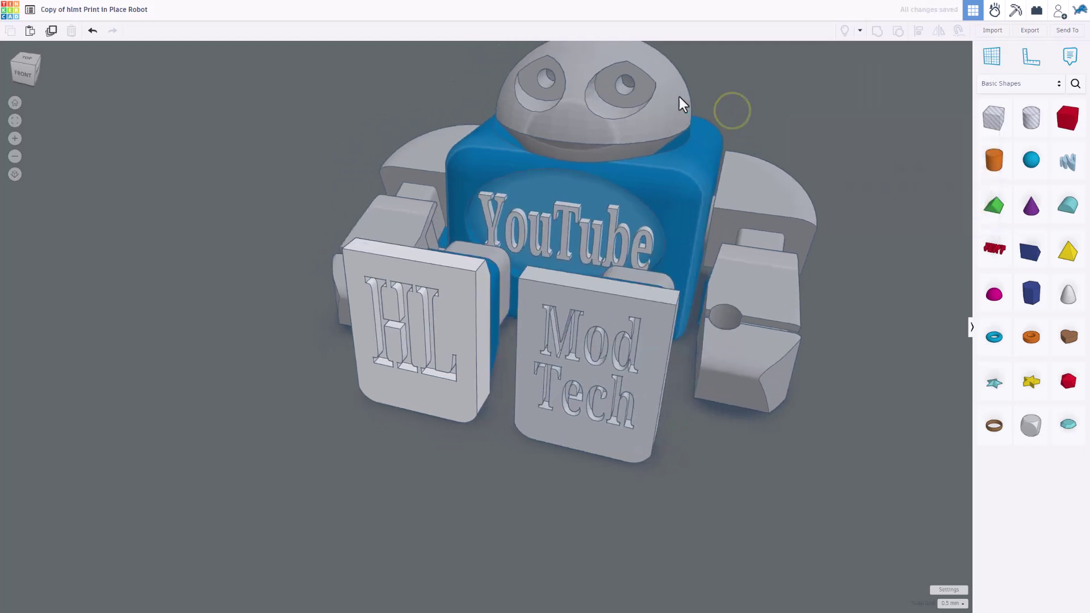
# Turn to the robot's back and select the blue body with the BUILT 4 THIS lettering.
pyautogui.moveTo(808, 411); pyautogui.dragTo(445, 385, button='right')
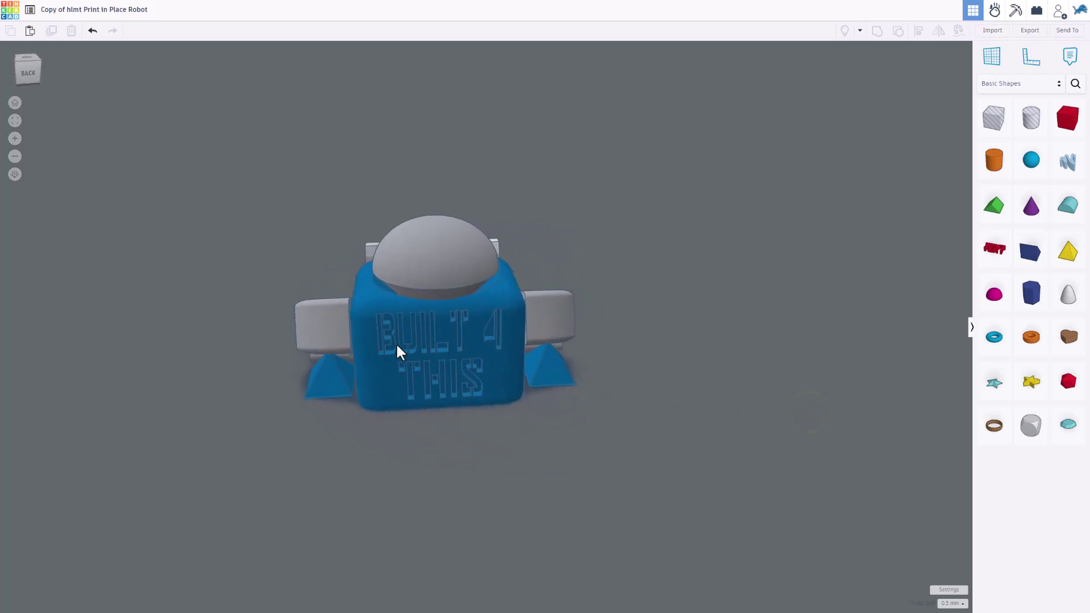
pyautogui.moveTo(390, 359); pyautogui.dragTo(385, 374, button='right')
pyautogui.click(386, 371)
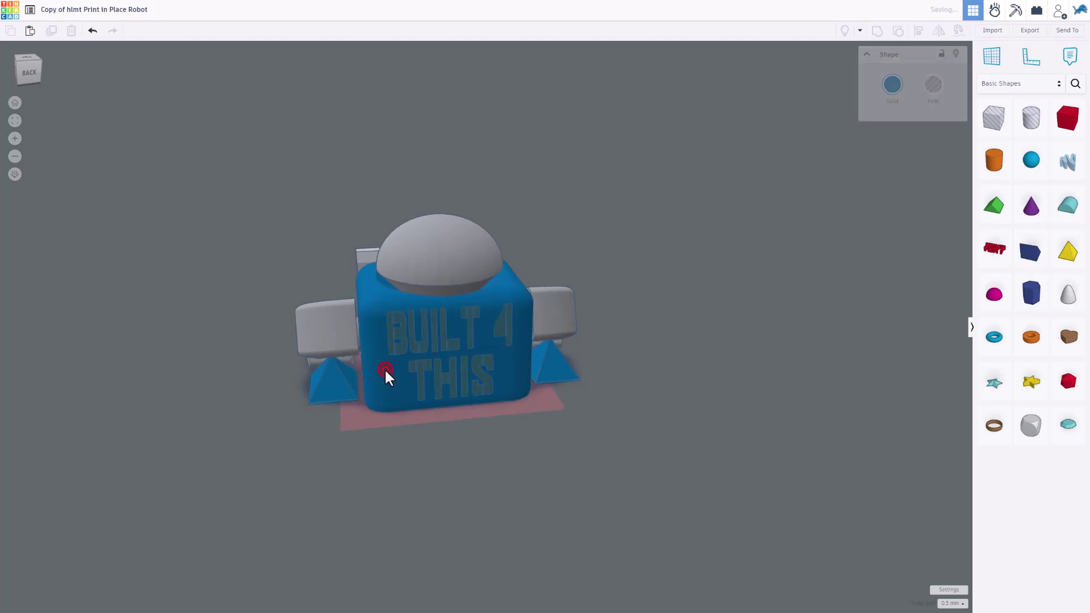
# Change the top text line from BUILT 4 to 'Lets Get'.
pyautogui.click(413, 348)
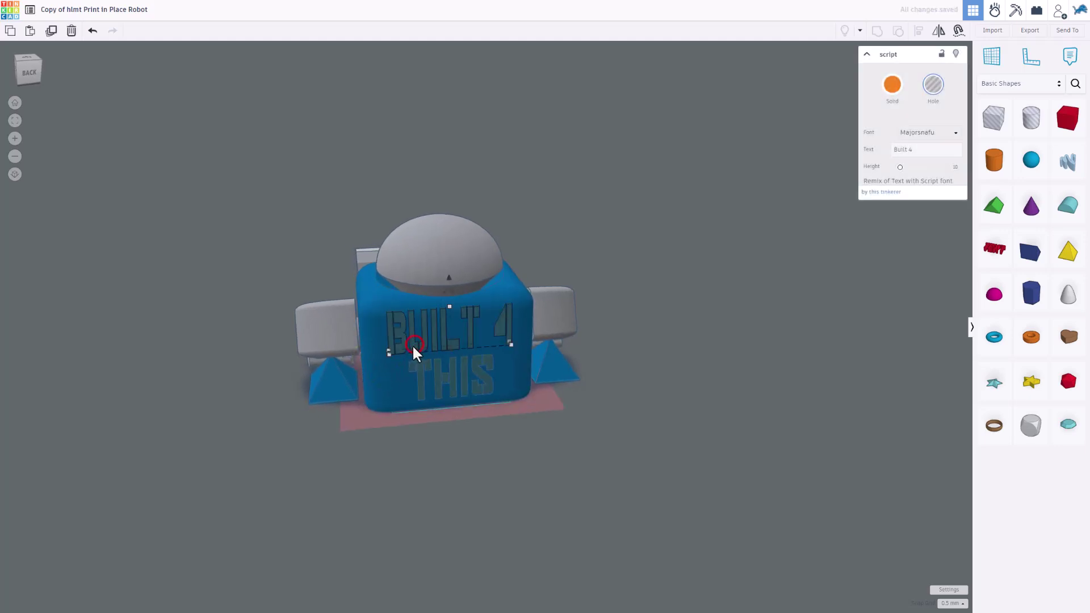
pyautogui.click(919, 148)
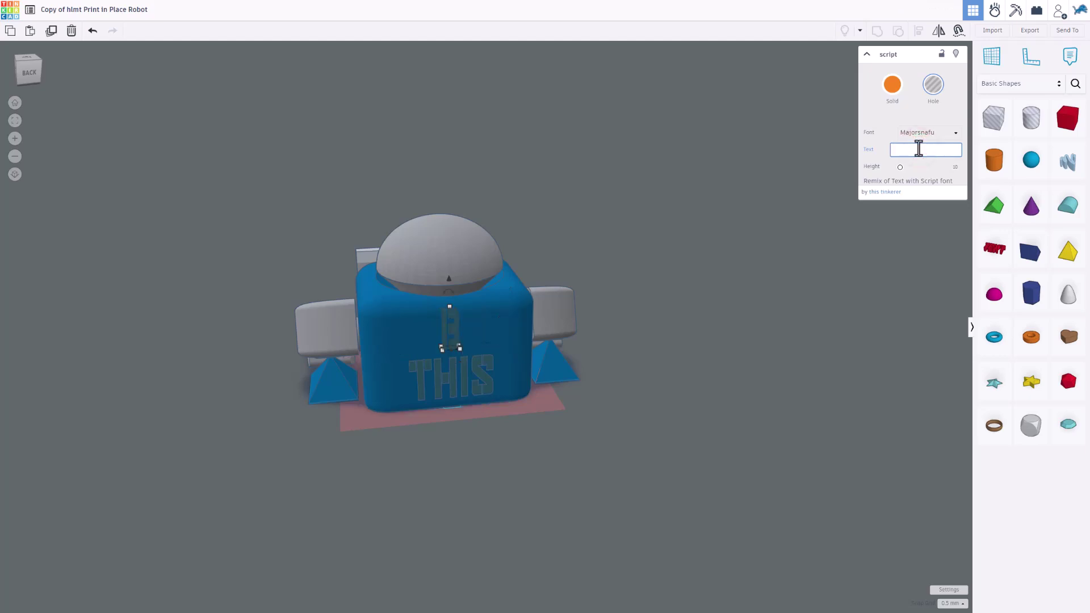
pyautogui.write('Lets Get')
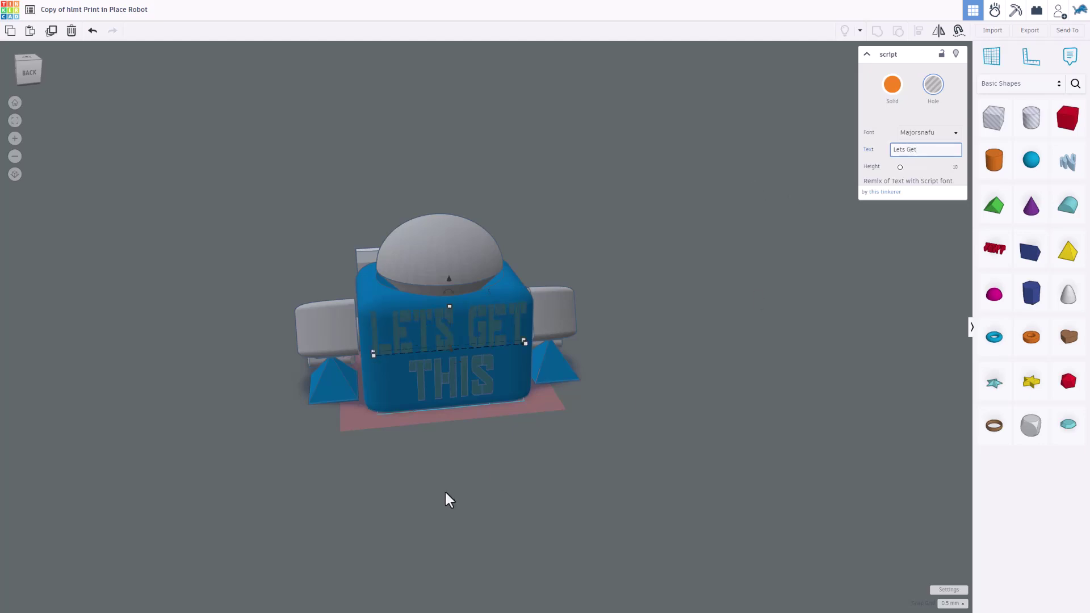
# Replace THIS with CRACKIN on the second line and fit the view to it.
pyautogui.click(478, 372)
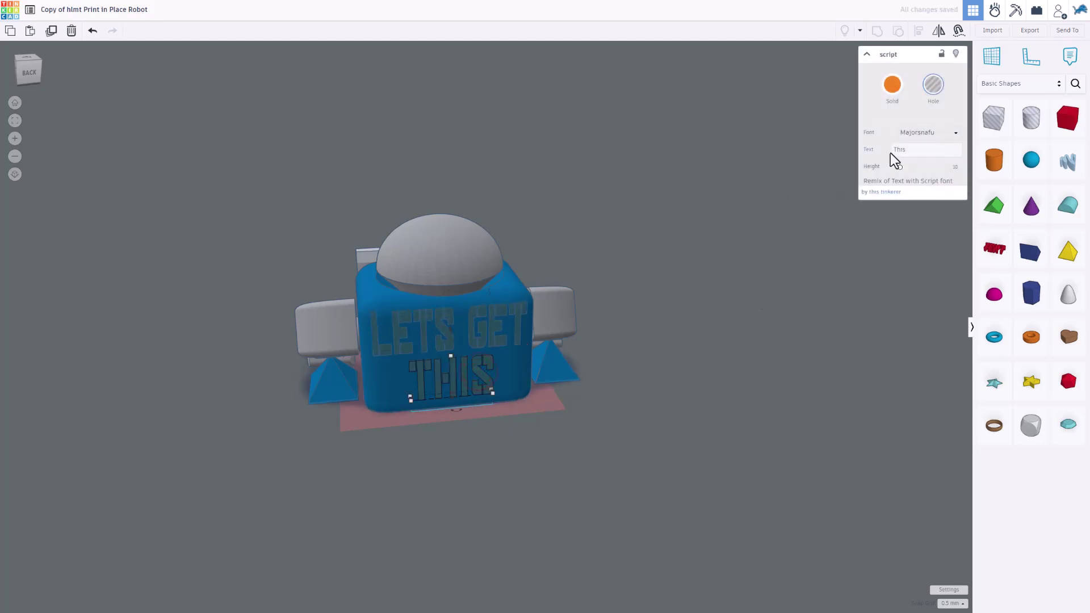
pyautogui.press('BackSpace')
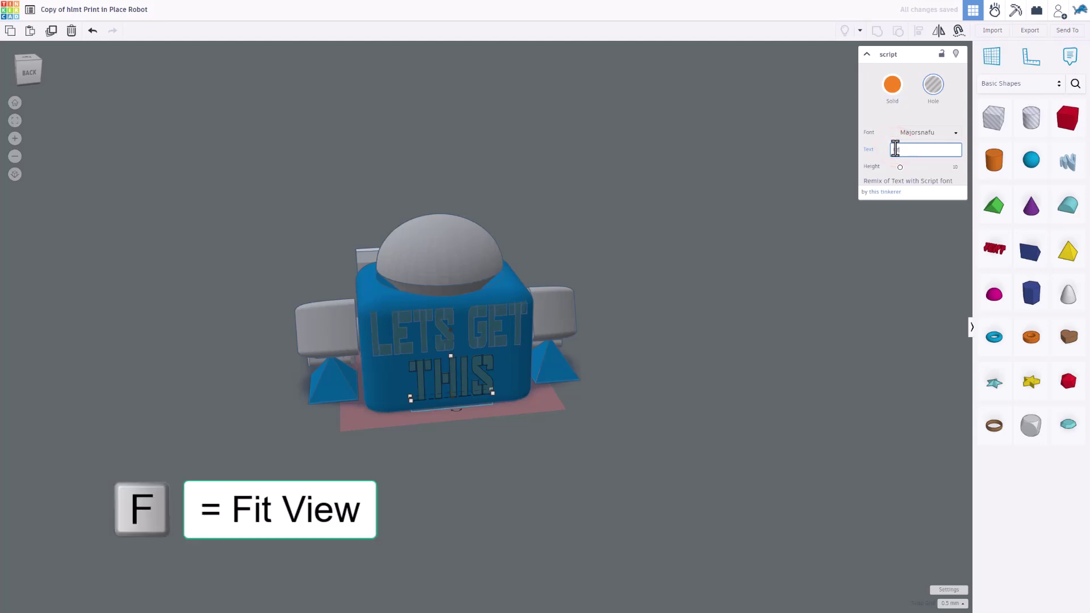
pyautogui.click(506, 385)
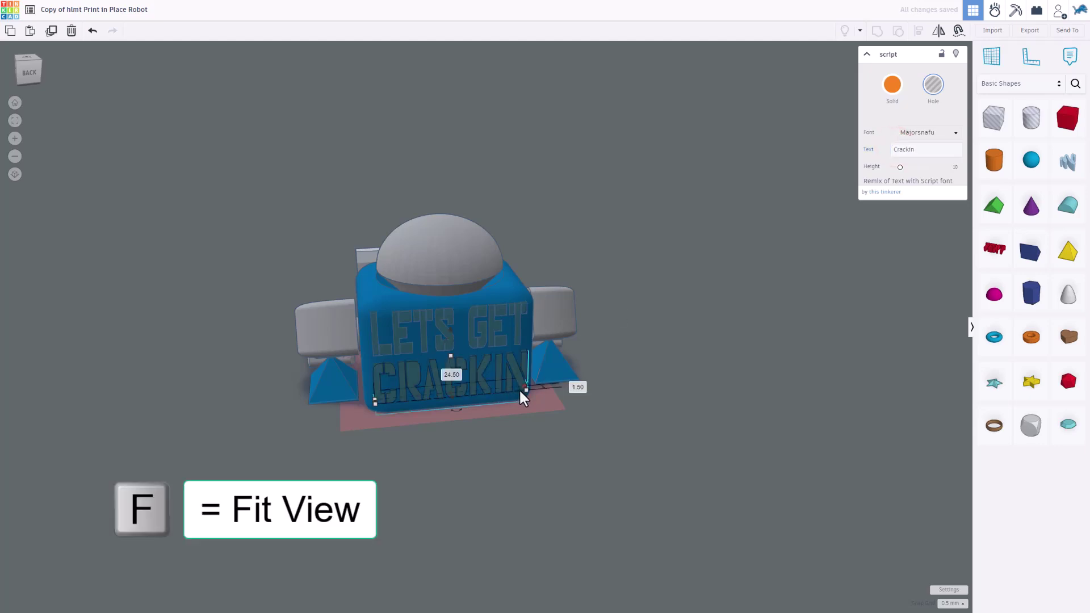
pyautogui.press('f')
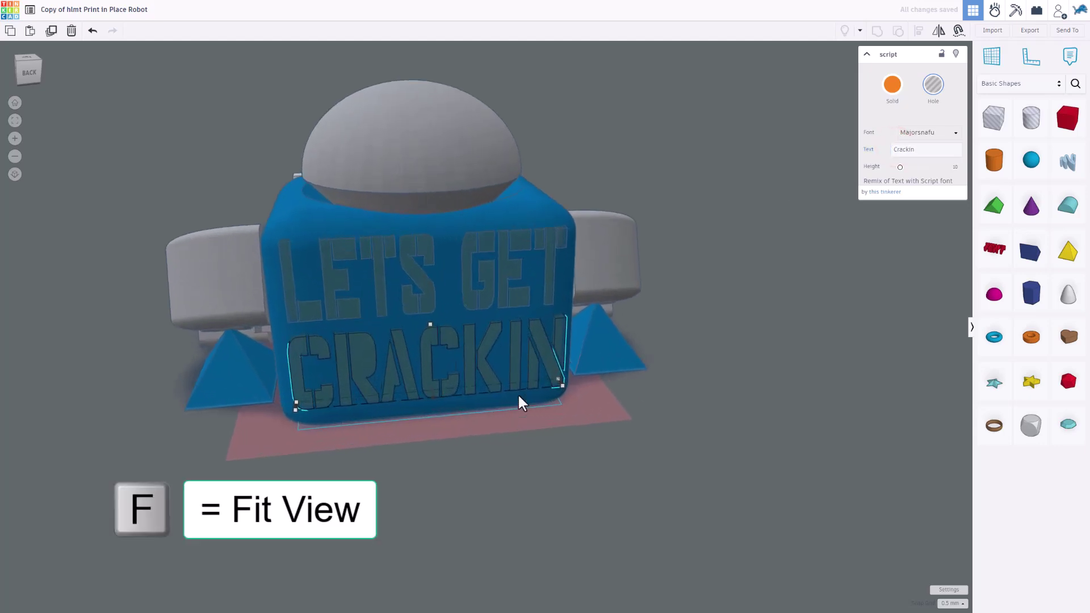
pyautogui.moveTo(698, 374)
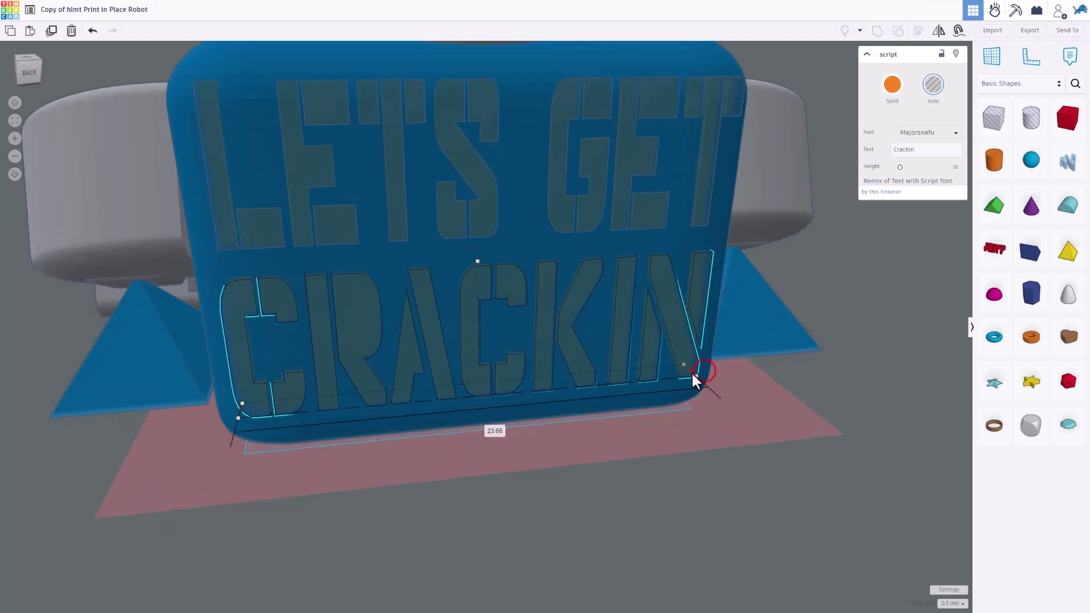
pyautogui.scroll(-3, 344, 345)
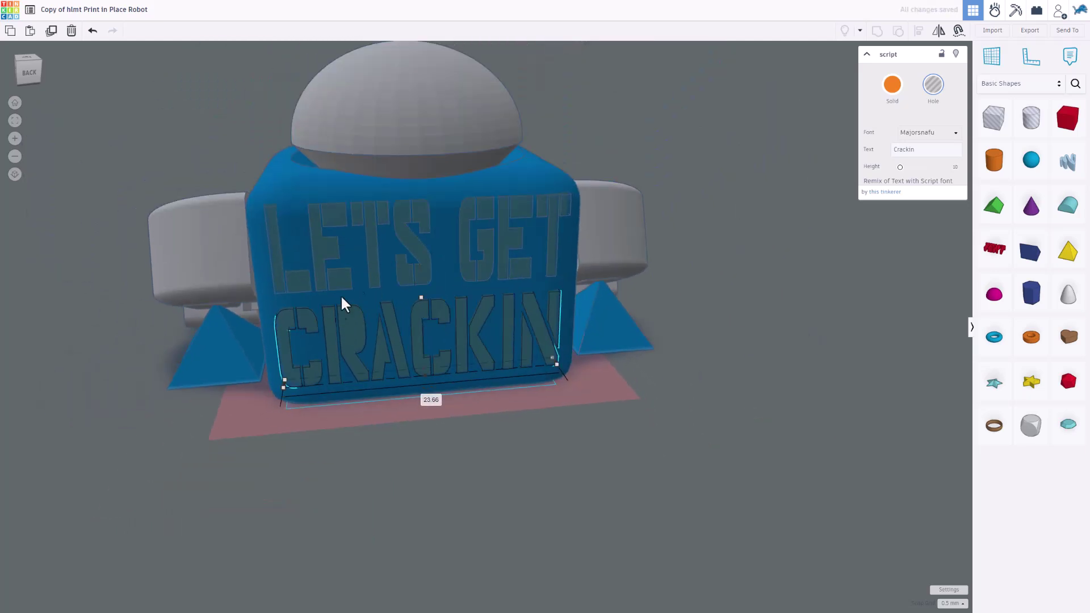
# Align the LETS GET and CRACKIN lines and the body centred in both directions.
pyautogui.keyDown('shift'); pyautogui.click(373, 251); pyautogui.keyUp('shift')
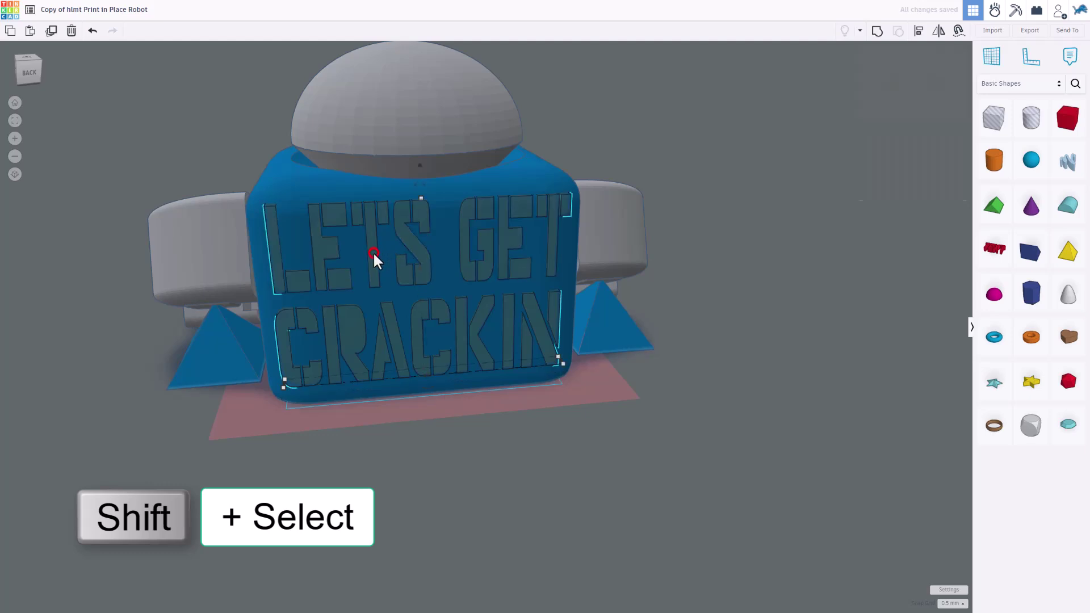
pyautogui.keyDown('shift'); pyautogui.click(445, 219); pyautogui.keyUp('shift')
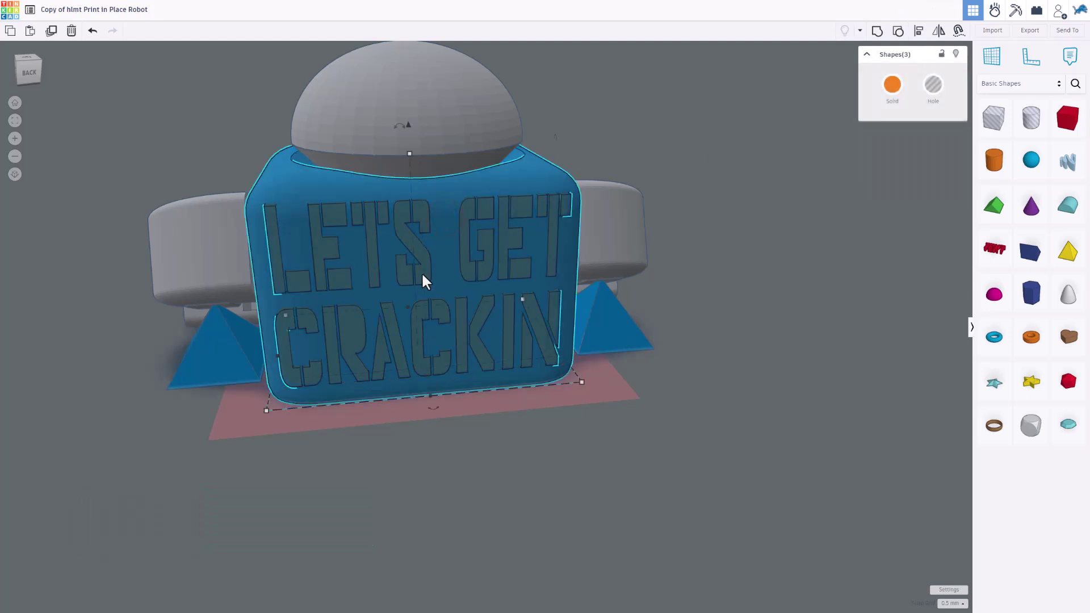
pyautogui.press('l')
pyautogui.click(919, 31)
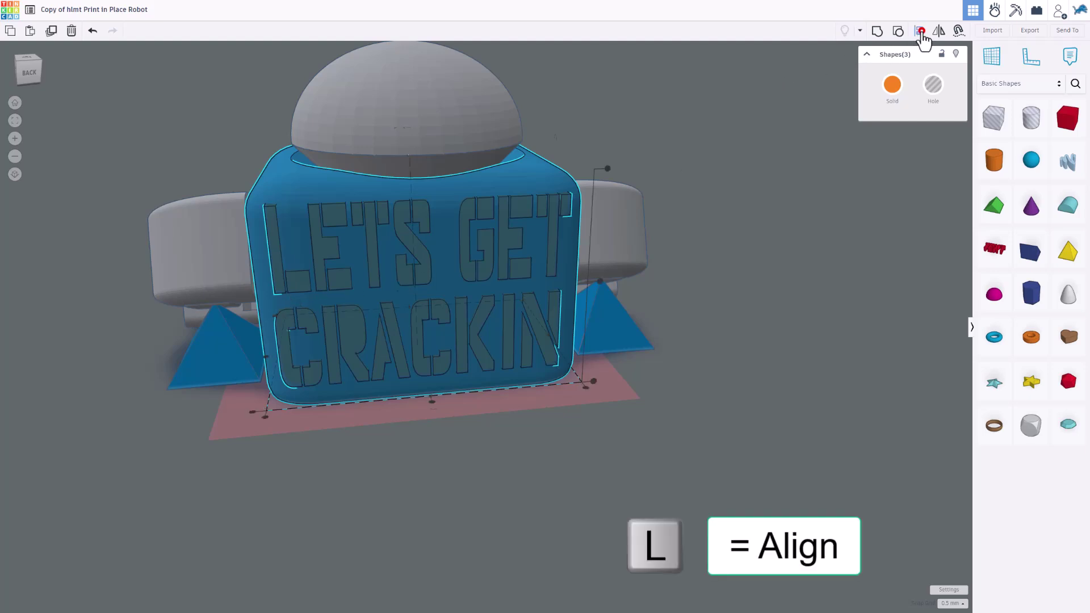
pyautogui.click(448, 222)
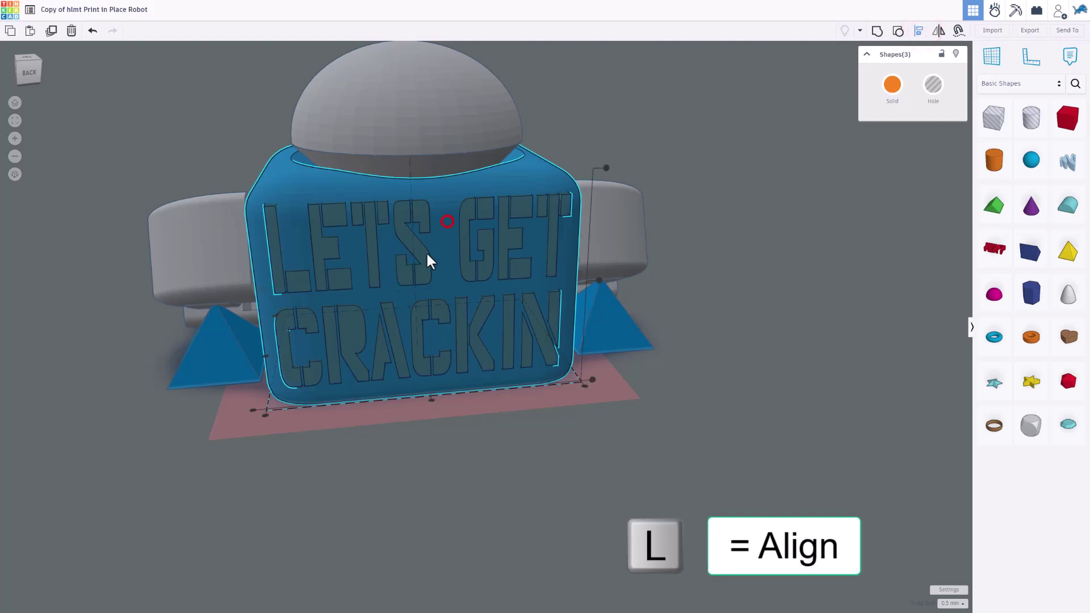
pyautogui.click(429, 399)
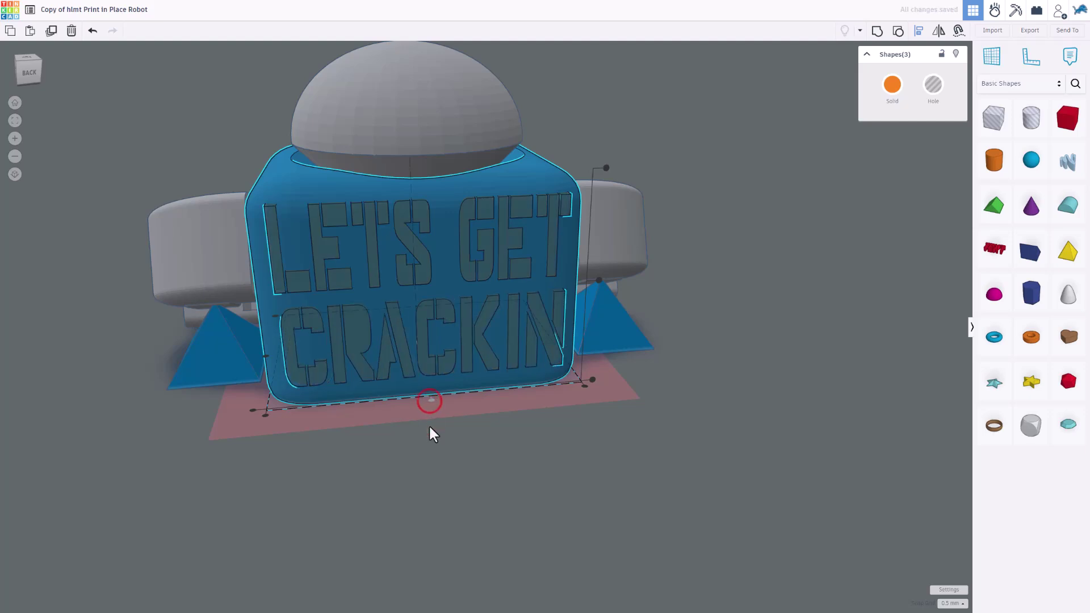
pyautogui.click(427, 461)
pyautogui.moveTo(550, 469); pyautogui.dragTo(497, 451, button='right')
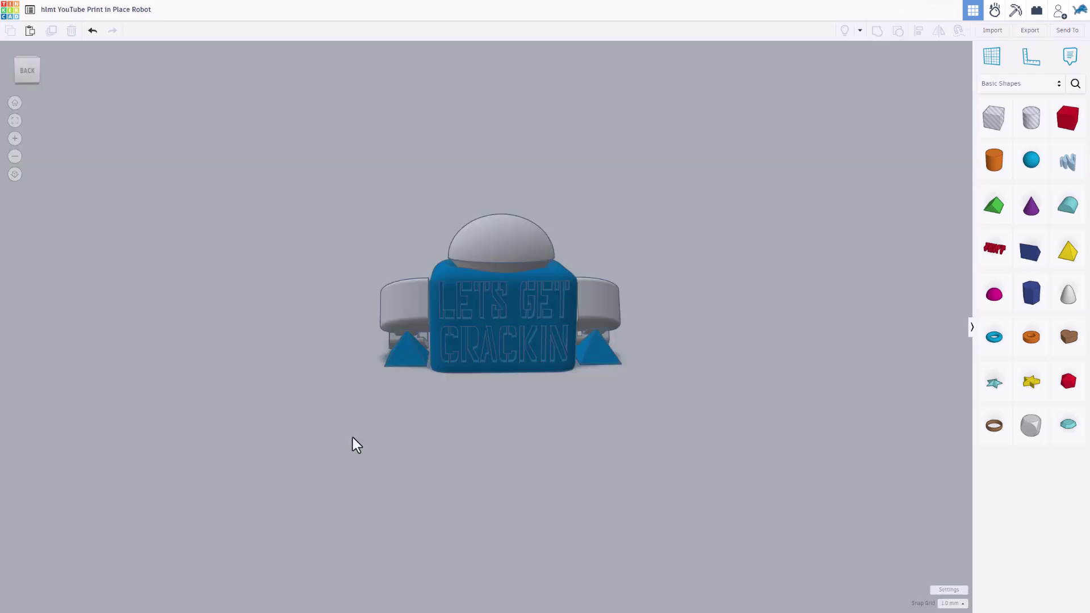
pyautogui.moveTo(323, 436); pyautogui.dragTo(414, 468, button='right')
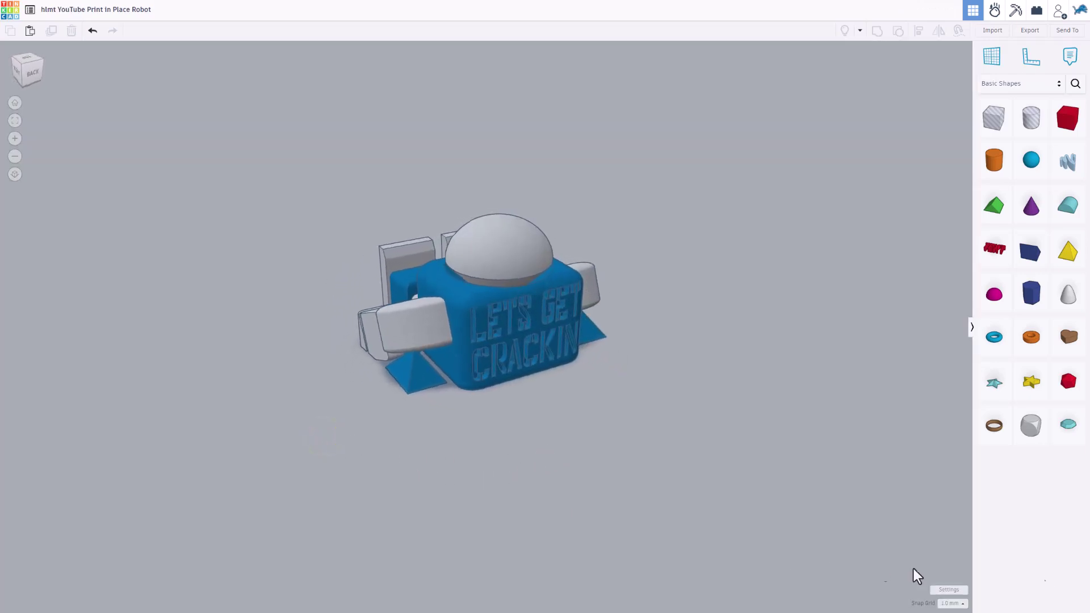
# Set the workspace background to white and enable Show grid.
pyautogui.click(949, 592)
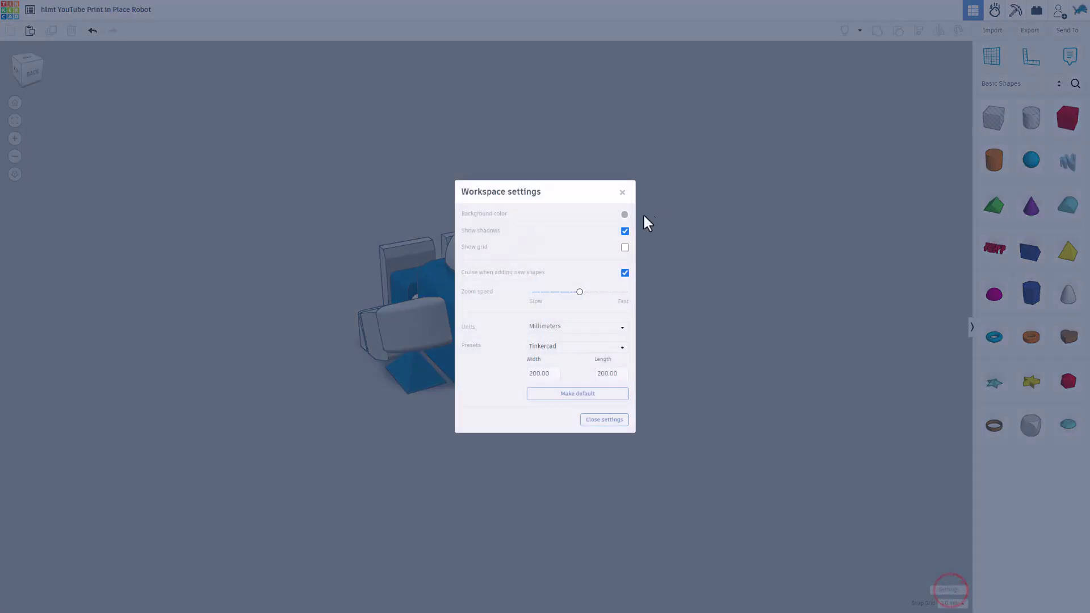
pyautogui.click(625, 215)
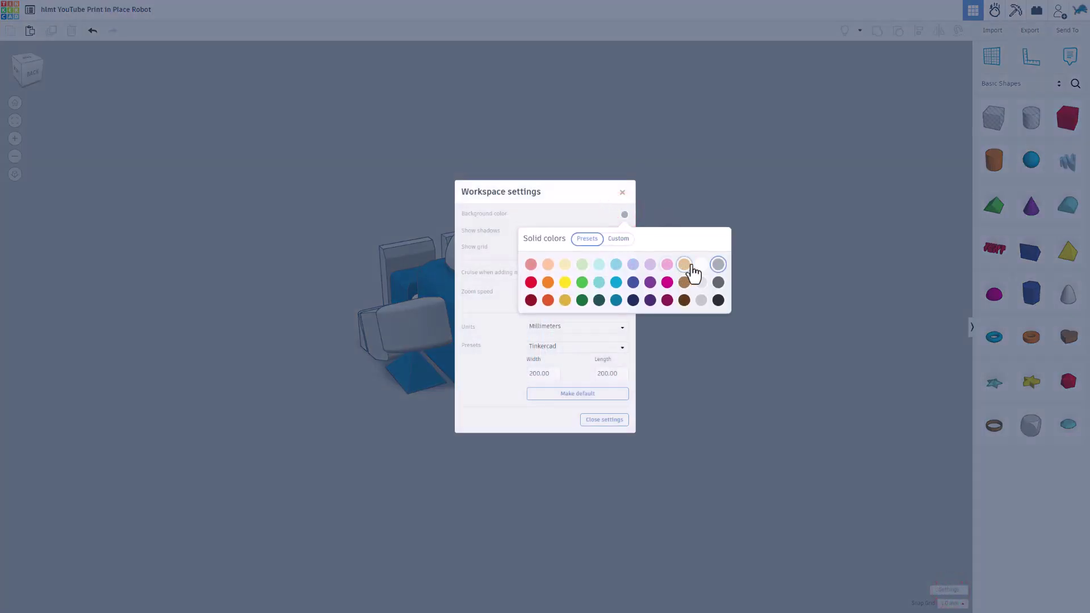
pyautogui.click(559, 210)
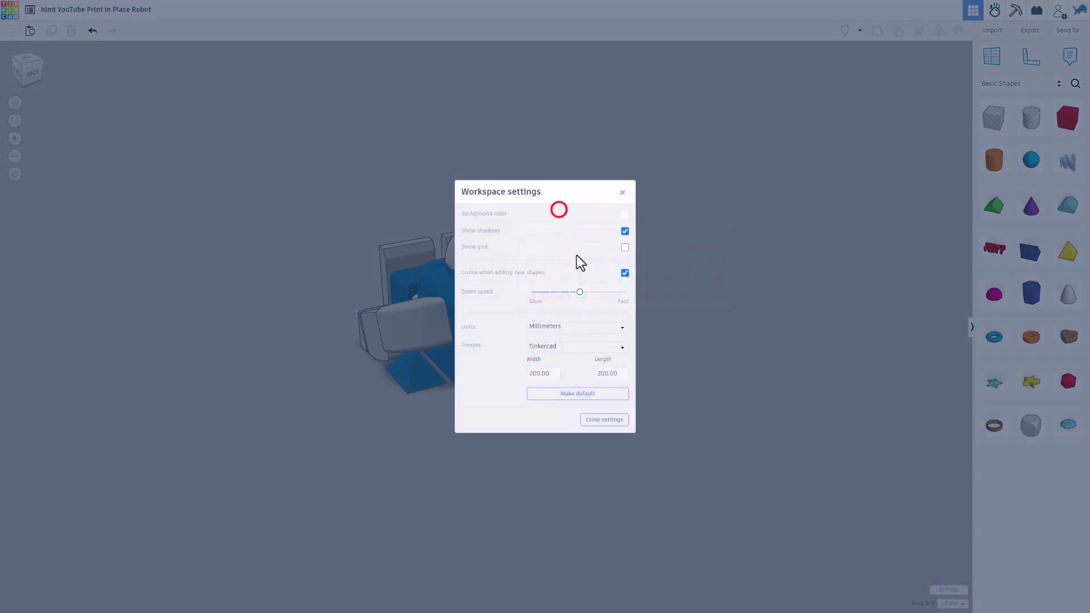
pyautogui.click(624, 247)
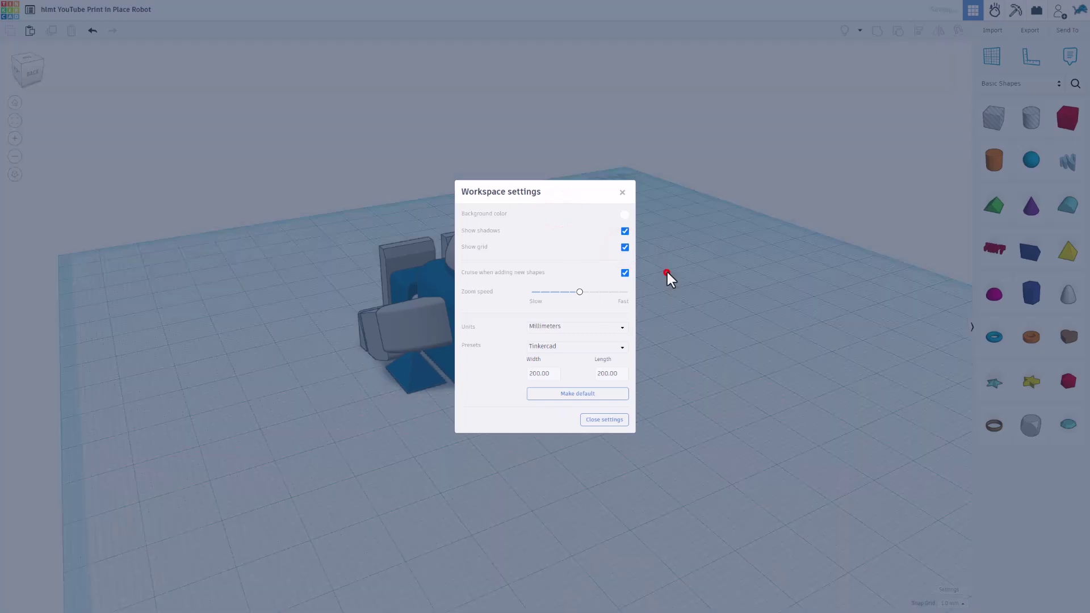
pyautogui.click(666, 272)
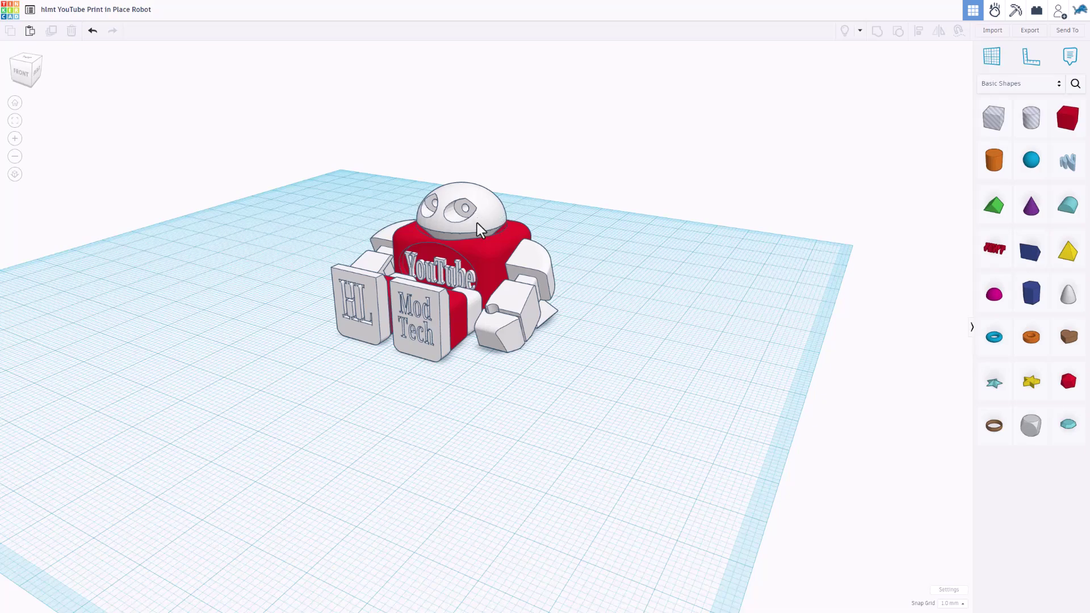
# Place a new box on the workplane beside the robot.
pyautogui.moveTo(594, 293); pyautogui.dragTo(63, 353, button='right')
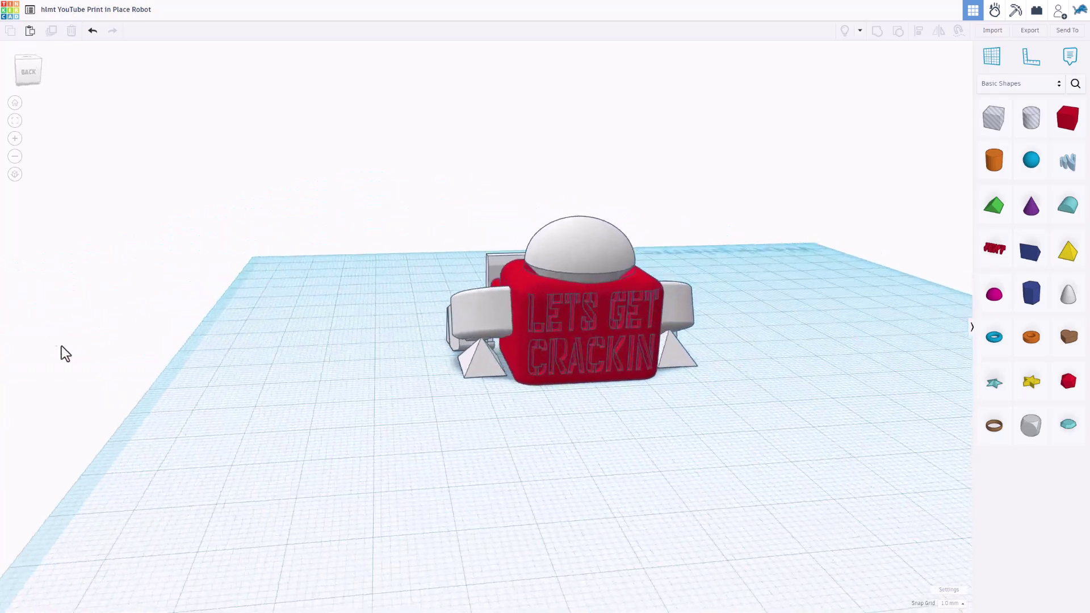
pyautogui.scroll(2, 645, 512)
pyautogui.scroll(2, 679, 523)
pyautogui.scroll(-1, 680, 511)
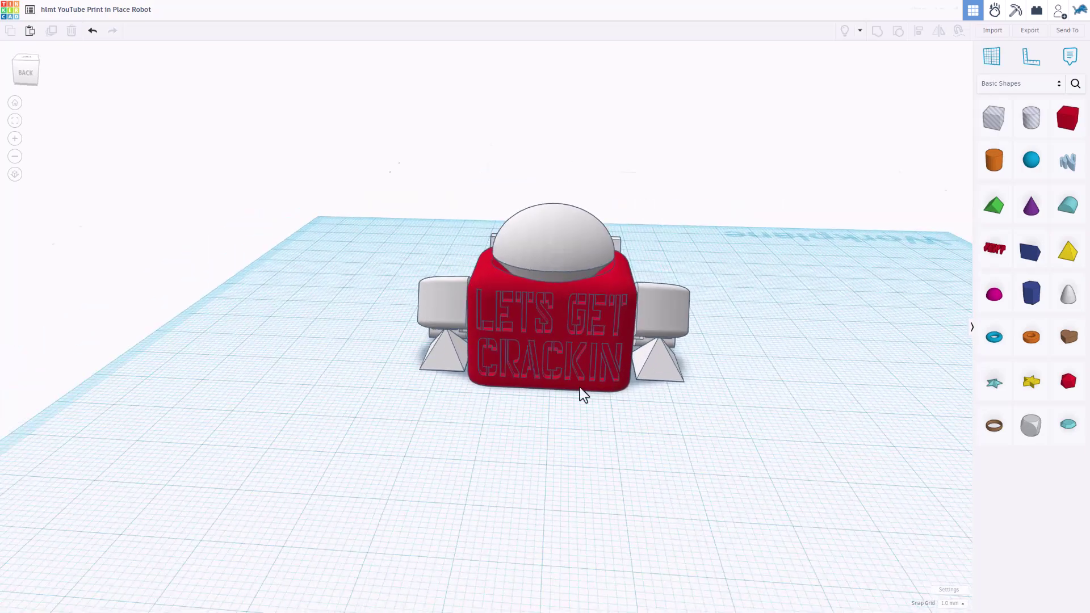
pyautogui.scroll(4, 653, 395)
pyautogui.moveTo(653, 395); pyautogui.dragTo(920, 125, button='right')
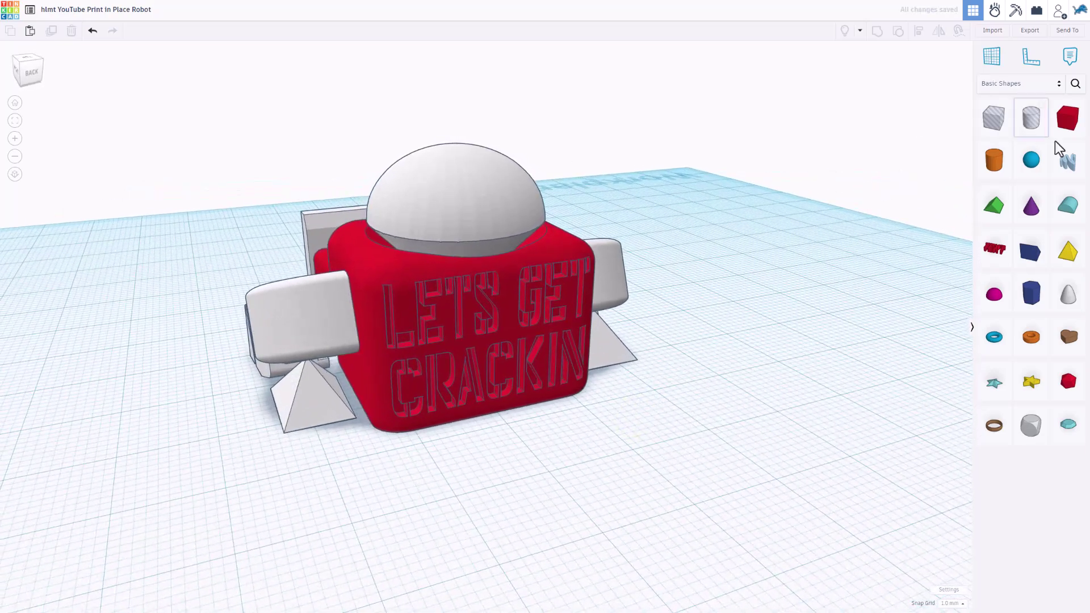
pyautogui.keyDown('shift'); pyautogui.moveTo(1066, 121); pyautogui.dragTo(725, 381); pyautogui.keyUp('shift')
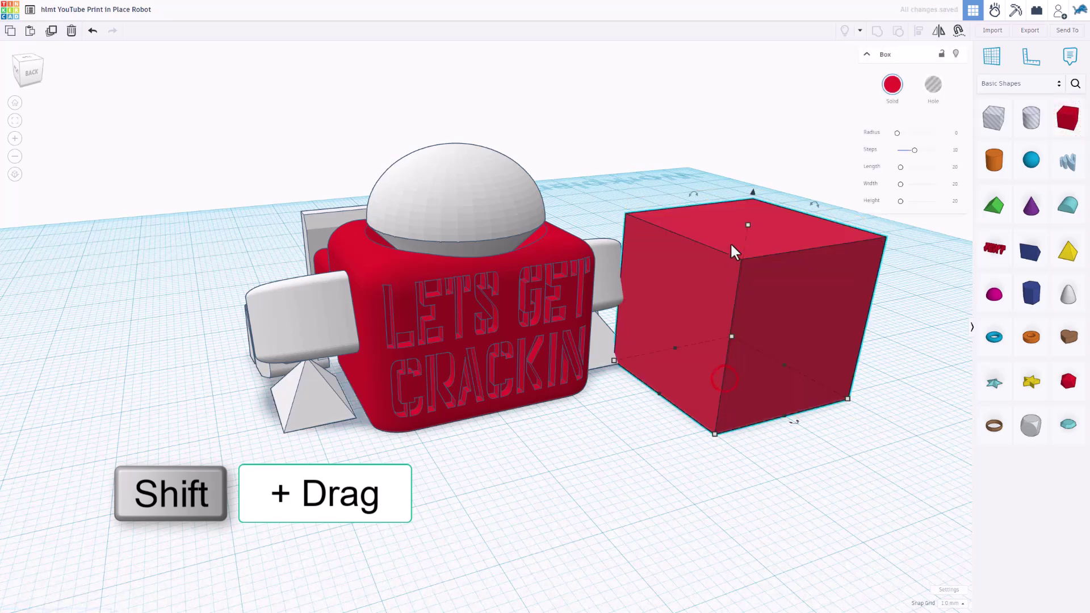
# Scale the box evenly down to a 1 mm cube.
pyautogui.keyDown('shift'); pyautogui.moveTo(747, 225); pyautogui.dragTo(762, 297); pyautogui.keyUp('shift')
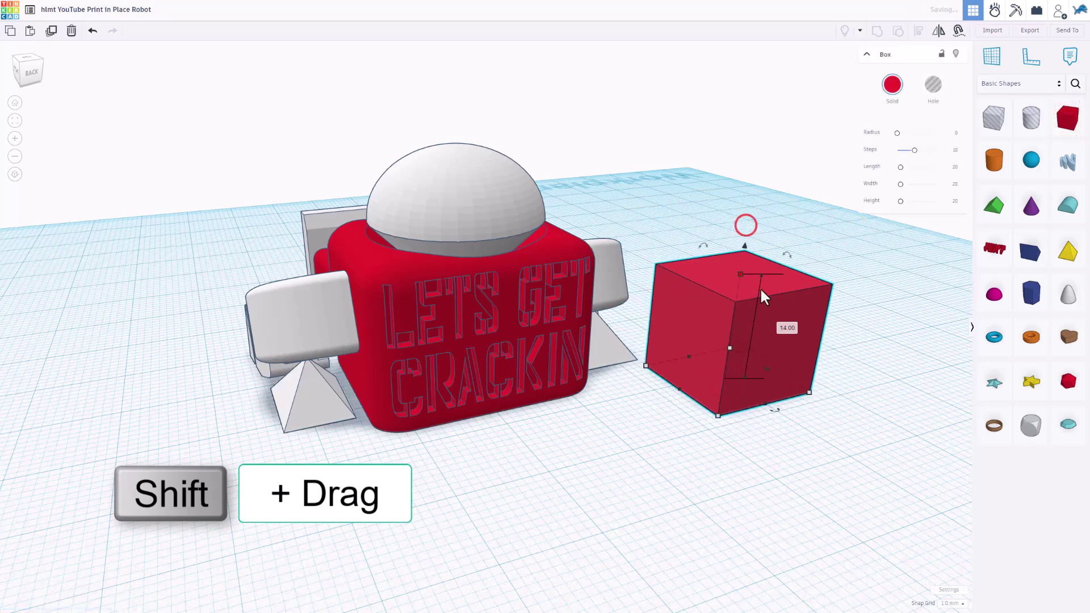
pyautogui.write('1')
pyautogui.press('Return')
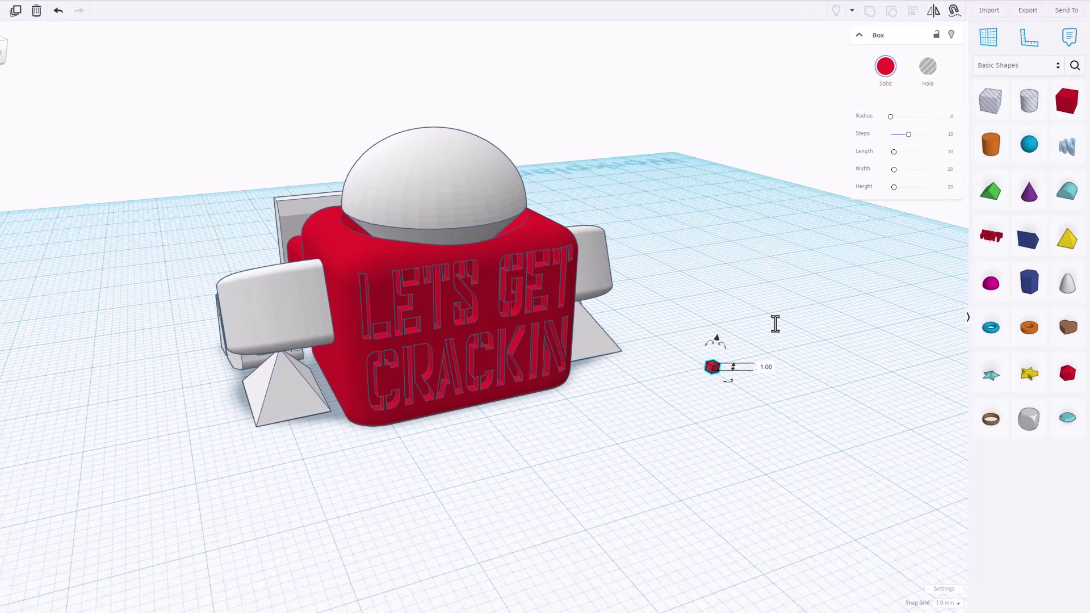
# Set the snap grid increment to 0.5 mm.
pyautogui.click(817, 593)
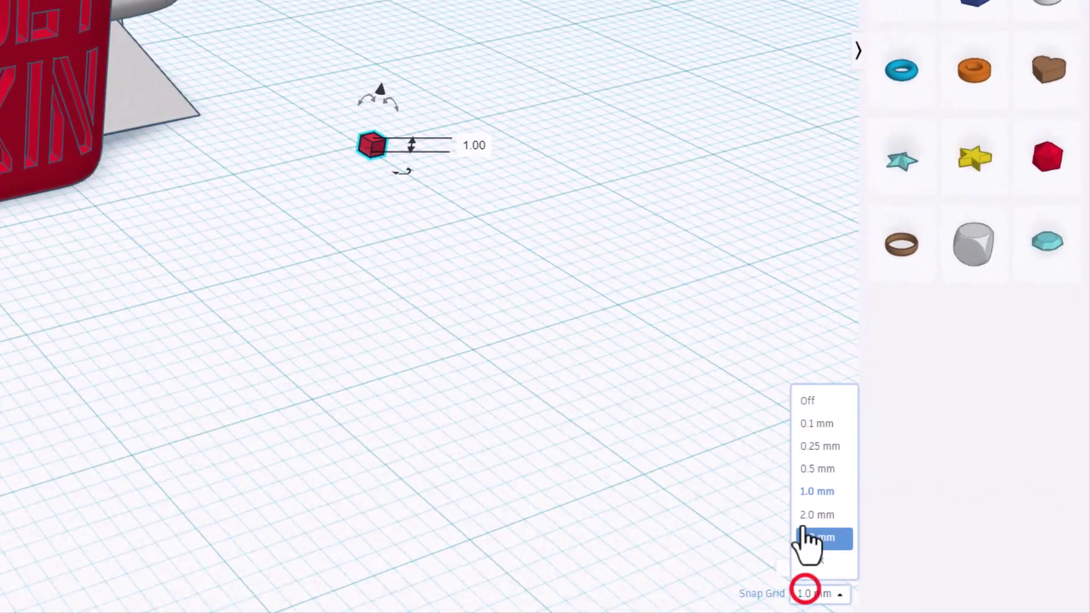
pyautogui.click(817, 471)
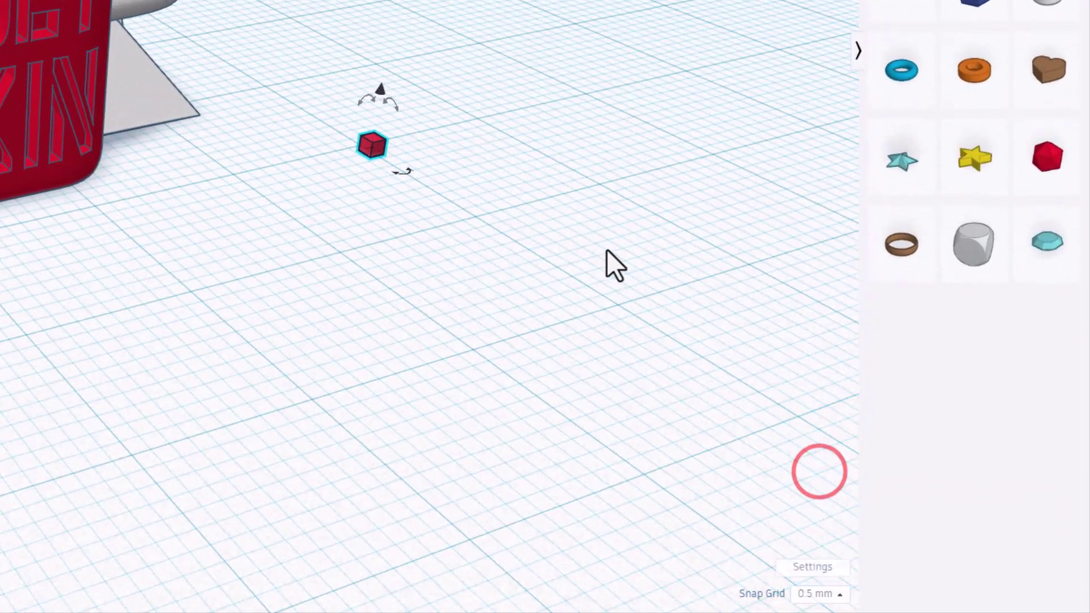
pyautogui.scroll(3, 519, 207)
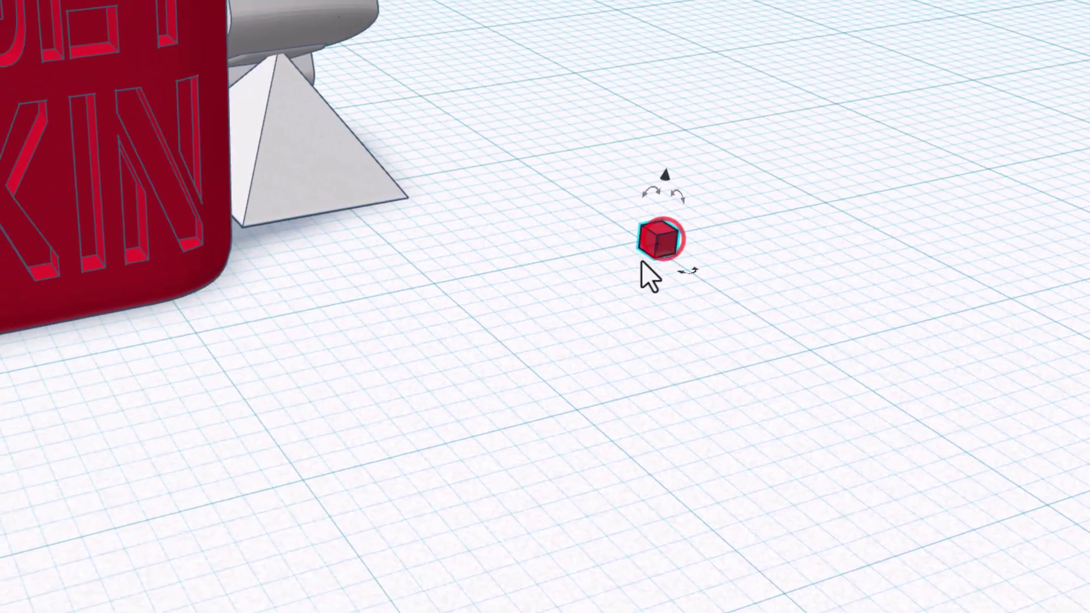
# Stretch the tiny cube into a longer, slightly narrower 2.50 mm bar.
pyautogui.click(663, 246)
pyautogui.scroll(4, 639, 265)
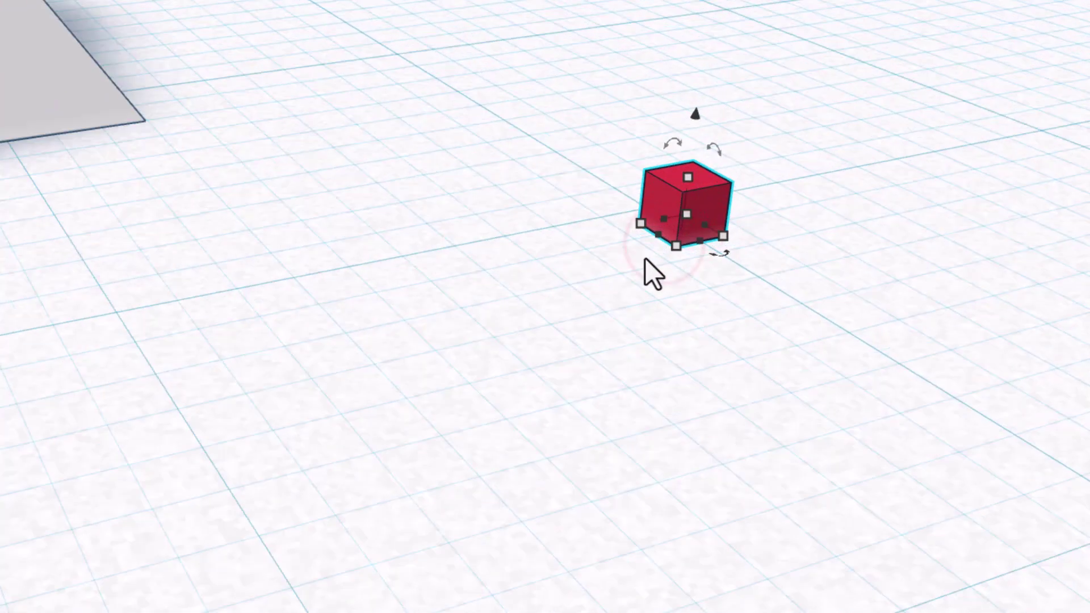
pyautogui.moveTo(652, 239); pyautogui.dragTo(540, 262)
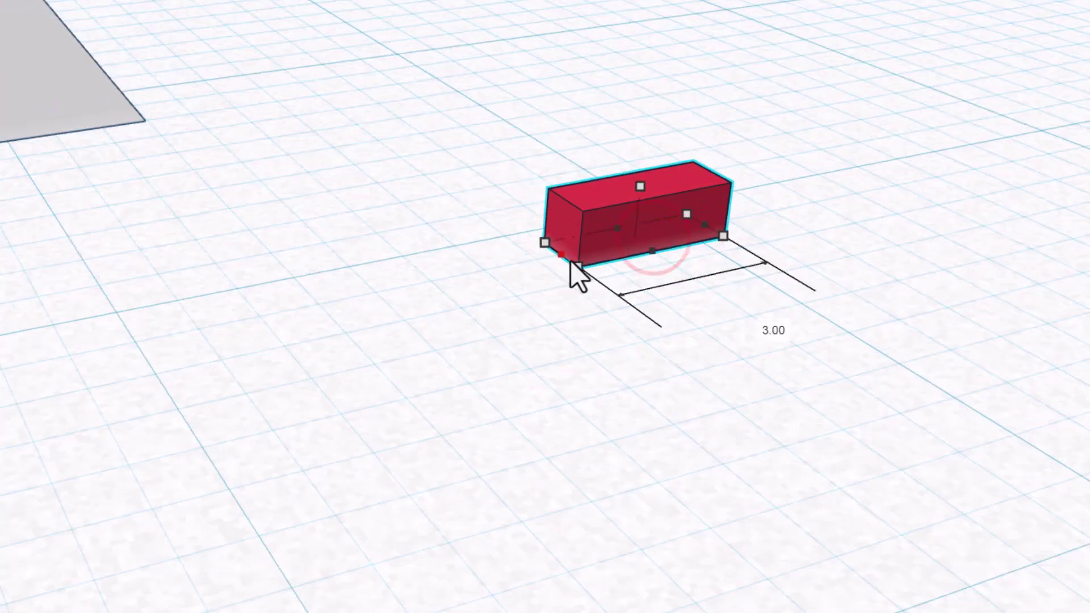
pyautogui.moveTo(570, 261); pyautogui.dragTo(585, 256)
pyautogui.scroll(-3, 555, 349)
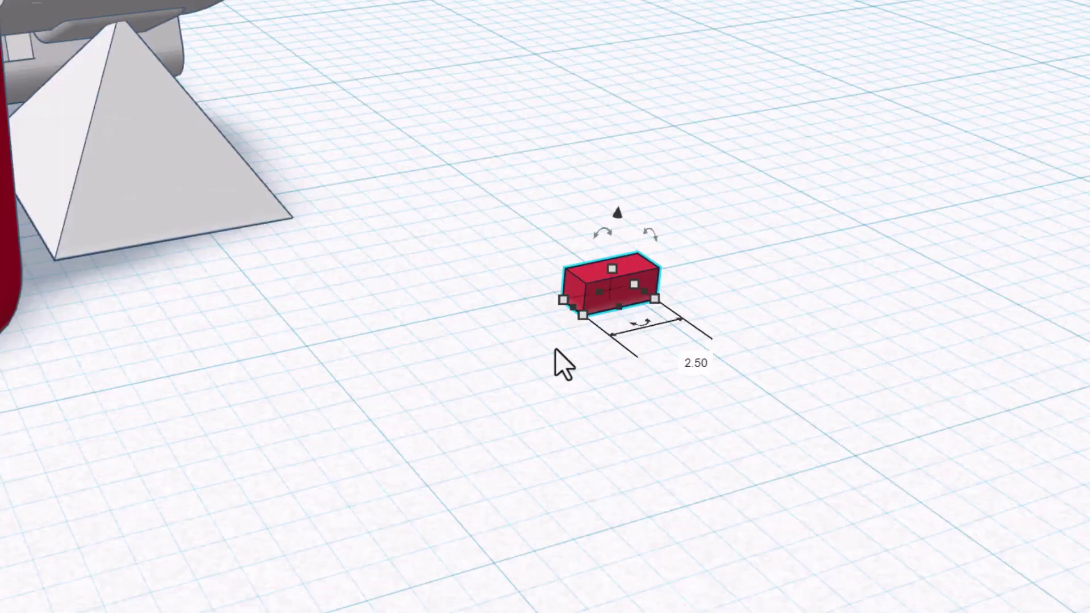
pyautogui.moveTo(614, 272)
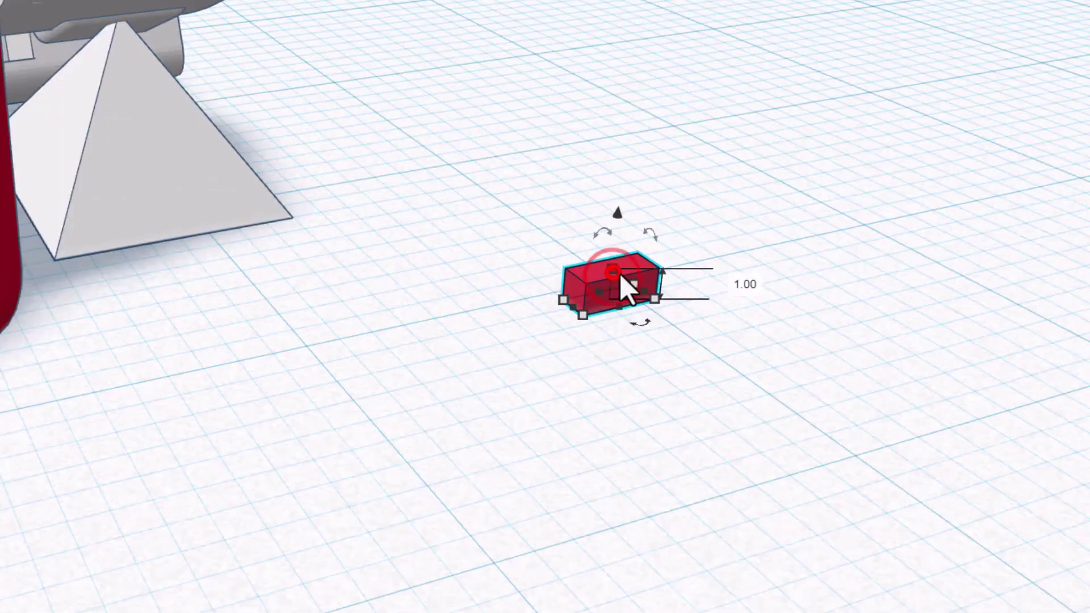
# Set the bar's height to 0.50 mm.
pyautogui.click(752, 282)
pyautogui.press('BackSpace')
pyautogui.write('.5')
pyautogui.press('Return')
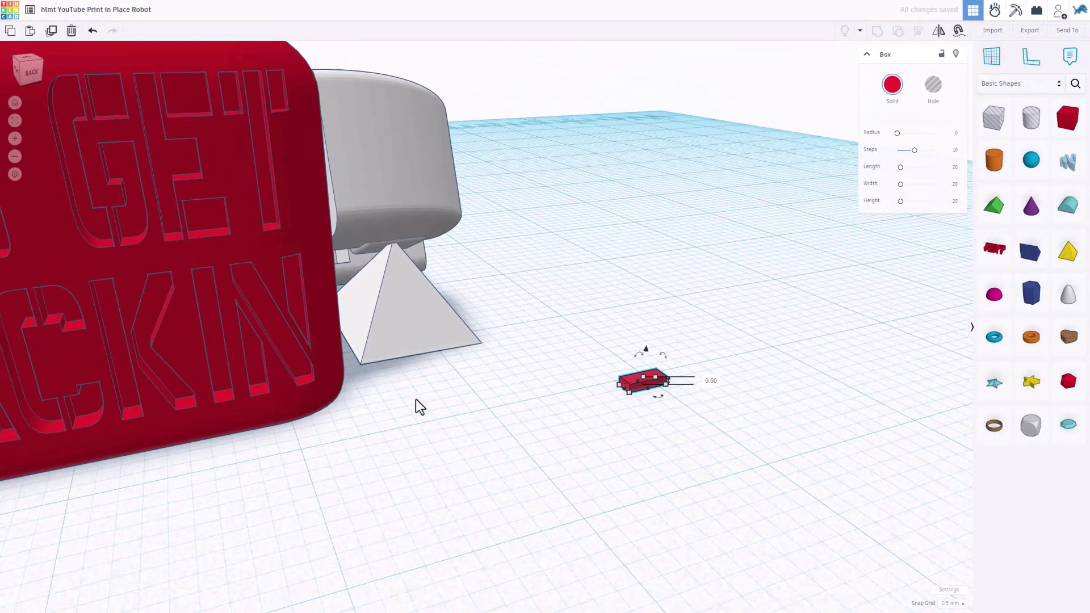
# Nudge the bar under the robot to the round hole in its base.
pyautogui.moveTo(416, 400); pyautogui.dragTo(372, 359, button='right')
pyautogui.press('Left')
pyautogui.press('Left')
pyautogui.press('Left')
pyautogui.press('Left')
pyautogui.press('Left')
pyautogui.press('Left')
pyautogui.press('Left')
pyautogui.press('Left')
pyautogui.press('Left')
pyautogui.press('Left')
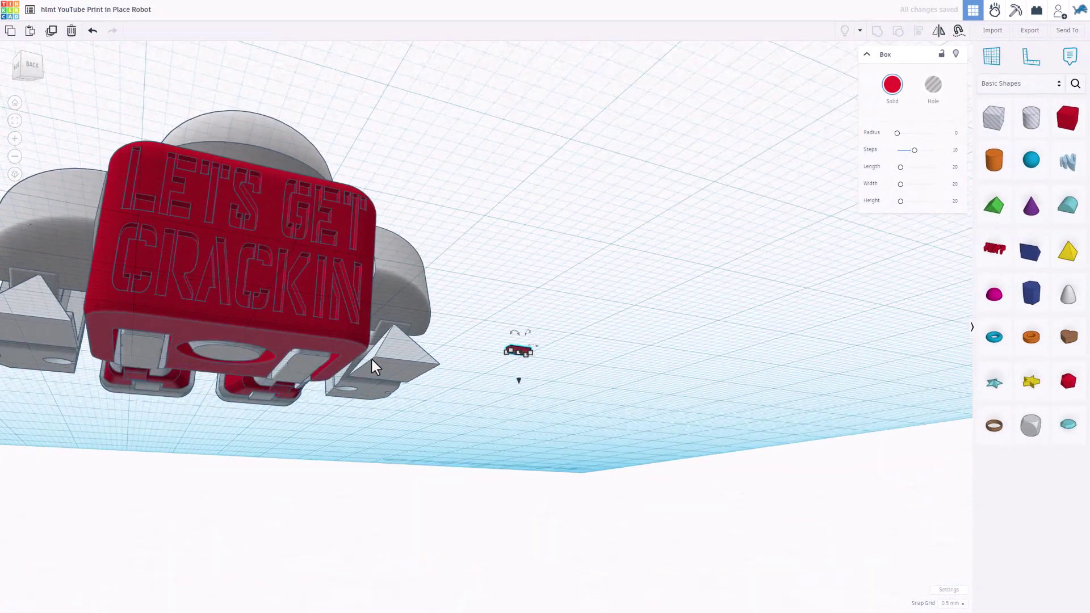
pyautogui.press('Left')
pyautogui.press('Left')
pyautogui.press('Left')
pyautogui.press('Left')
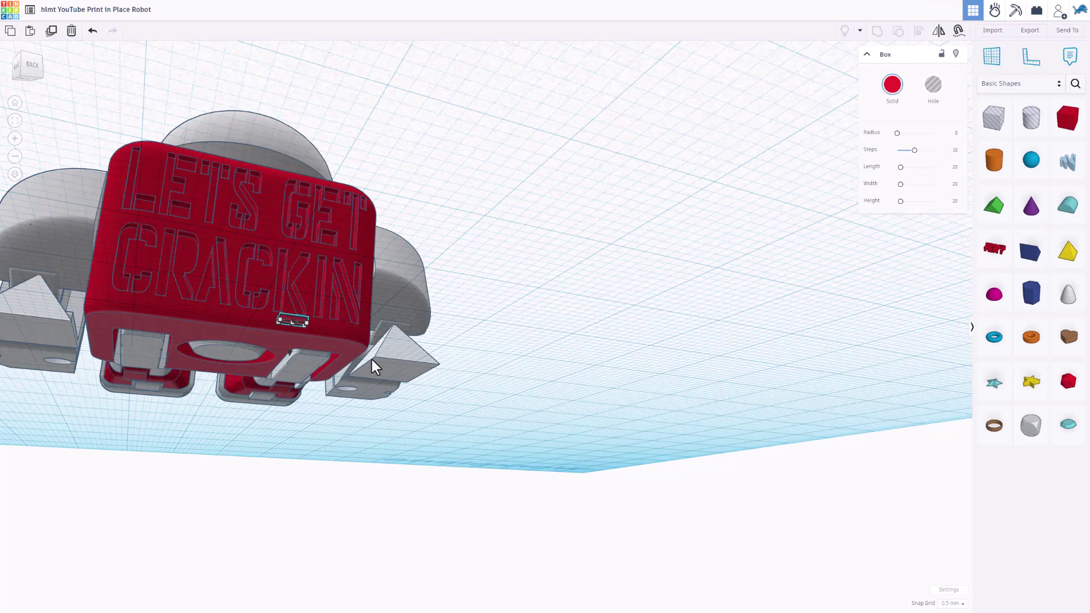
pyautogui.press('Up')
pyautogui.press('Up')
pyautogui.press('Down')
pyautogui.press('Down')
pyautogui.press('Down')
pyautogui.press('Down')
pyautogui.press('Down')
pyautogui.press('Down')
pyautogui.press('Down')
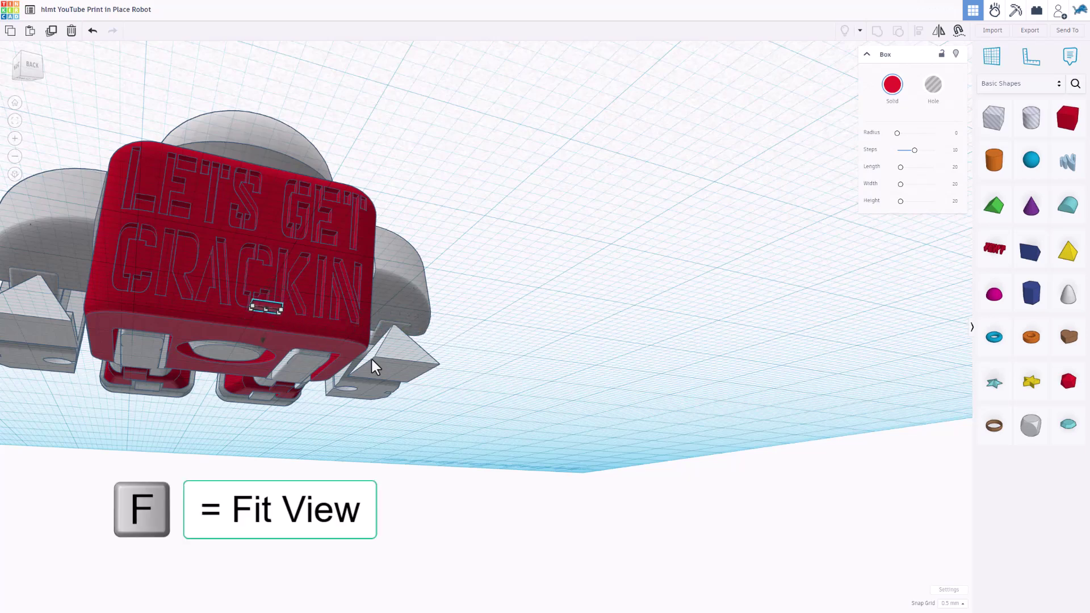
pyautogui.press('Right')
pyautogui.press('Right')
pyautogui.press('Right')
pyautogui.press('Right')
pyautogui.press('f')
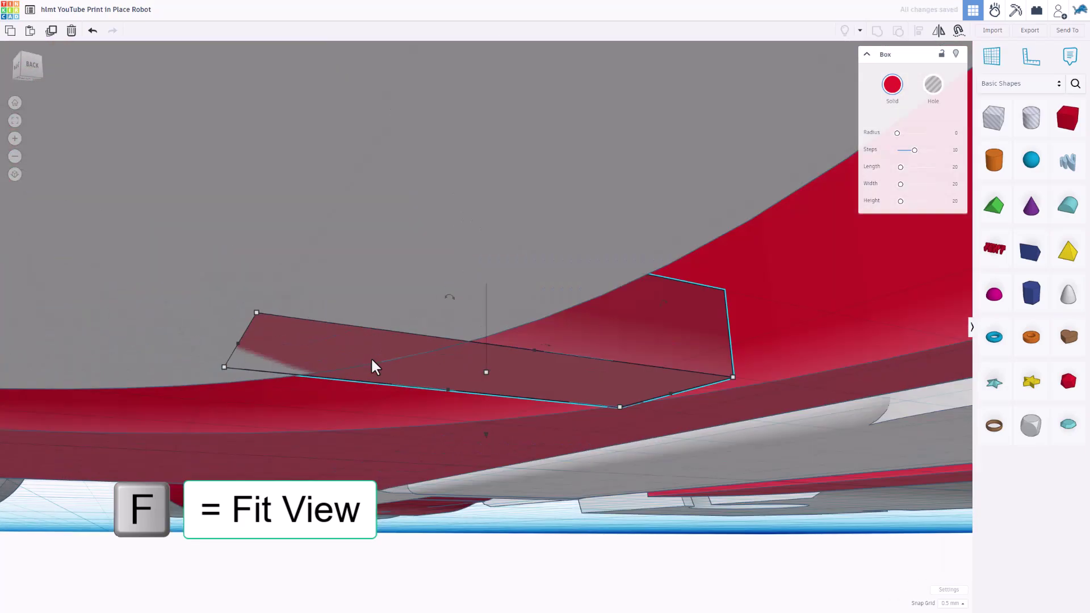
# Seat the bar on the hole's rim and lengthen it to span the gap.
pyautogui.scroll(-5, 370, 356)
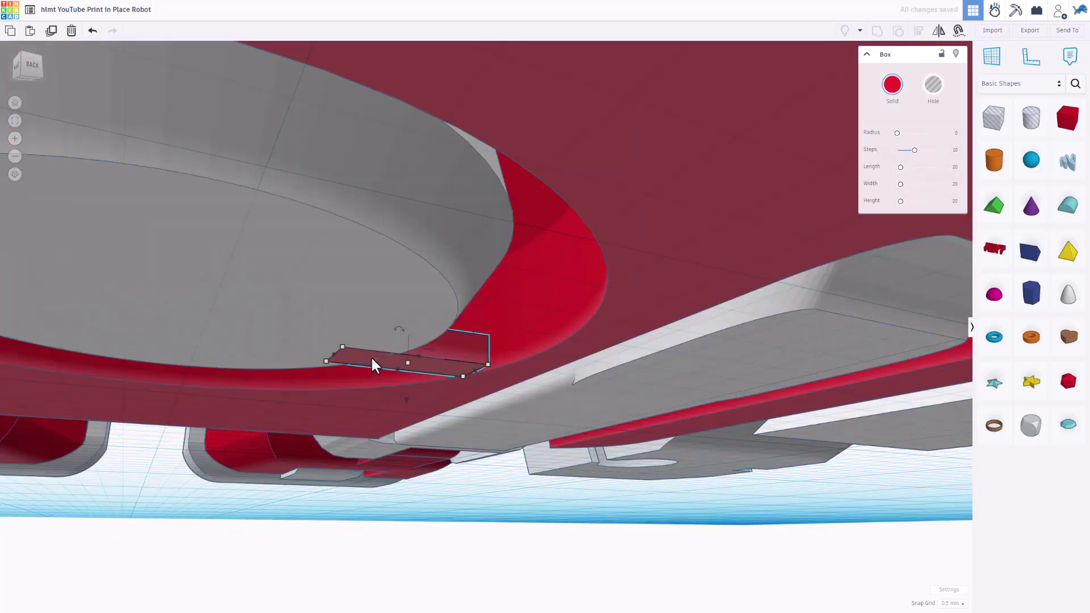
pyautogui.press('Right')
pyautogui.press('Right')
pyautogui.press('Right')
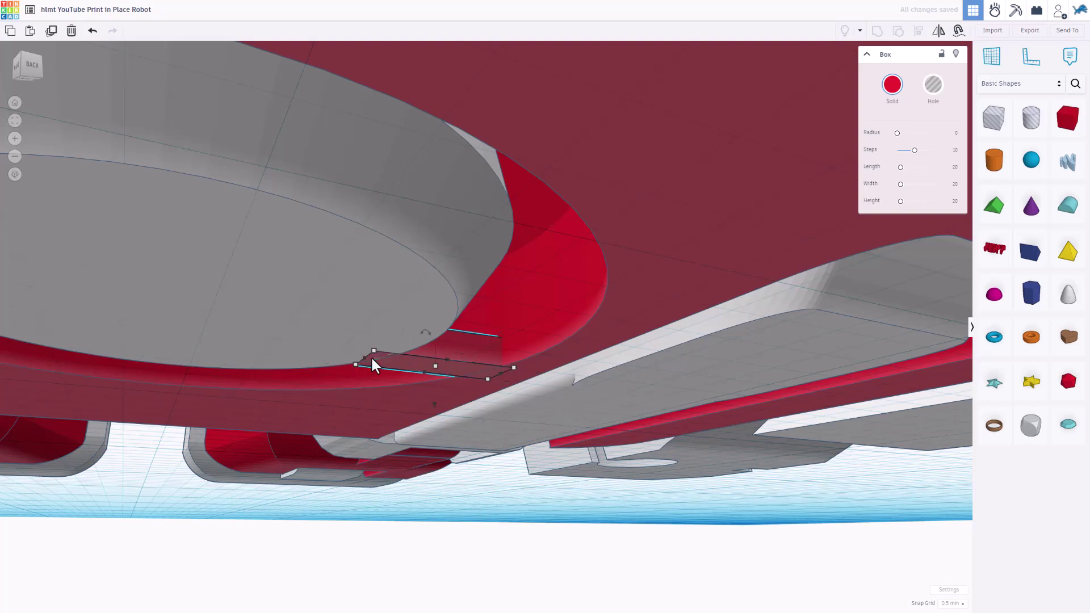
pyautogui.scroll(-5, 370, 355)
pyautogui.scroll(2, 397, 323)
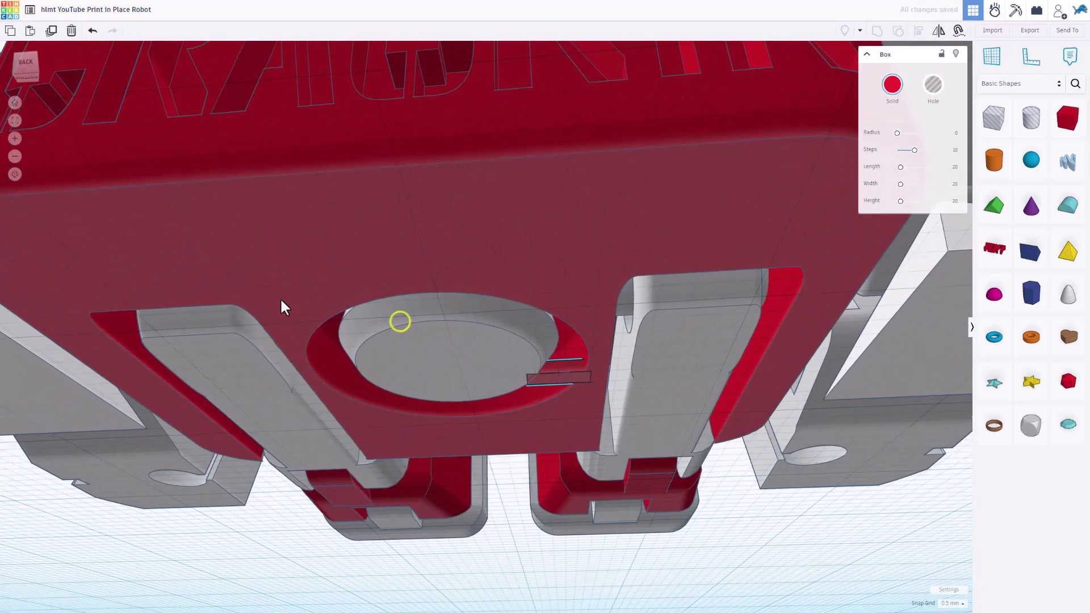
pyautogui.click(562, 358)
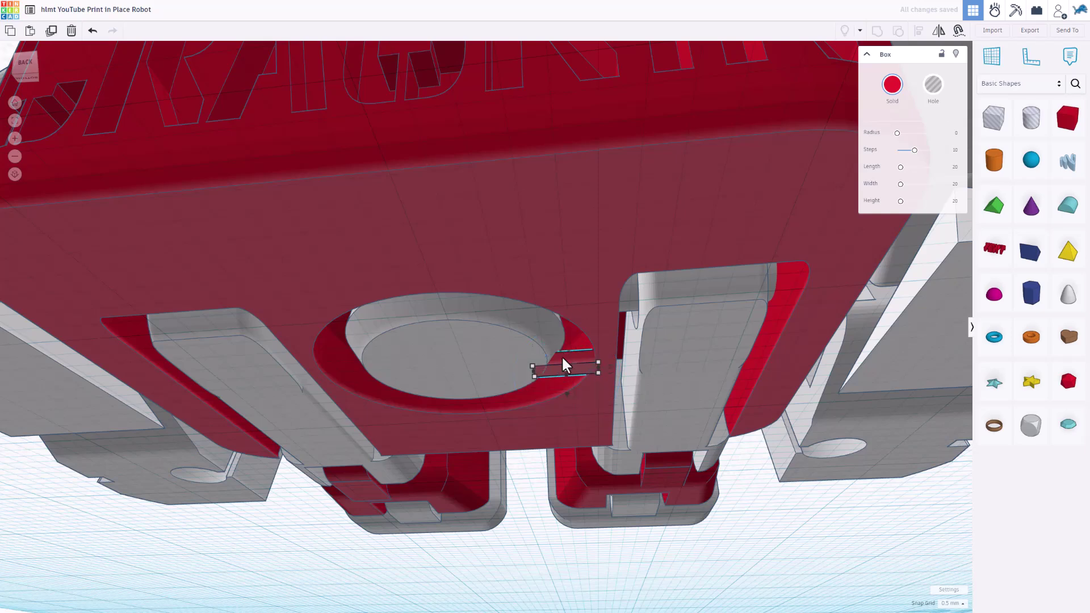
pyautogui.press('Up')
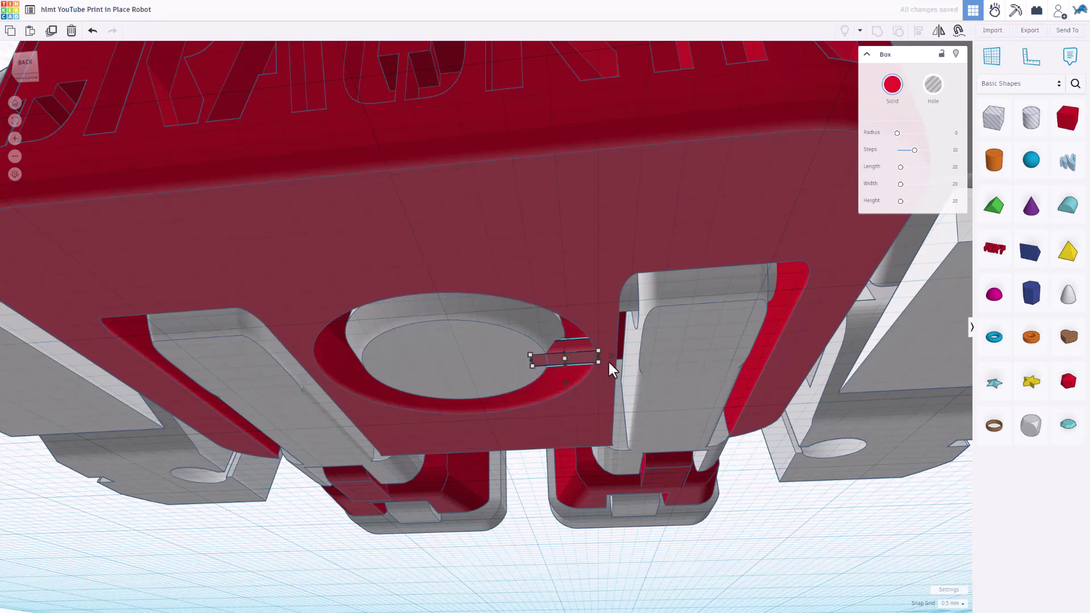
pyautogui.scroll(3, 604, 359)
pyautogui.moveTo(594, 356); pyautogui.dragTo(671, 356)
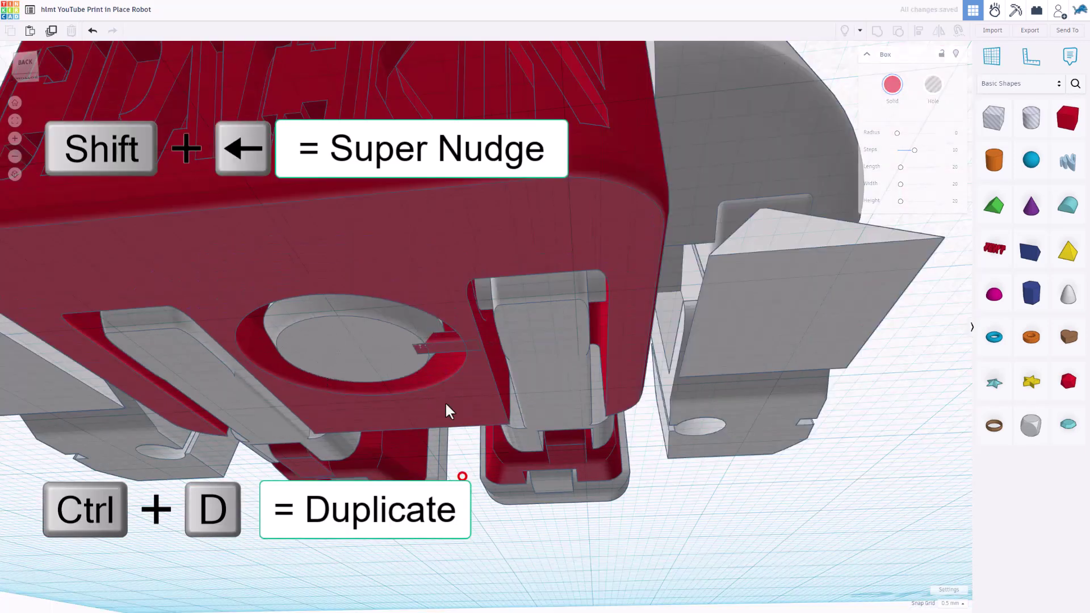
# Duplicate the bridge bar and move the copy to the hole's opposite rim.
pyautogui.hotkey('ctrl', 'd')
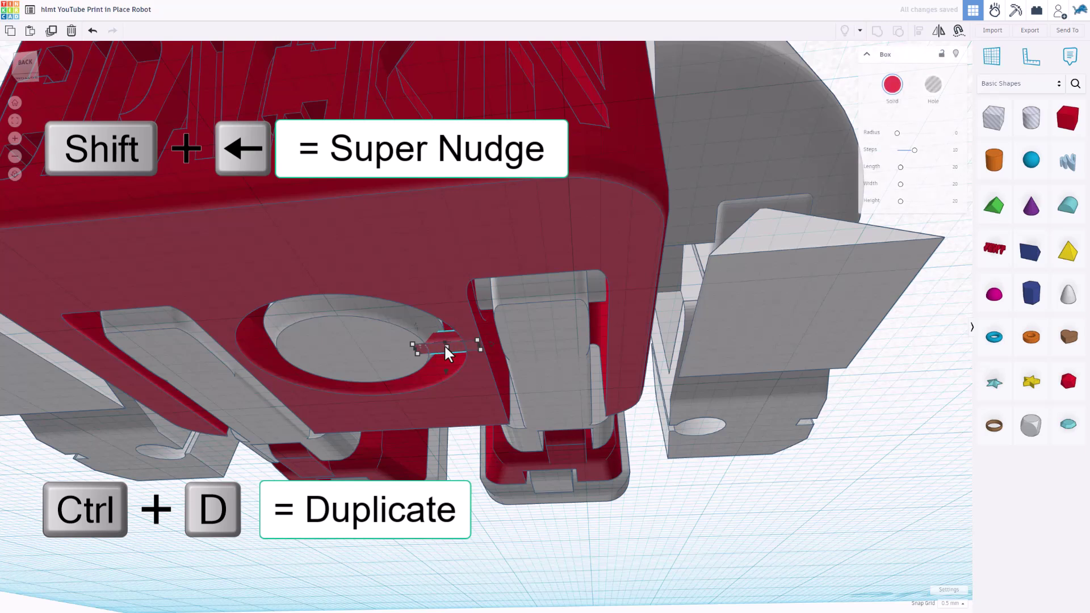
pyautogui.hotkey('shift', 'Left')
pyautogui.hotkey('shift', 'Left')
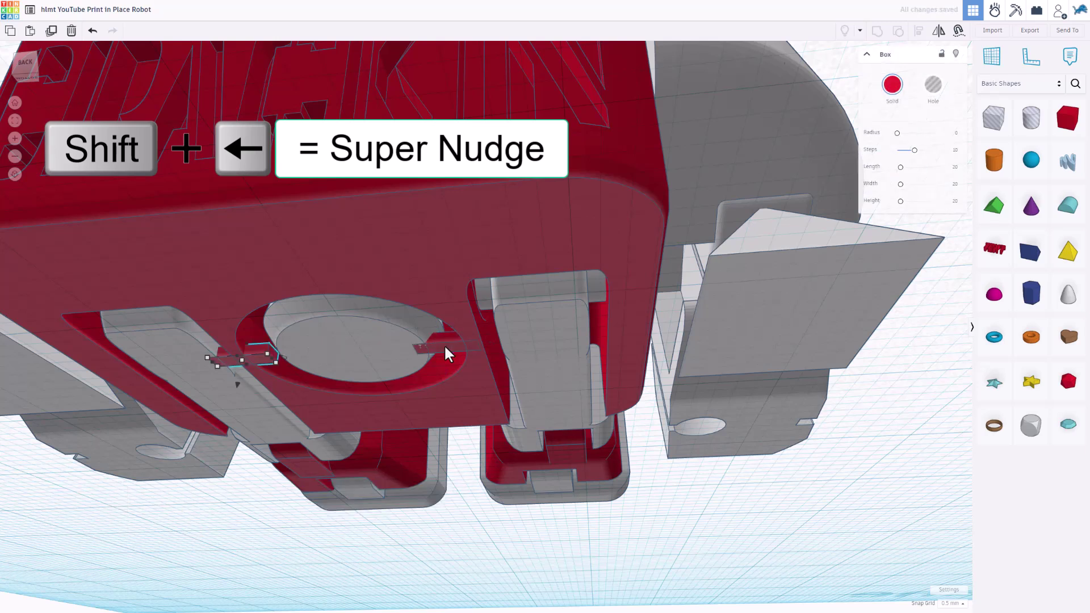
pyautogui.press('Right')
pyautogui.press('Right')
pyautogui.press('Right')
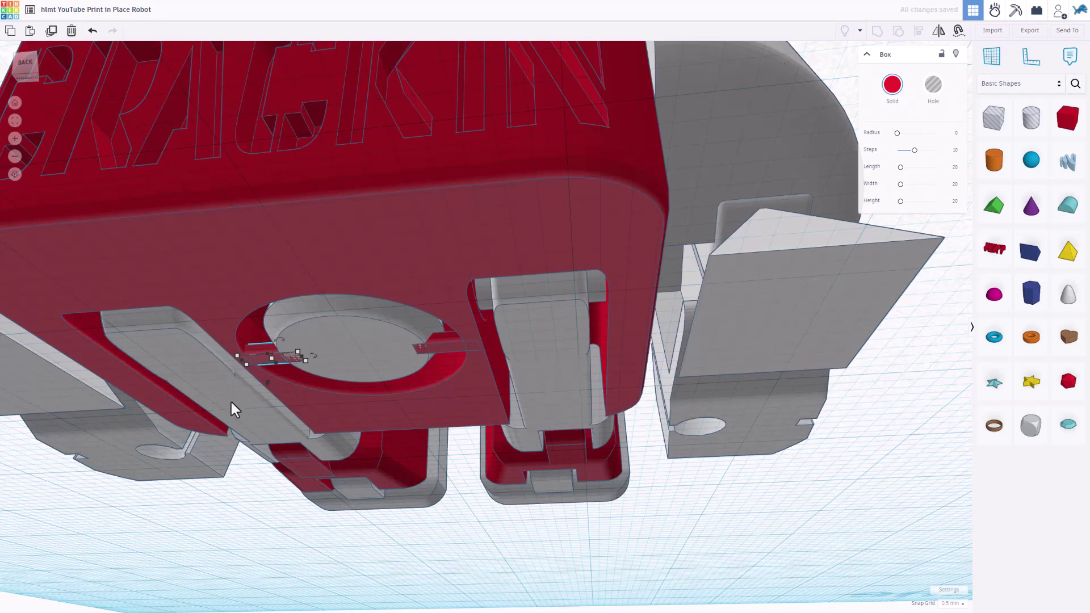
# Orbit out to view the whole robot from its lettered face.
pyautogui.moveTo(231, 401); pyautogui.dragTo(90, 372, button='right')
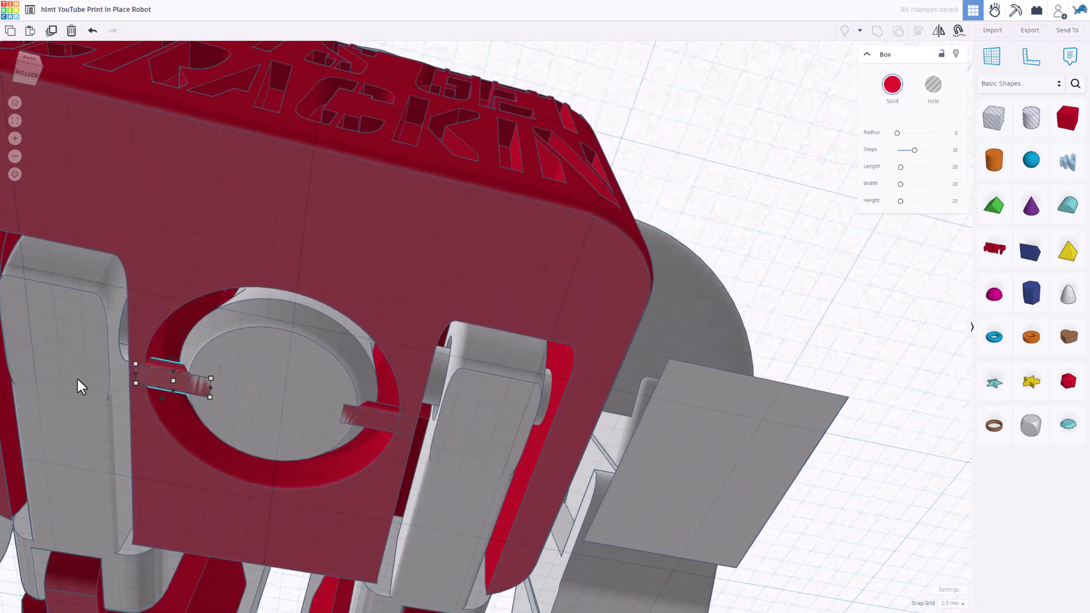
pyautogui.scroll(-5, 250, 402)
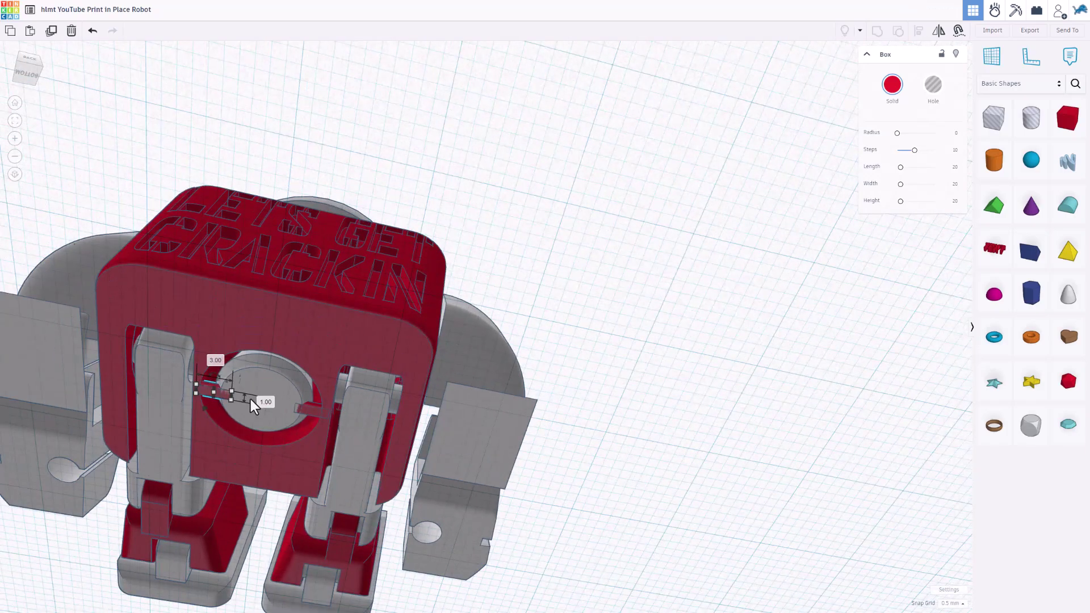
pyautogui.moveTo(251, 399)
pyautogui.mouseDown(button='right')
pyautogui.moveTo(235, 454)
pyautogui.moveTo(270, 396)
pyautogui.moveTo(291, 493)
pyautogui.moveTo(286, 485)
pyautogui.moveTo(281, 545)
pyautogui.moveTo(296, 260)
pyautogui.mouseUp(button='right')
pyautogui.moveTo(267, 293); pyautogui.dragTo(229, 413, button='right')
pyautogui.moveTo(302, 445); pyautogui.dragTo(359, 467, button='right')
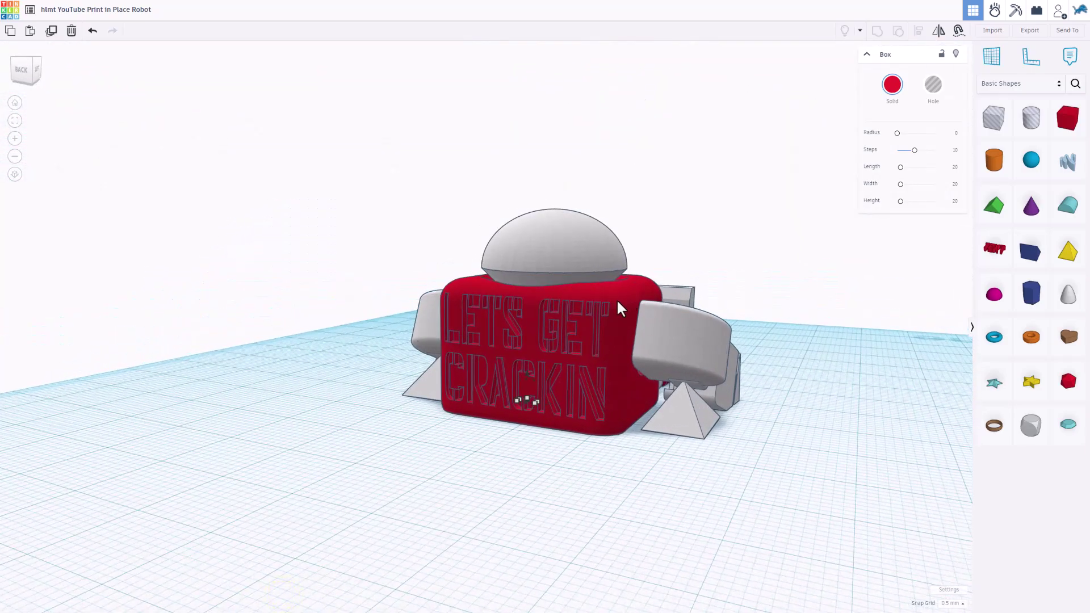
# Hide the red body, orbit to inspect the robot's internal parts, and select the left arm.
pyautogui.click(956, 54)
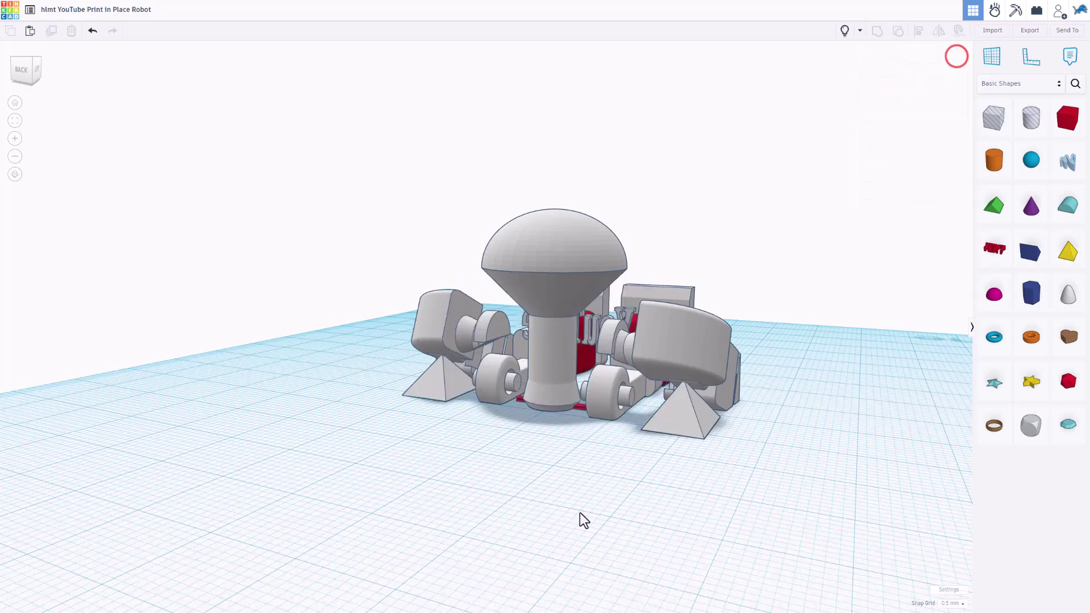
pyautogui.moveTo(580, 513); pyautogui.dragTo(637, 448, button='right')
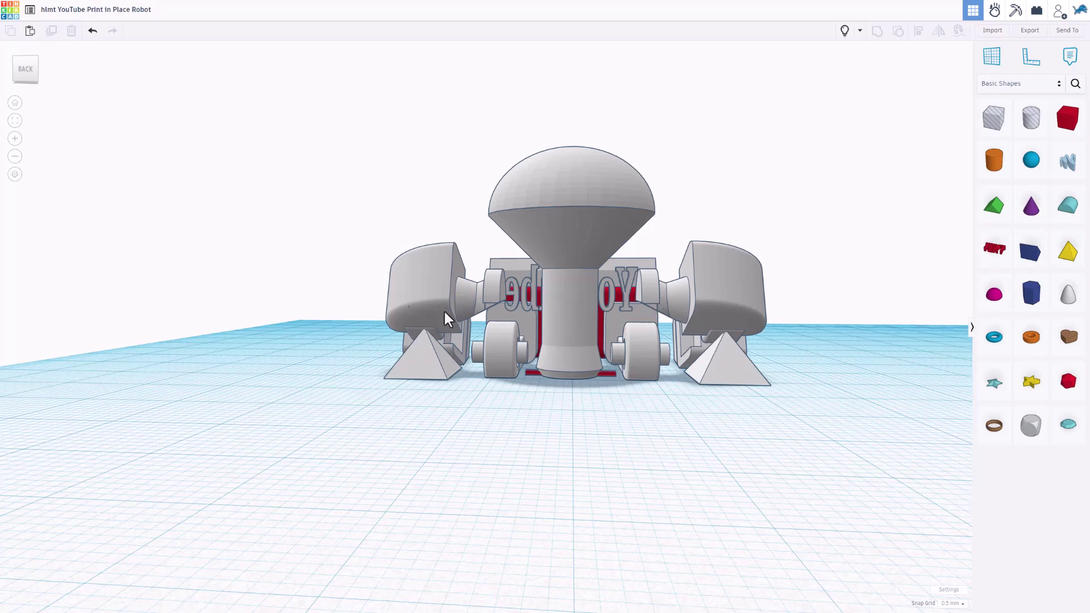
pyautogui.moveTo(502, 376); pyautogui.dragTo(464, 305, button='right')
pyautogui.click(457, 303)
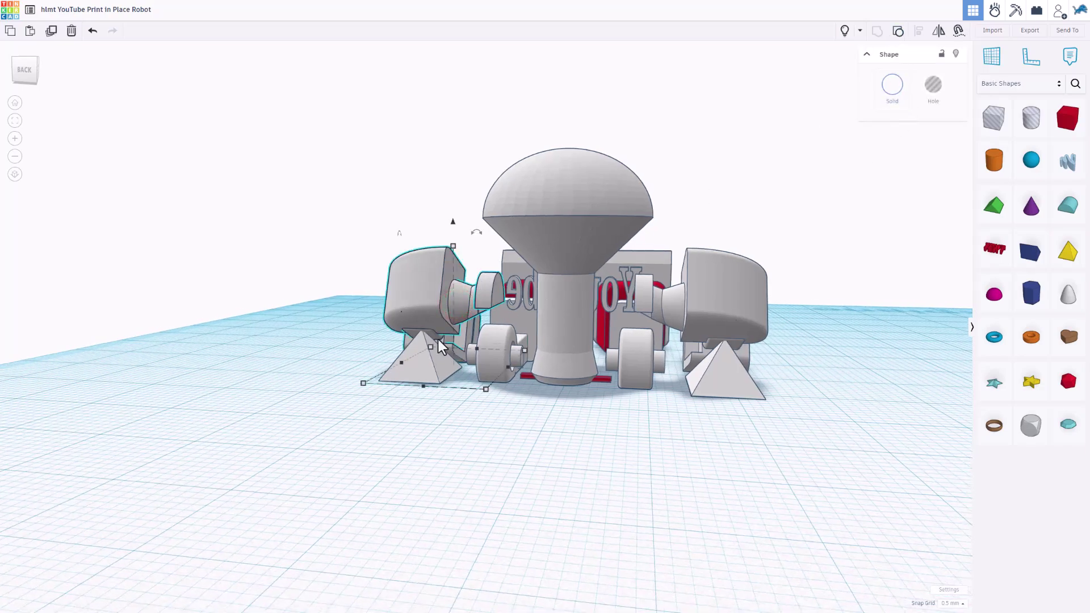
# Show all hidden parts again so the red body reappears, viewed from the robot's front.
pyautogui.moveTo(438, 340); pyautogui.dragTo(500, 308, button='right')
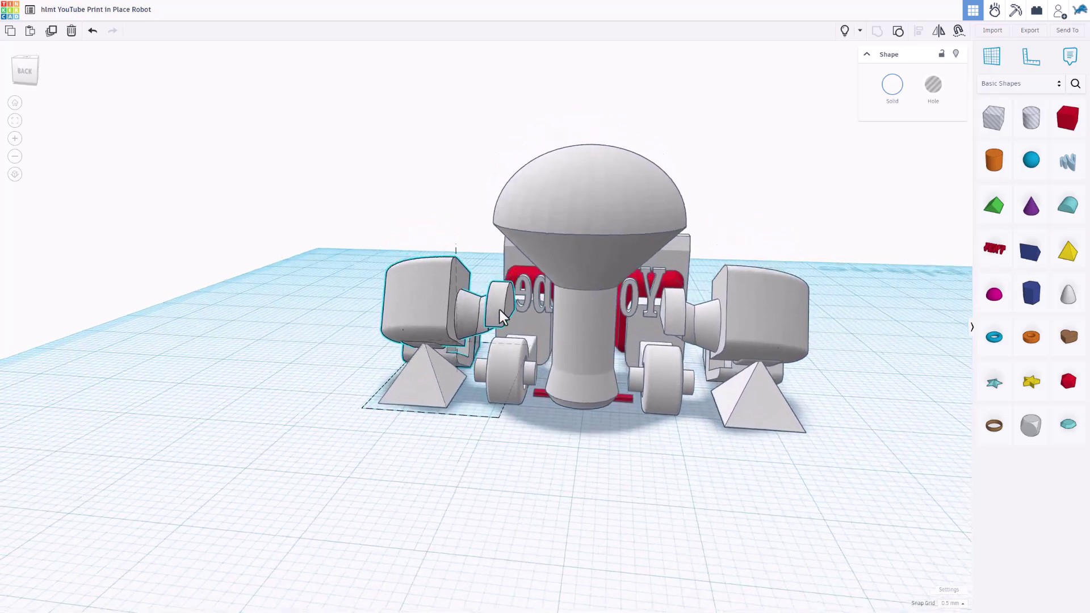
pyautogui.click(844, 30)
pyautogui.moveTo(639, 98)
pyautogui.mouseDown(button='right')
pyautogui.moveTo(762, 91)
pyautogui.moveTo(610, 52)
pyautogui.moveTo(662, 73)
pyautogui.moveTo(642, 97)
pyautogui.mouseUp(button='right')
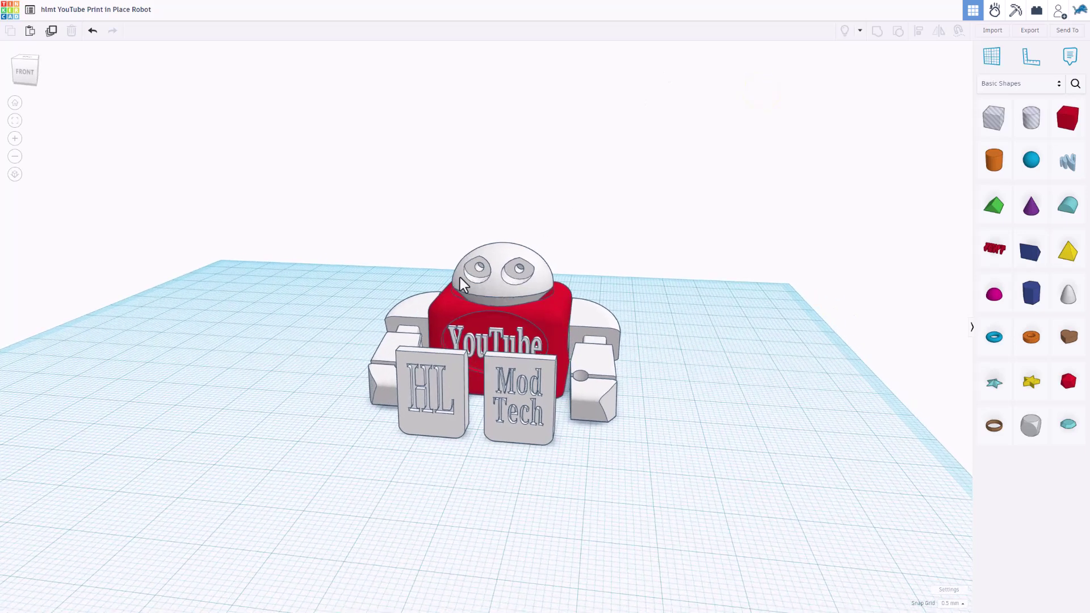
# Export all 19 robot shapes as STL, replacing the existing hlmt yt Print in Place Robot.stl.
pyautogui.moveTo(553, 268); pyautogui.dragTo(475, 230, button='right')
pyautogui.moveTo(259, 166); pyautogui.dragTo(680, 520)
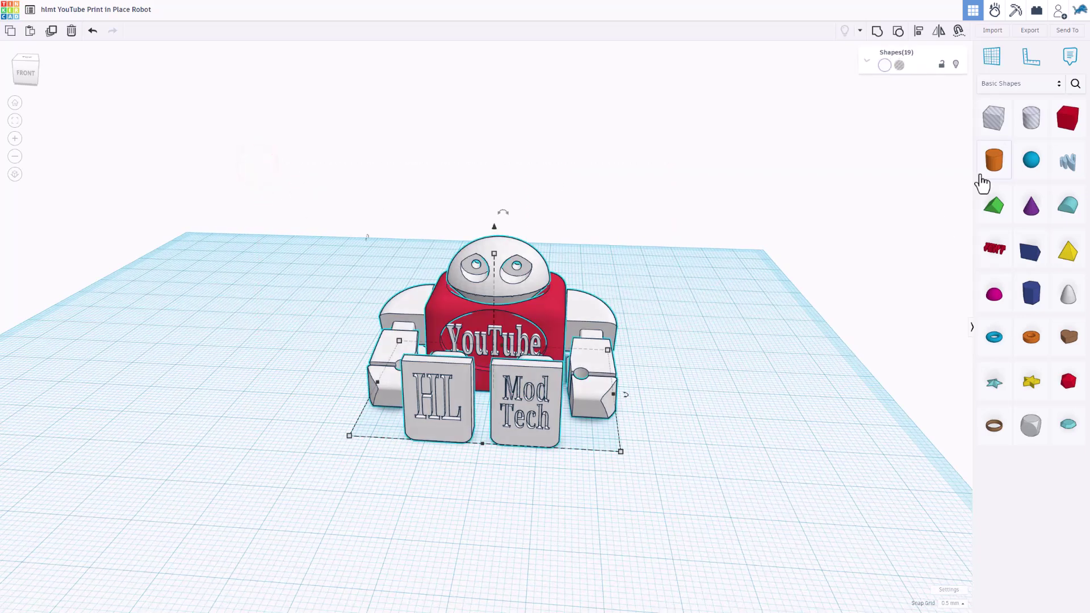
pyautogui.click(1041, 34)
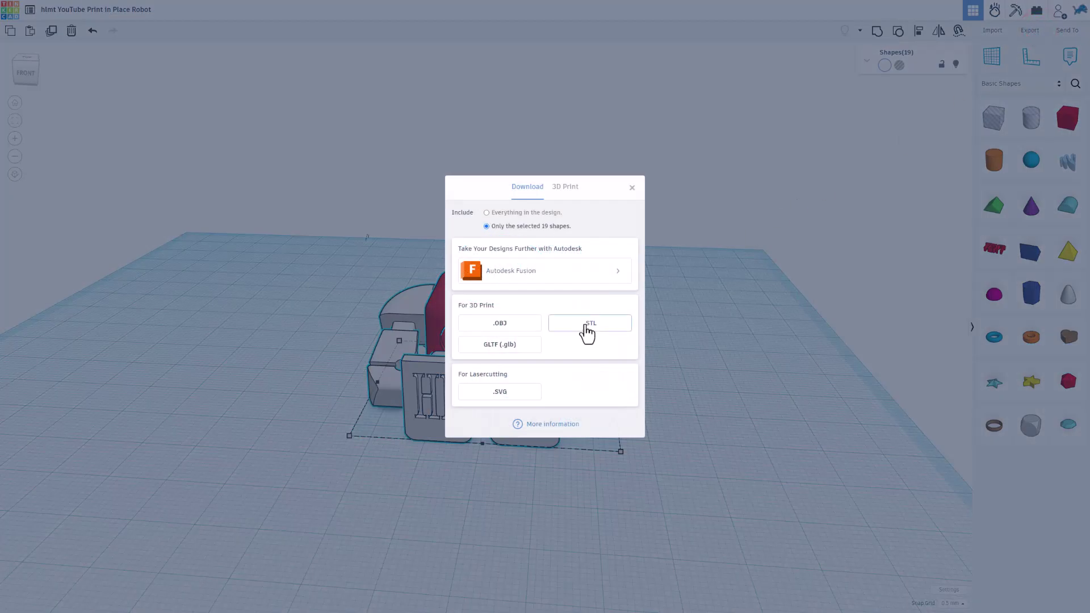
pyautogui.click(589, 324)
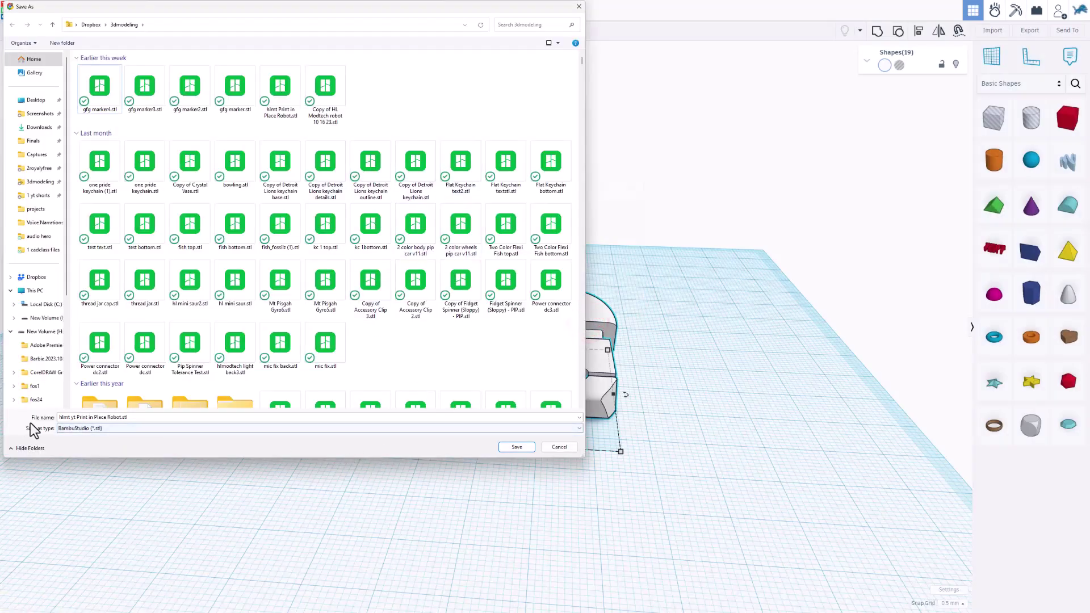
pyautogui.click(517, 447)
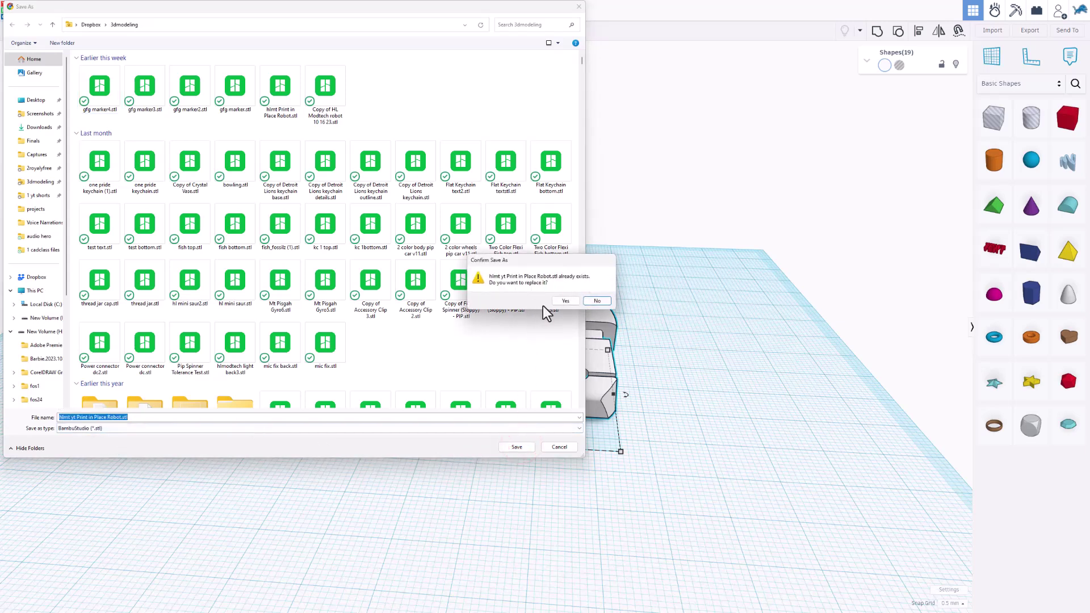
pyautogui.click(558, 302)
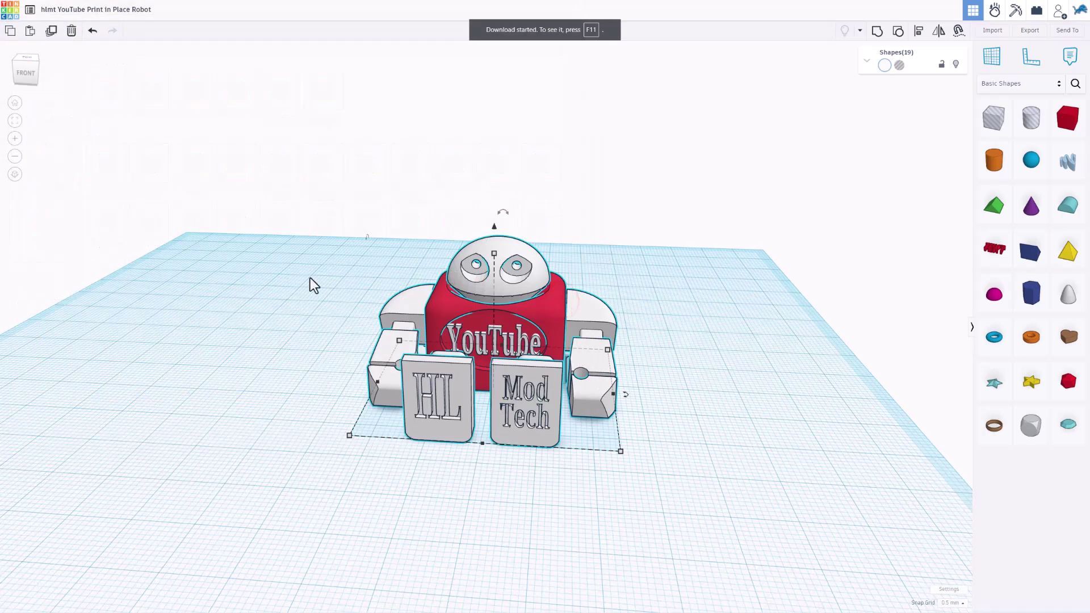
# Retitle the design 'hlmt yt Print in Place Robot' by dropping 'Copy of', then return to Your designs.
pyautogui.moveTo(115, 267); pyautogui.dragTo(146, 292, button='right')
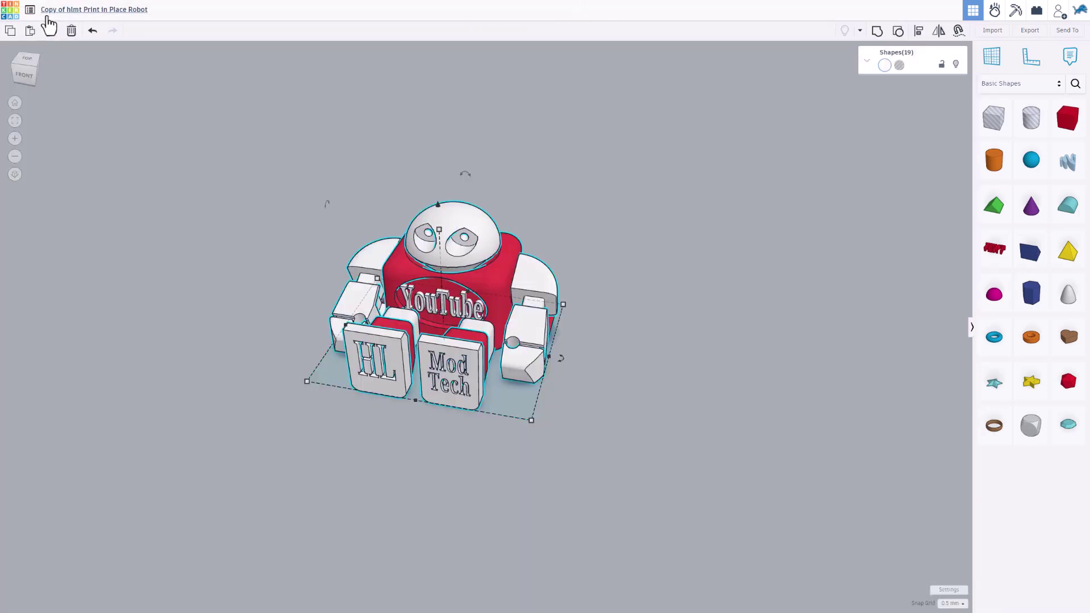
pyautogui.click(59, 10)
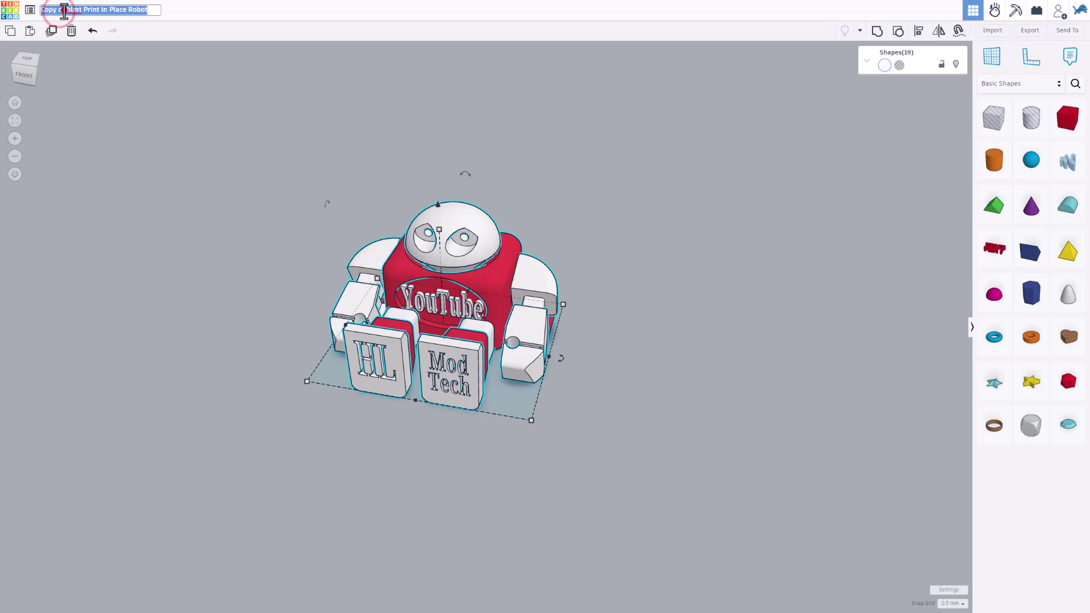
pyautogui.click(65, 10)
pyautogui.press('BackSpace')
pyautogui.press('BackSpace')
pyautogui.press('BackSpace')
pyautogui.press('BackSpace')
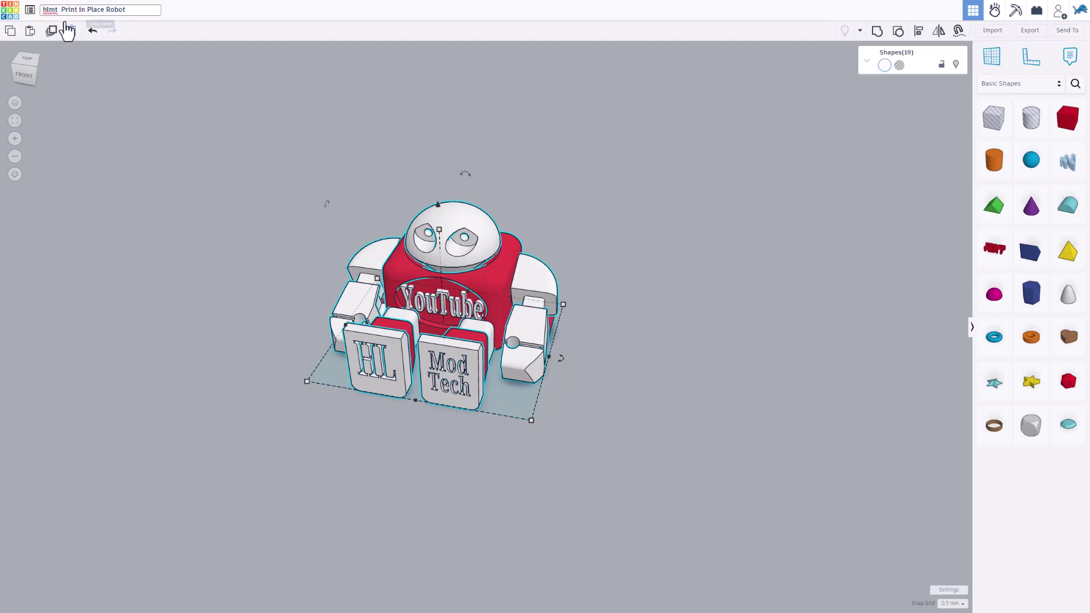
pyautogui.write('yt')
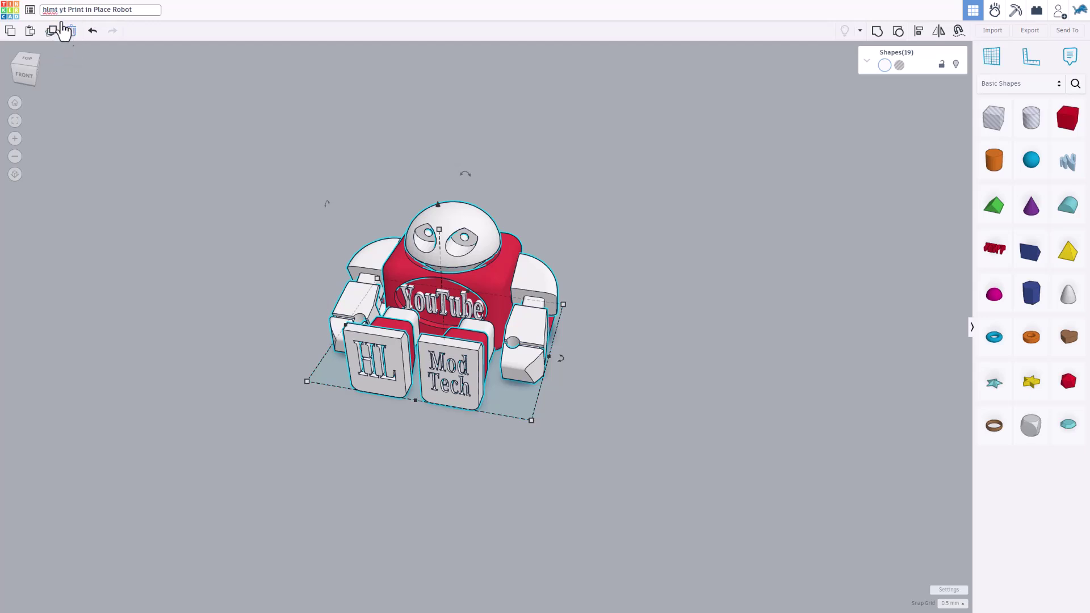
pyautogui.click(100, 76)
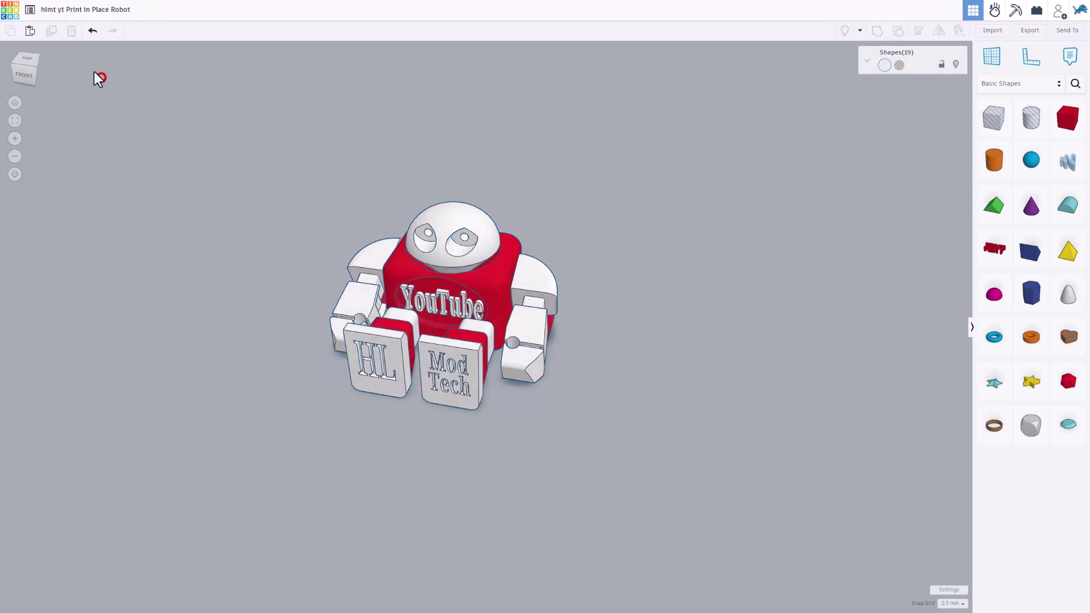
pyautogui.click(11, 16)
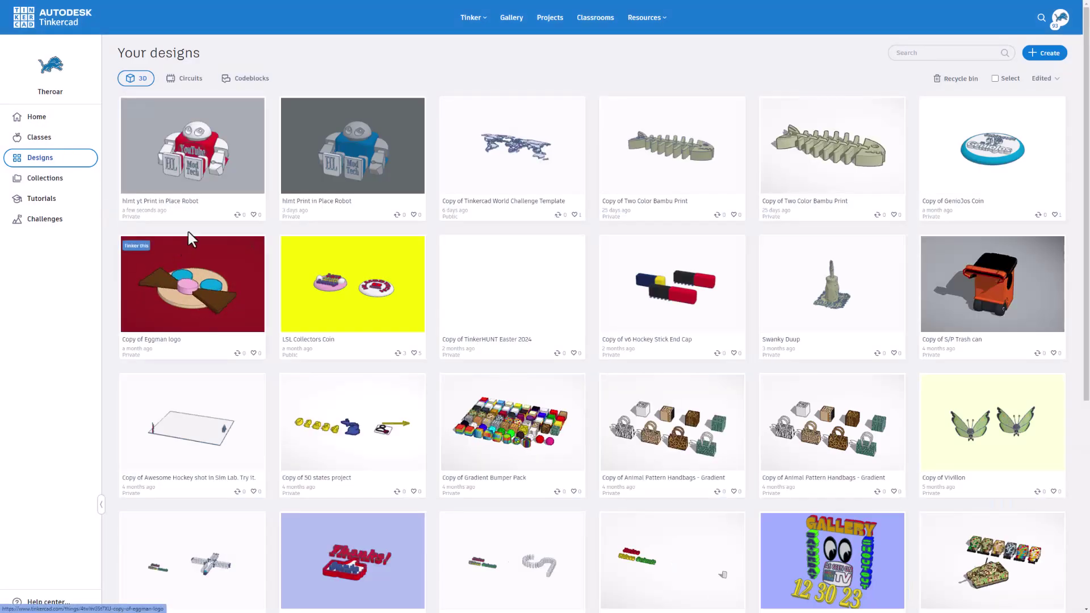
# In the robot design's properties, paste the free robot link on a new description line.
pyautogui.moveTo(244, 146)
pyautogui.click(255, 108)
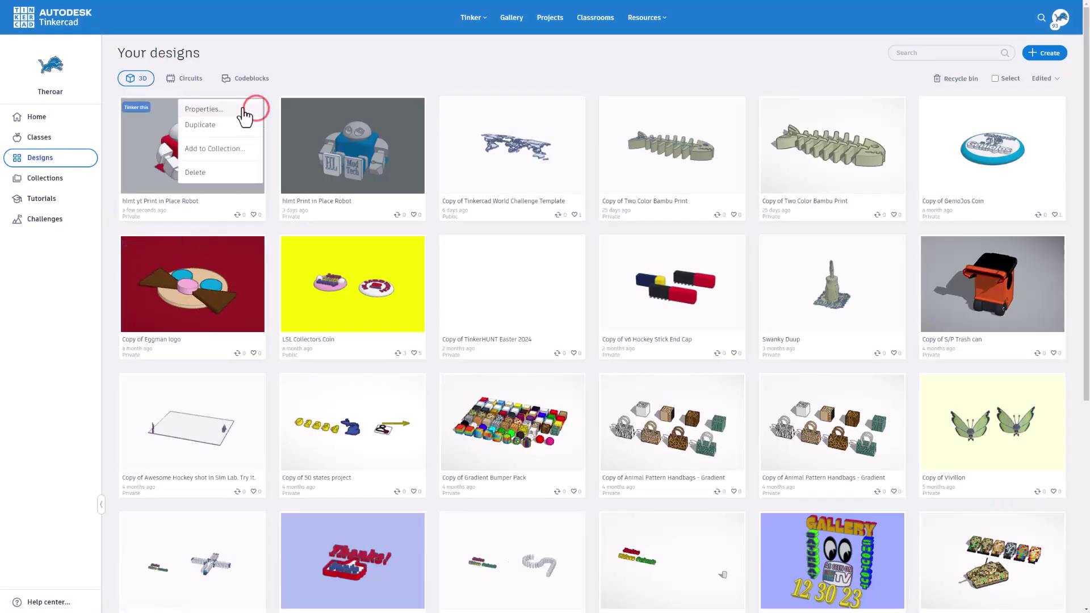
pyautogui.click(221, 109)
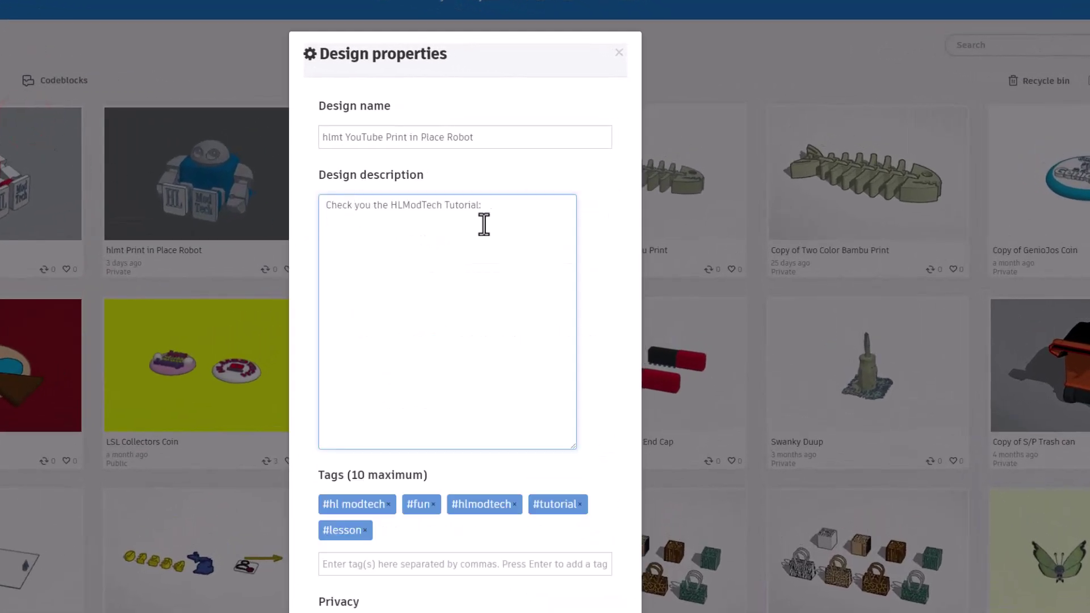
pyautogui.press('Return')
pyautogui.press('Return')
pyautogui.write('The free robot https://bit.ly/hlrobot')
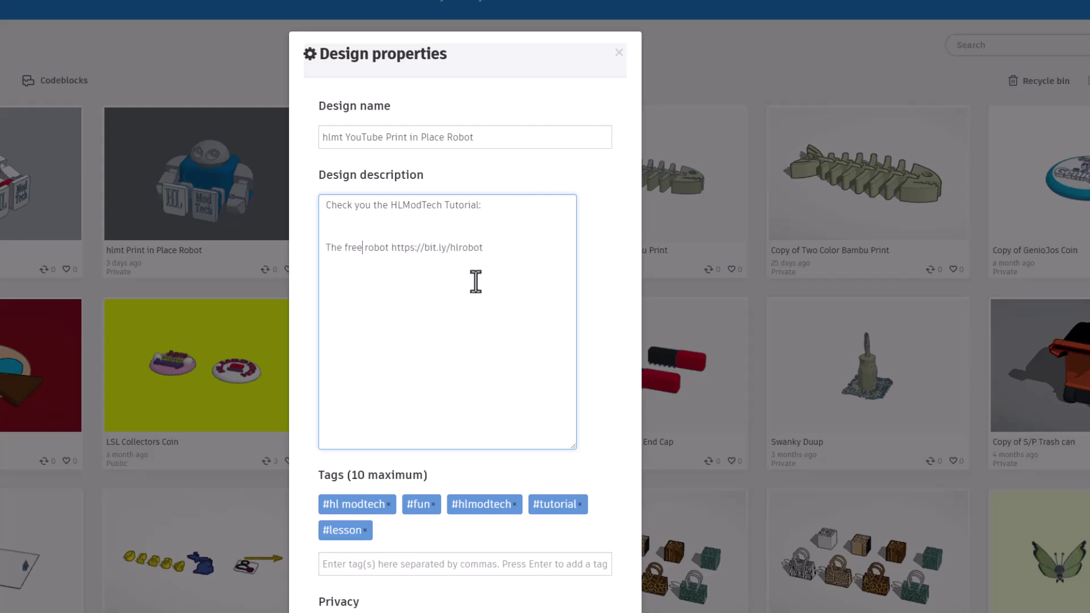
# Add the tags robot, printable, prints in place and hlmt23 to the design.
pyautogui.click(362, 566)
pyautogui.write('robot, printable, prints in place')
pyautogui.press('Return')
pyautogui.click(379, 565)
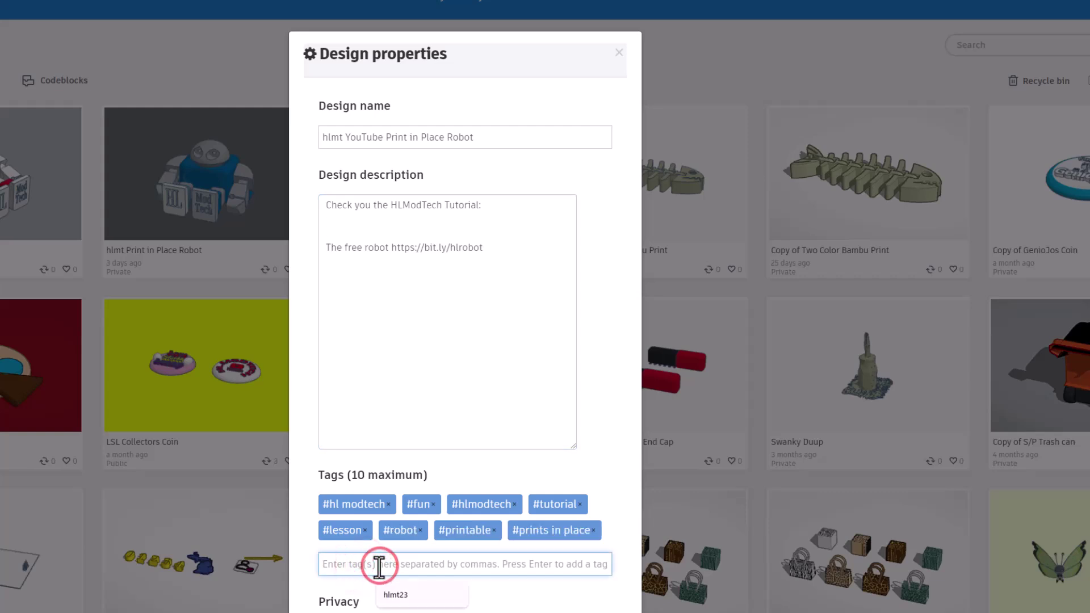
pyautogui.write('hlm')
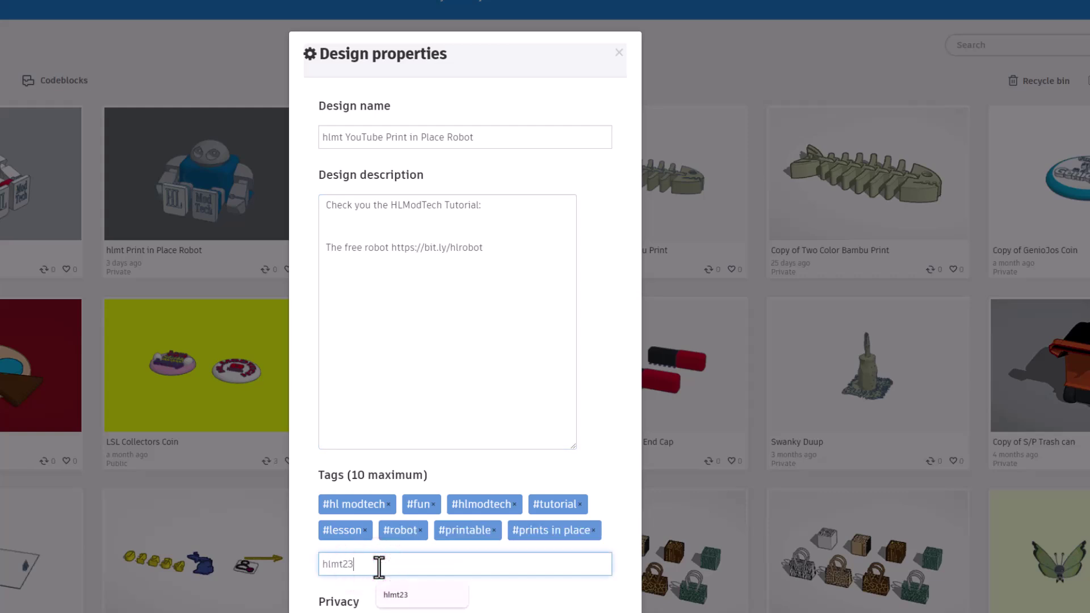
pyautogui.write('t23')
pyautogui.press('Return')
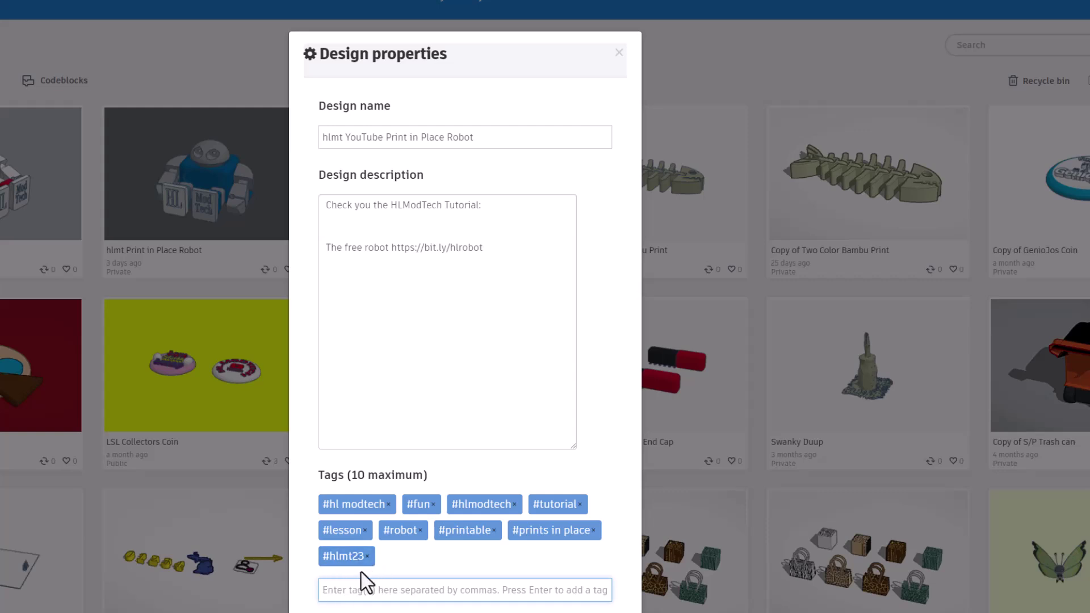
pyautogui.scroll(-4, 417, 511)
# Set the design's privacy to Public, pass the reCAPTCHA check, and use the Attribution-NoDerivs 3.0 licence.
pyautogui.click(416, 418)
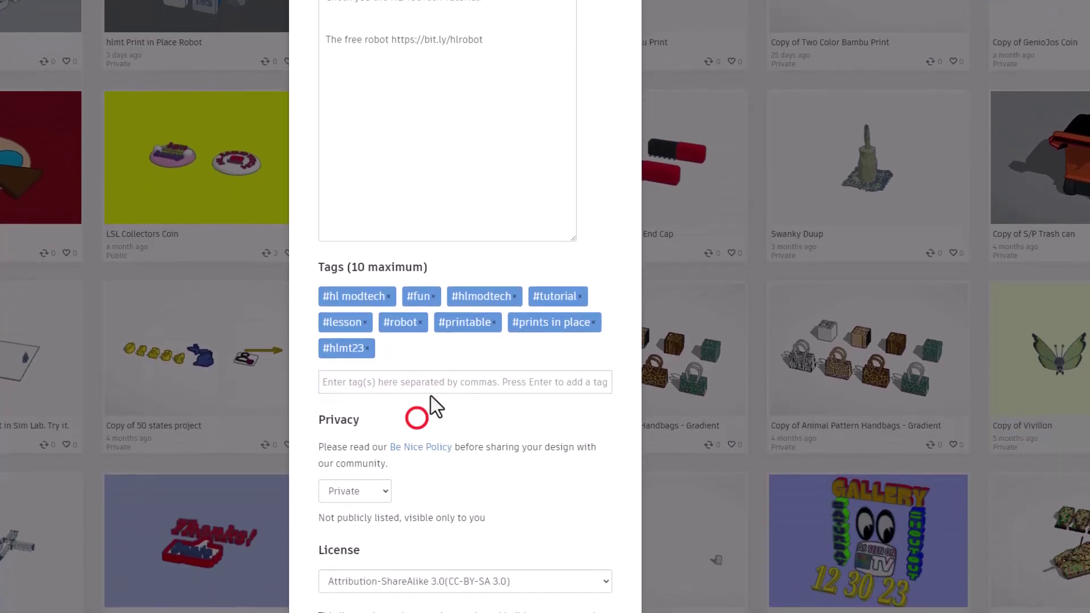
pyautogui.scroll(-3, 431, 396)
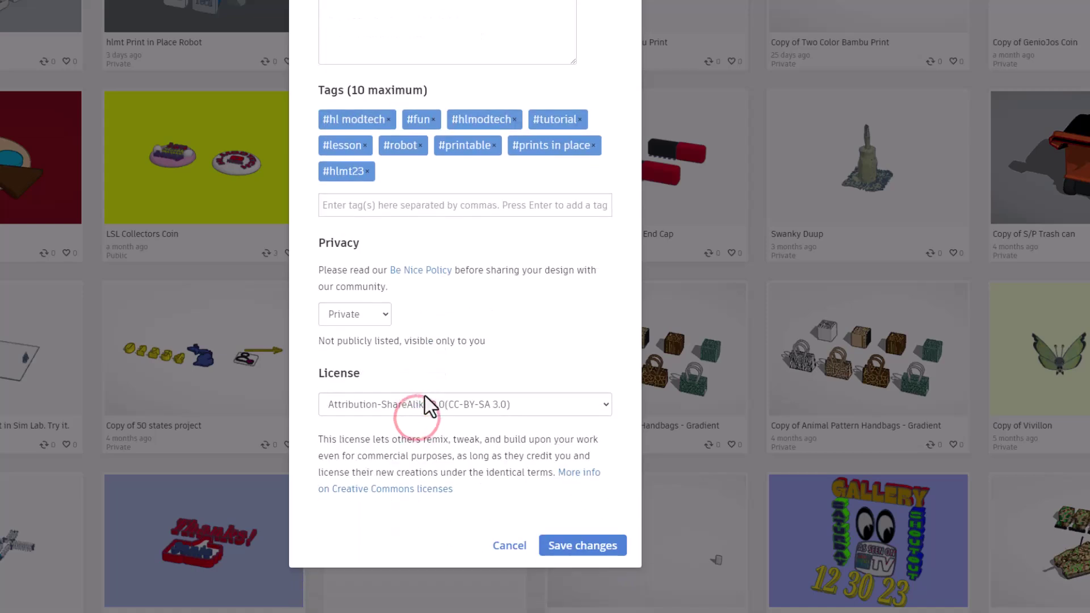
pyautogui.click(360, 317)
pyautogui.click(354, 363)
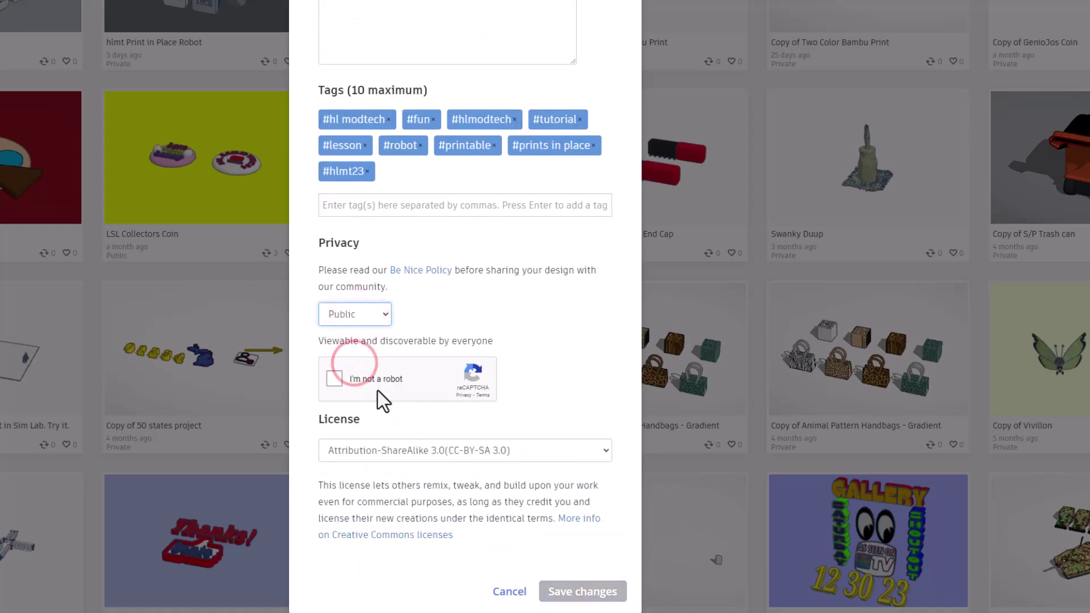
pyautogui.click(353, 377)
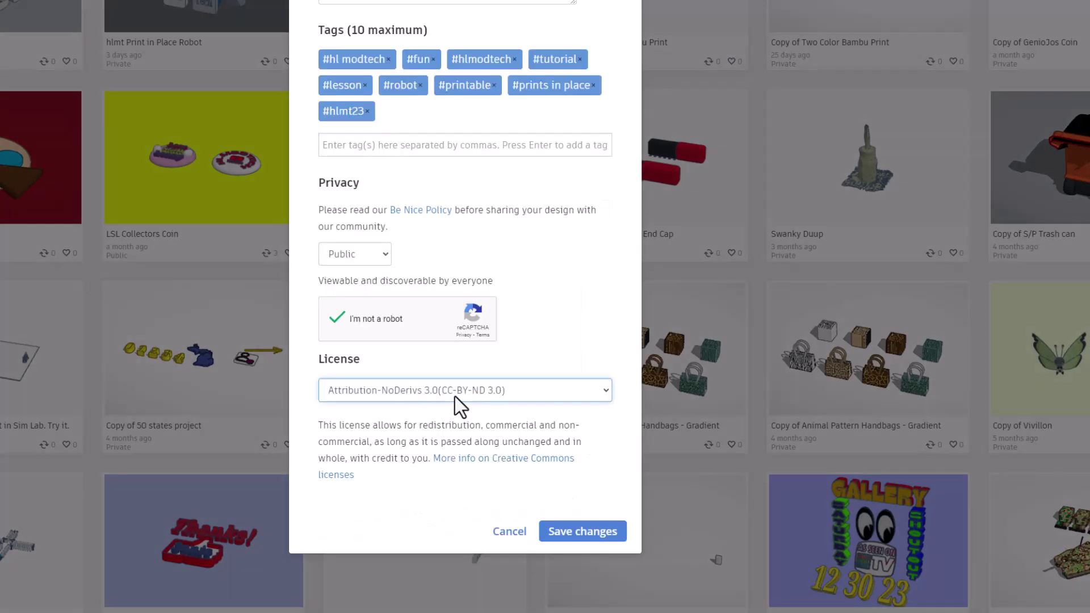
pyautogui.scroll(6, 547, 577)
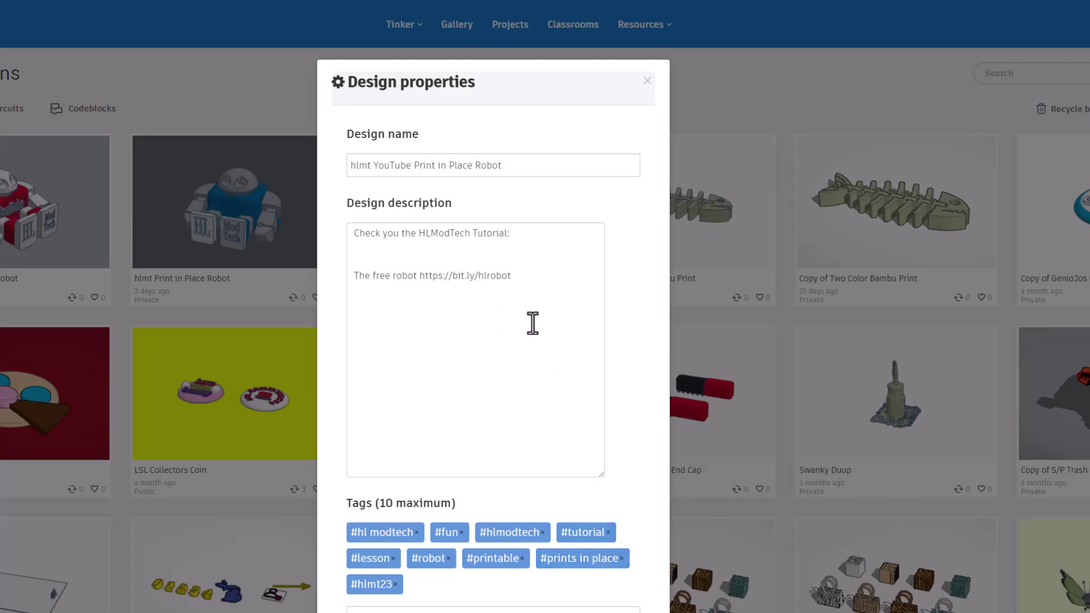
pyautogui.scroll(-10, 533, 323)
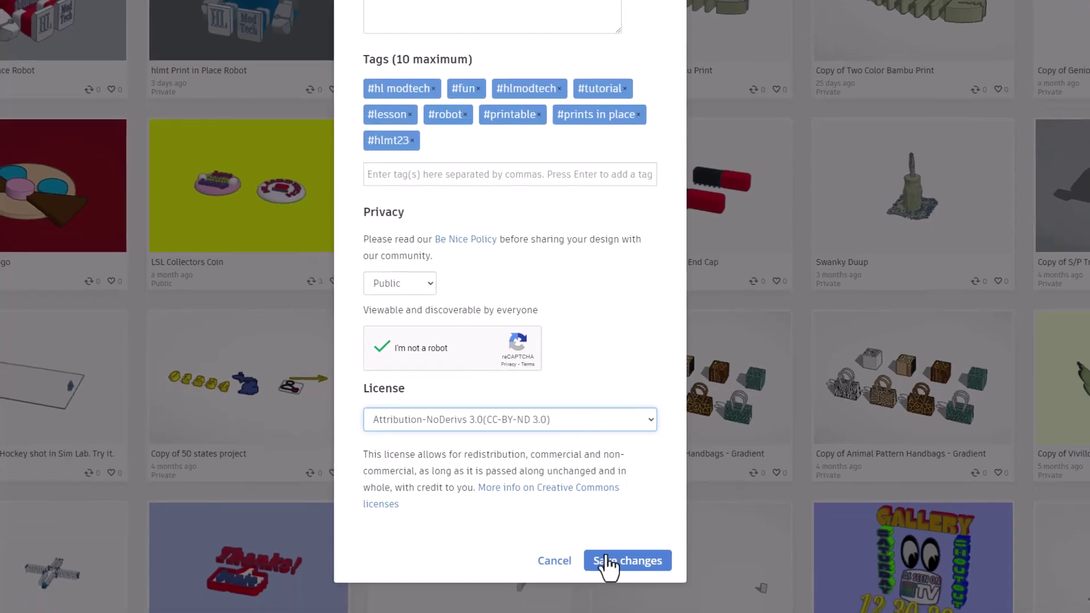
# Save the Tinkercad properties, then load the robot STL onto the Bambu Studio build plate.
pyautogui.click(615, 562)
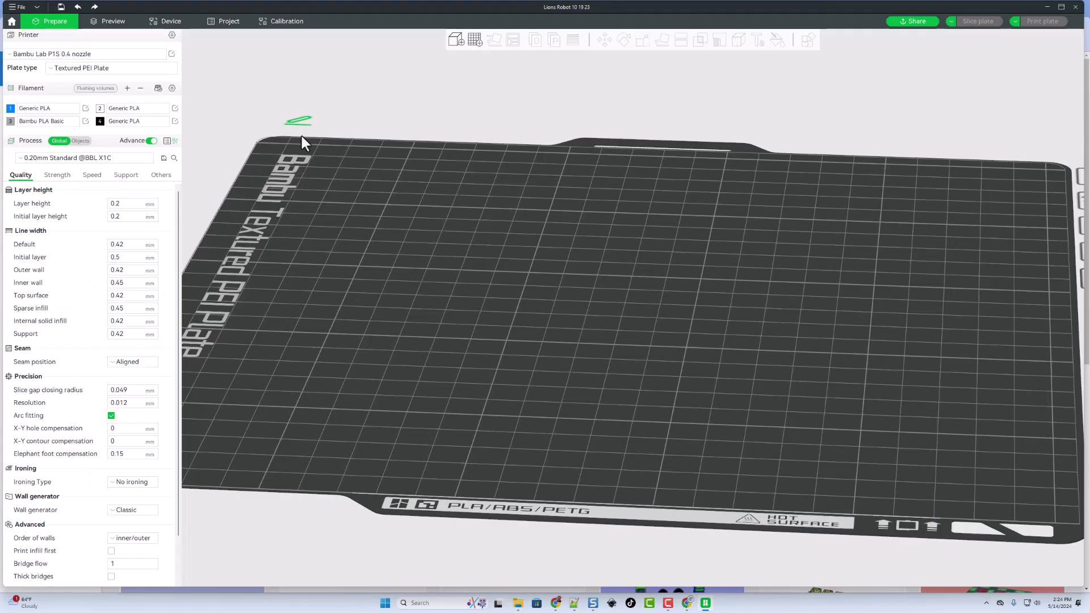
pyautogui.click(454, 40)
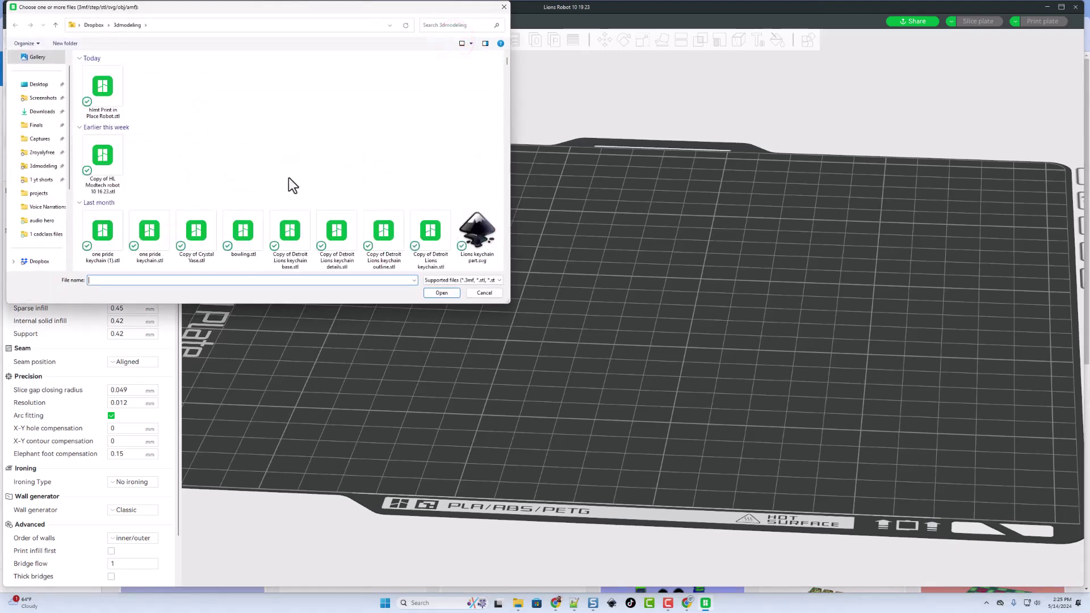
pyautogui.click(442, 292)
pyautogui.moveTo(629, 330); pyautogui.dragTo(646, 373)
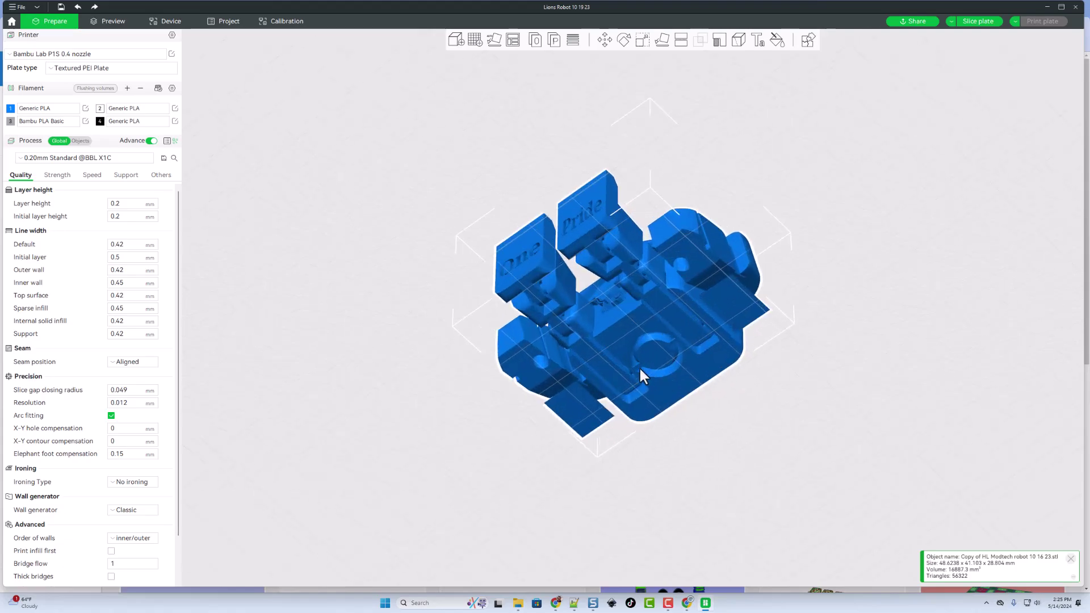
pyautogui.moveTo(833, 270); pyautogui.dragTo(850, 319)
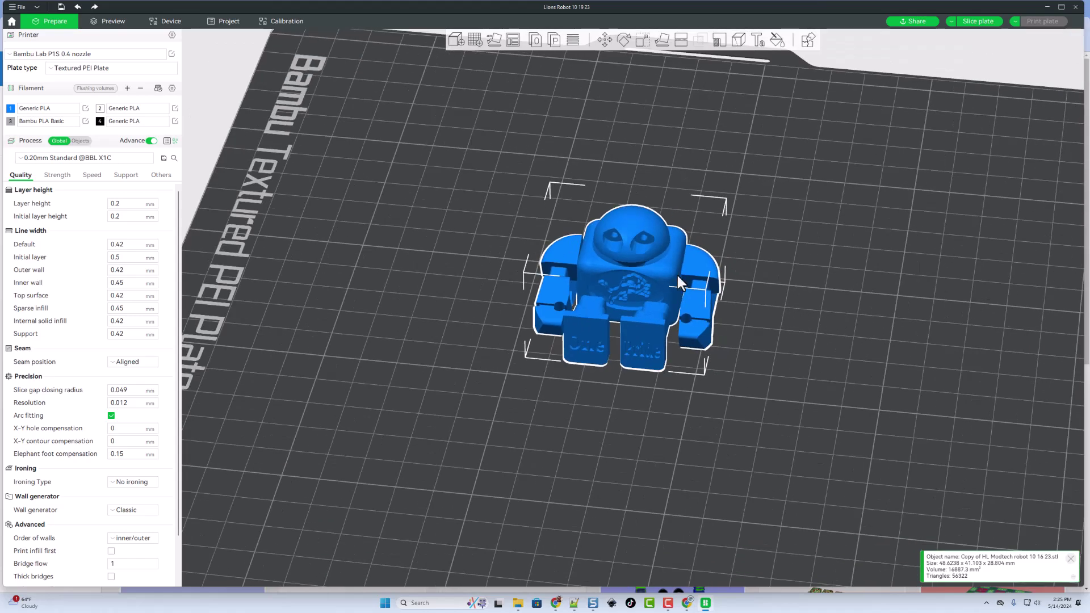
# Open Color Painting for the robot model and orbit to a frontal view.
pyautogui.click(778, 41)
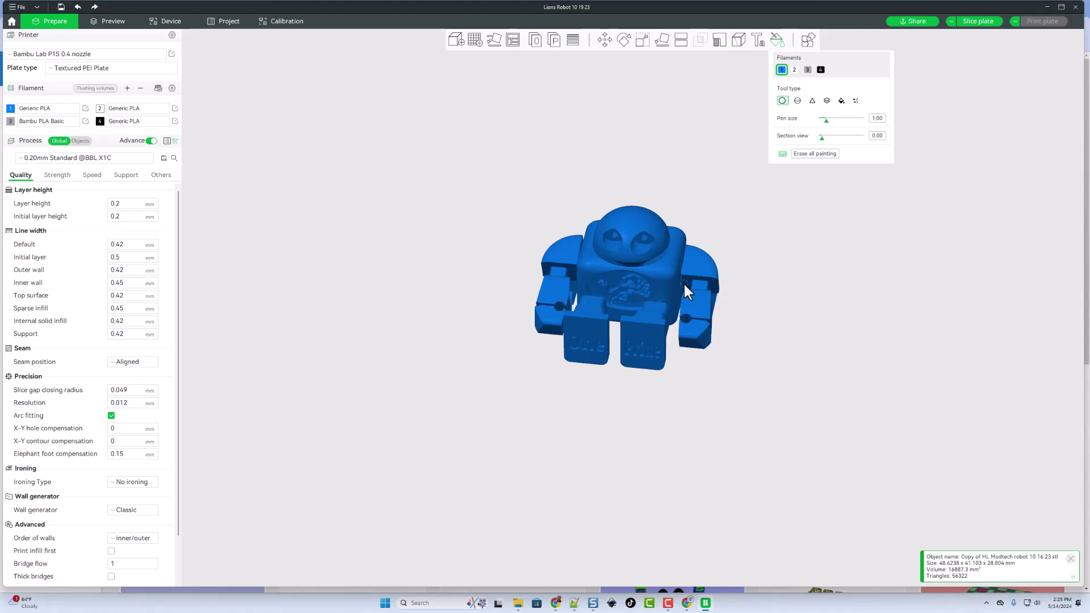
pyautogui.moveTo(638, 240); pyautogui.dragTo(474, 317)
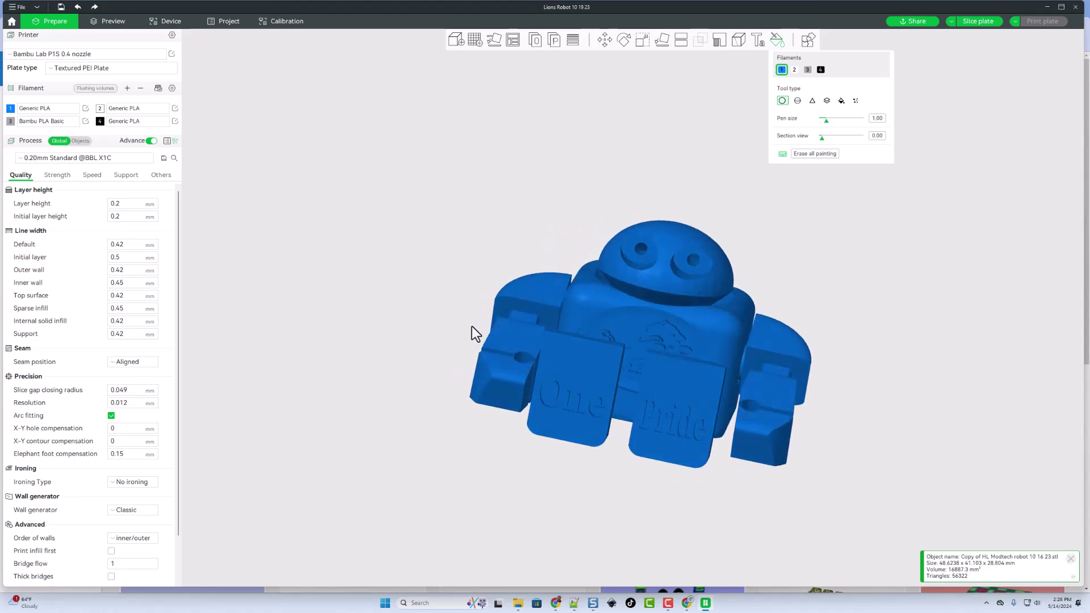
pyautogui.moveTo(472, 327); pyautogui.dragTo(474, 332)
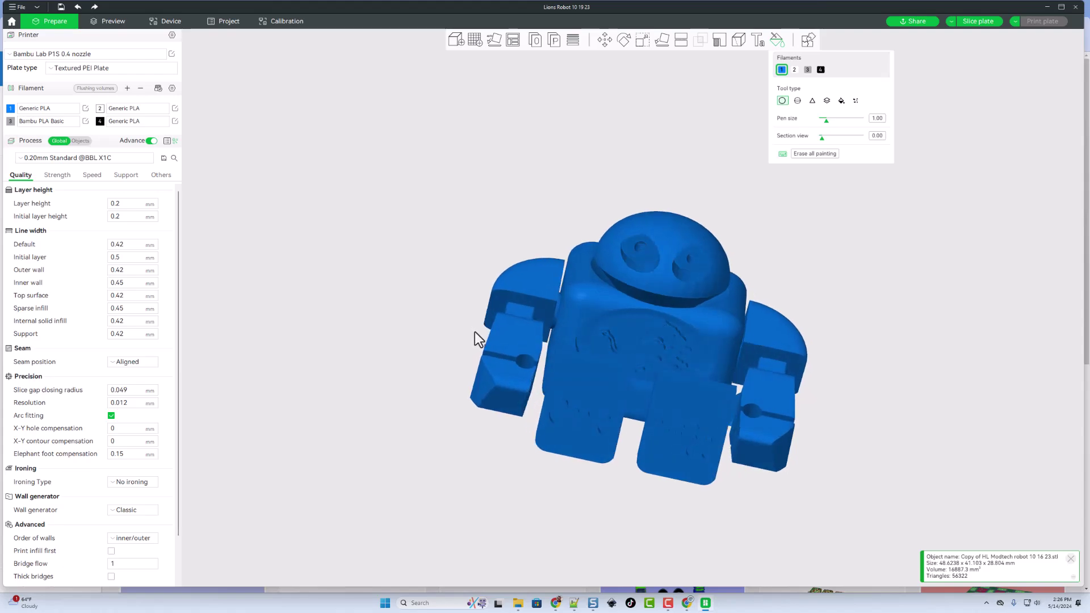
# Slice the robot plate and send the print job with PLA mapped to AMS slot A1.
pyautogui.click(975, 22)
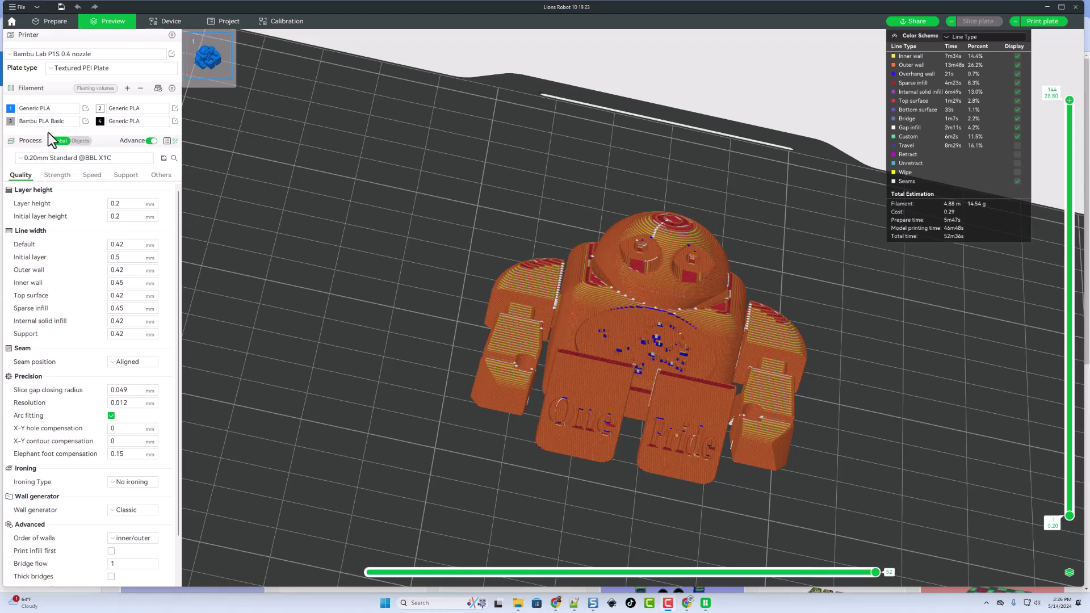
pyautogui.click(1028, 22)
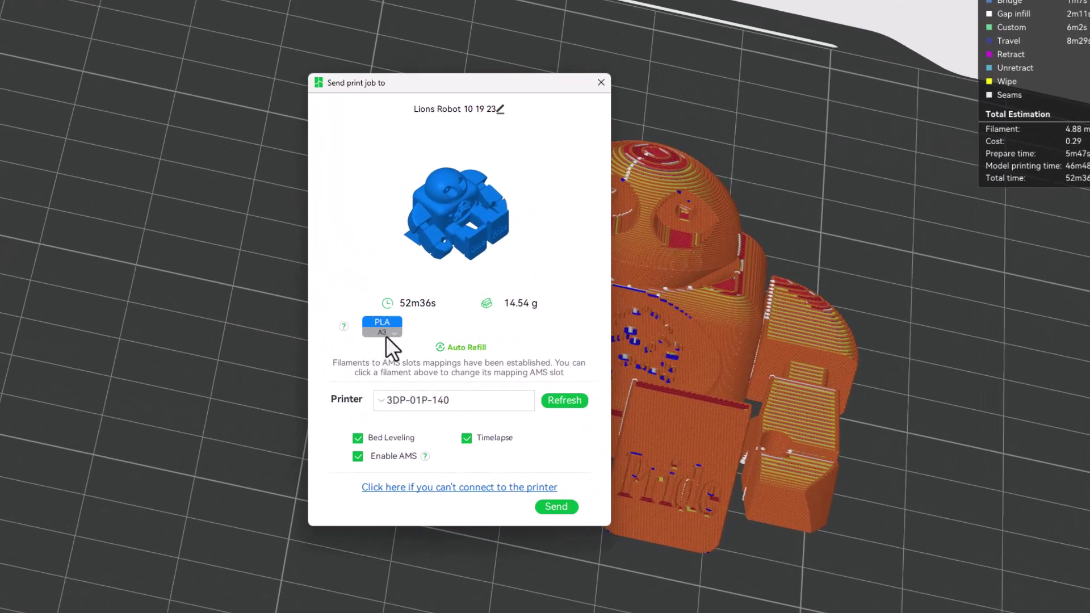
pyautogui.click(384, 332)
pyautogui.click(384, 386)
pyautogui.click(550, 507)
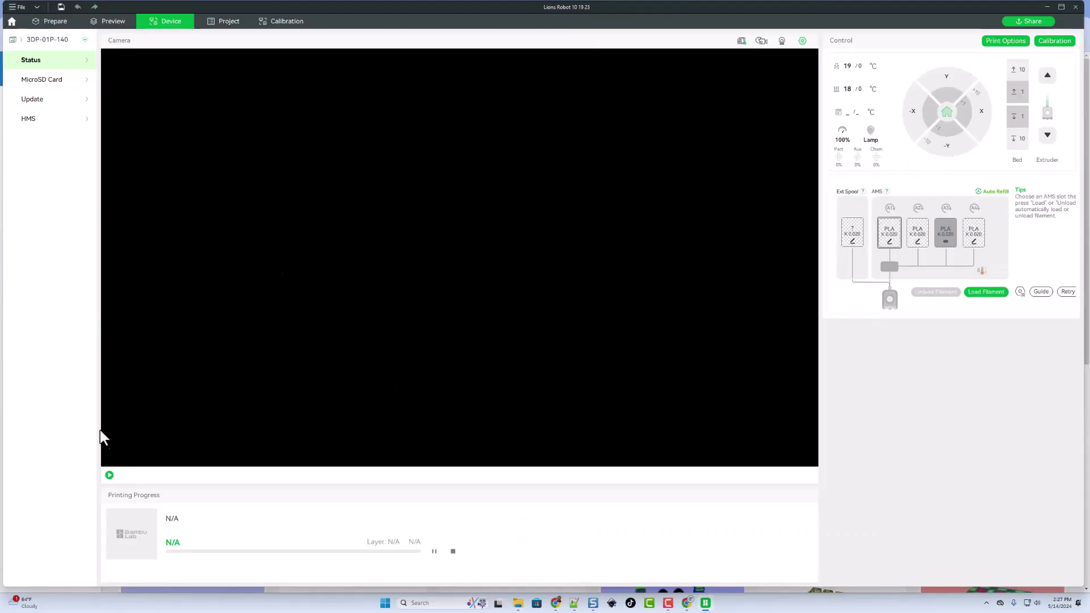
# Start the printer's live camera feed on the Device tab to watch heatbed preheating.
pyautogui.click(110, 476)
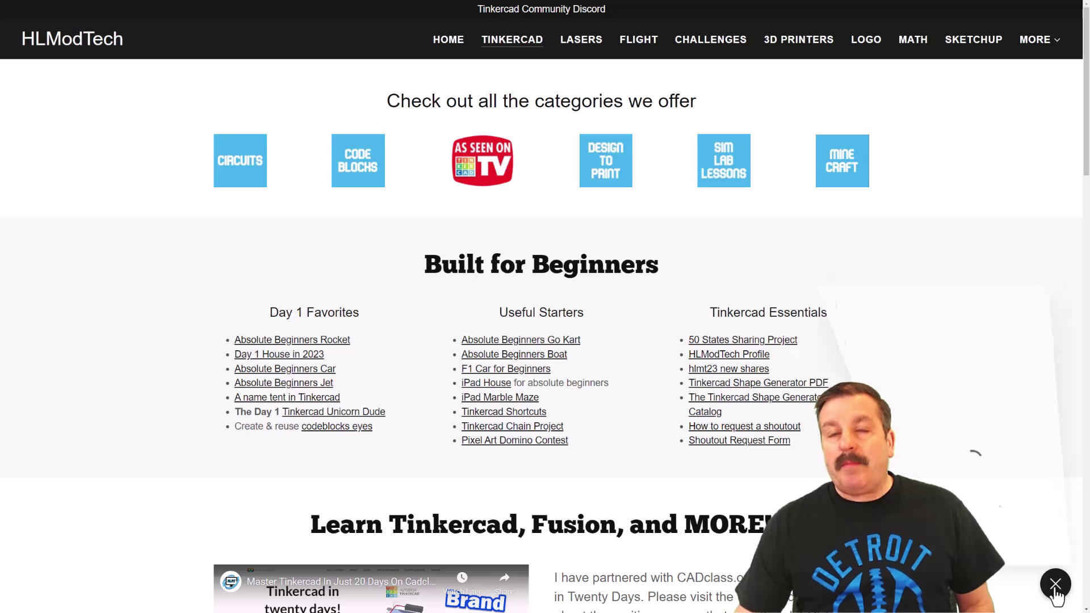
# Open and close the Contact Us chat, then open the Tinkercad Community Discord invite.
pyautogui.click(1054, 585)
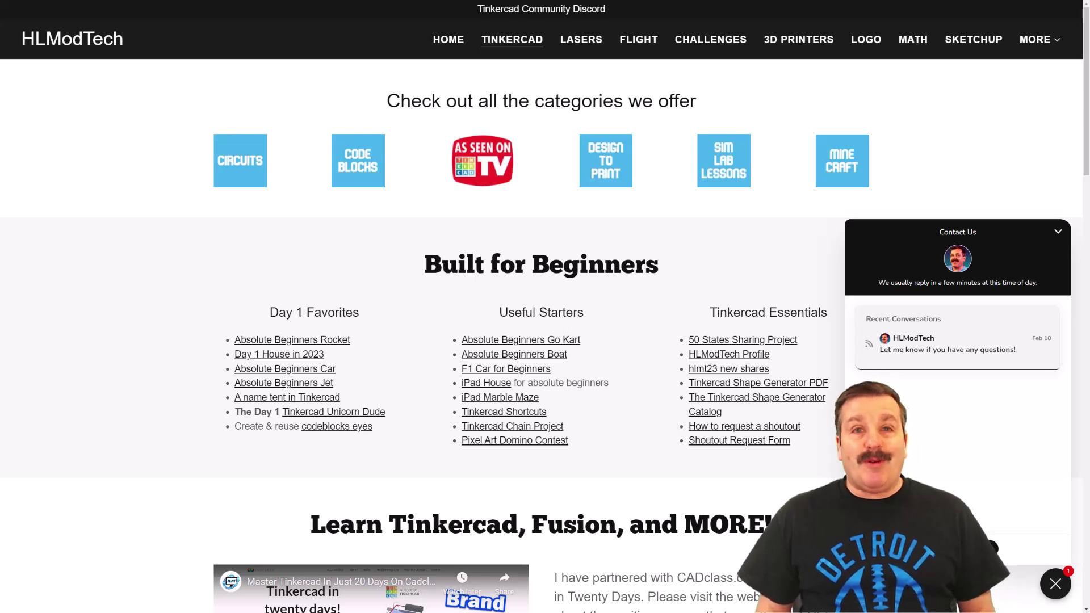
pyautogui.click(1054, 584)
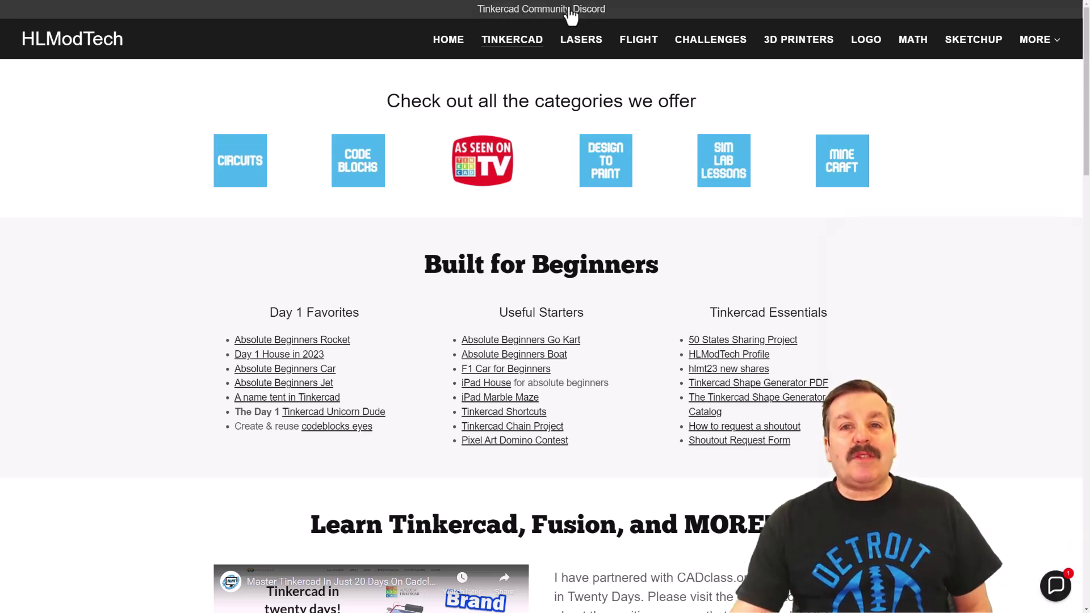
pyautogui.click(574, 9)
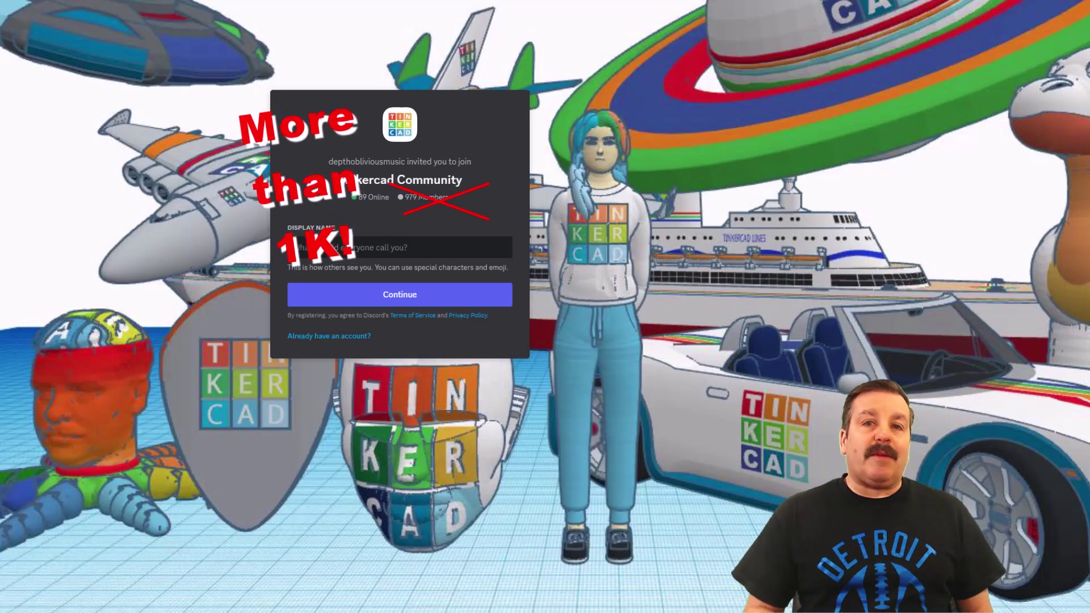